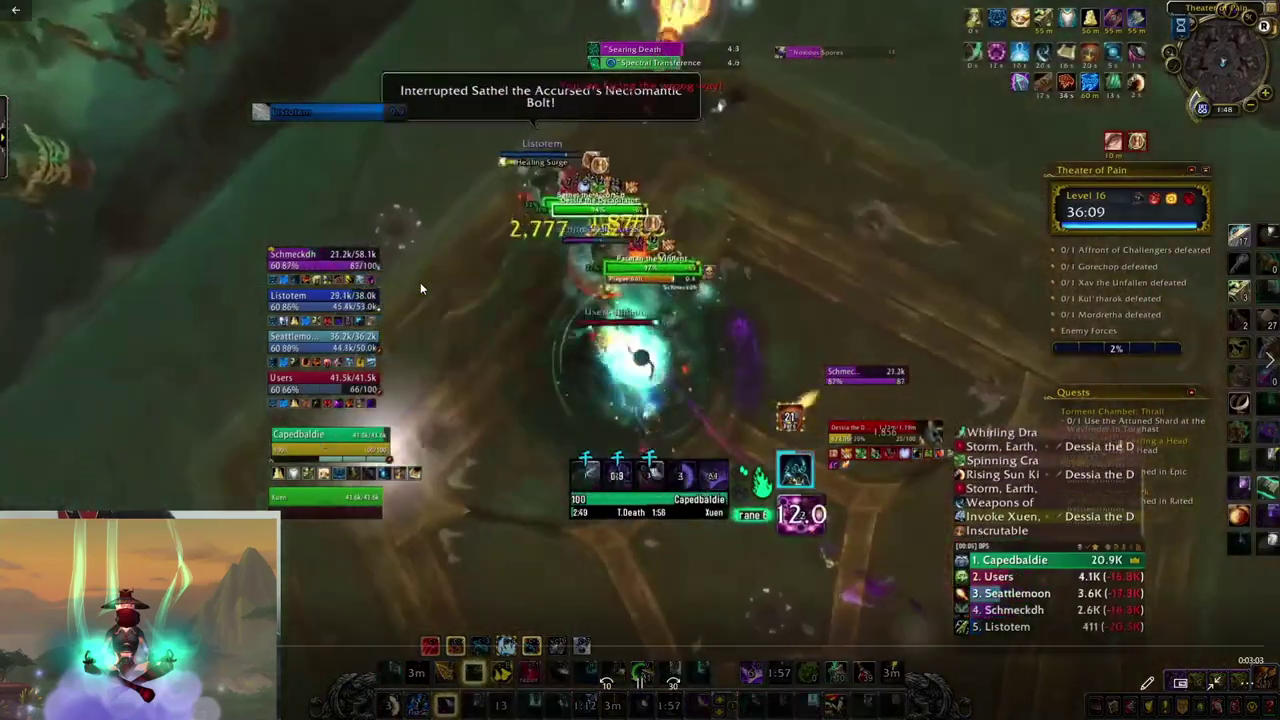
pyautogui.press('3')
pyautogui.press('4')
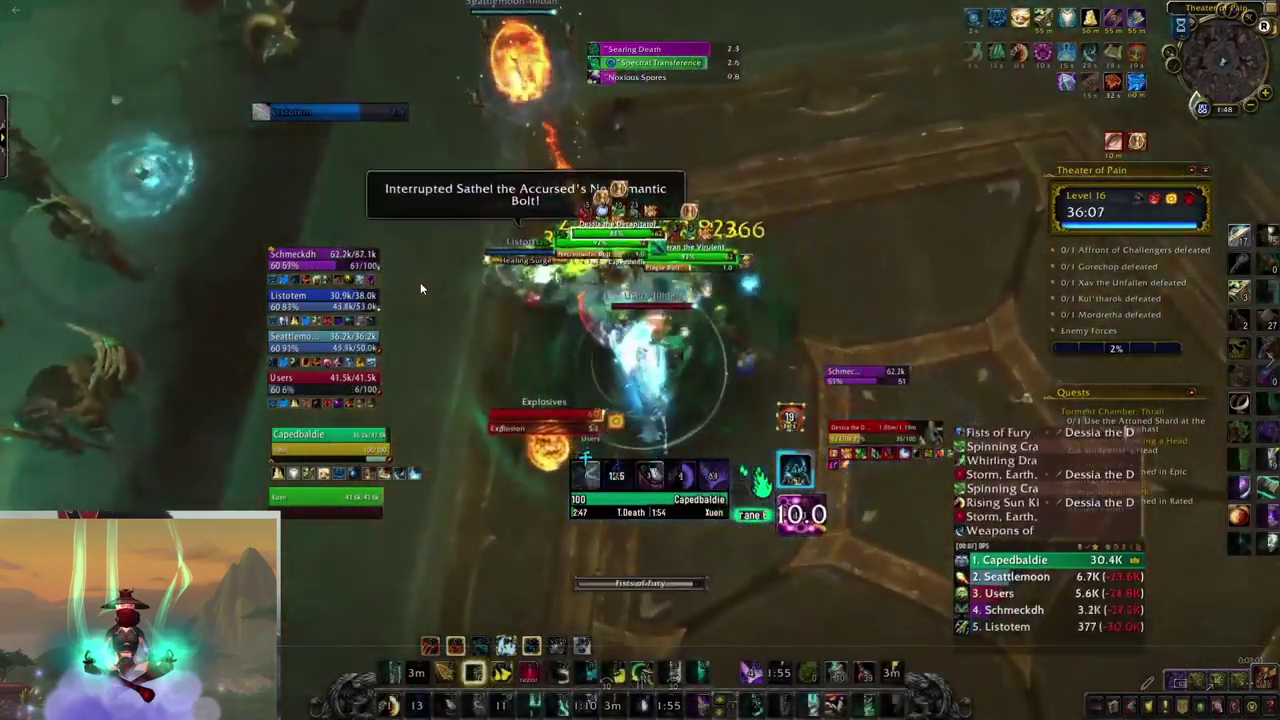
pyautogui.moveTo(420, 288); pyautogui.dragTo(420, 288)
pyautogui.press('3')
pyautogui.press('1')
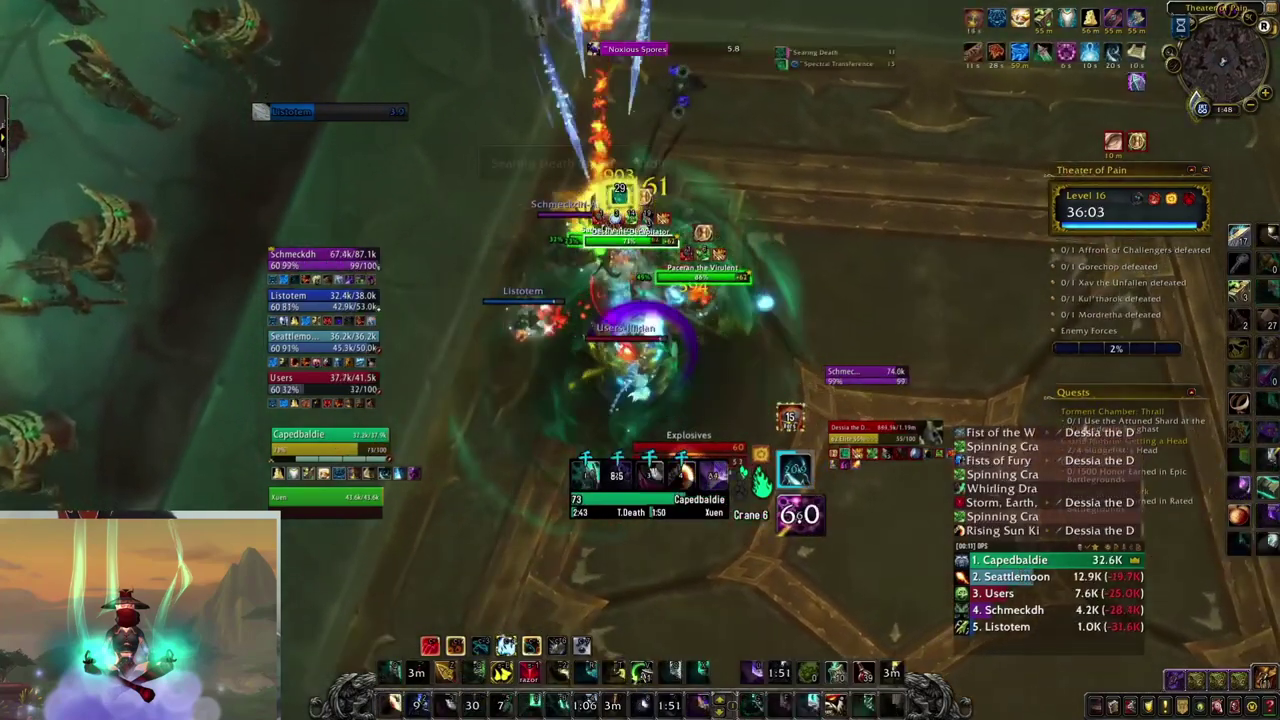
pyautogui.press('2')
pyautogui.press('3')
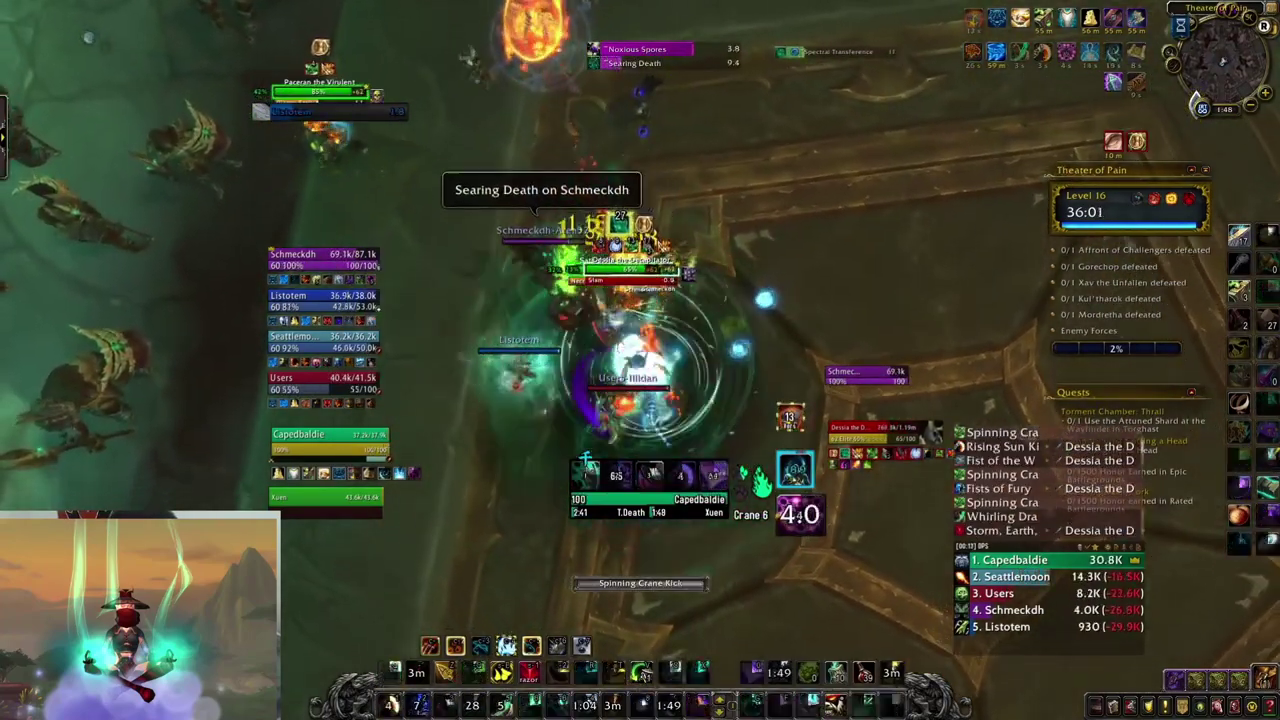
pyautogui.press('4')
pyautogui.press('3')
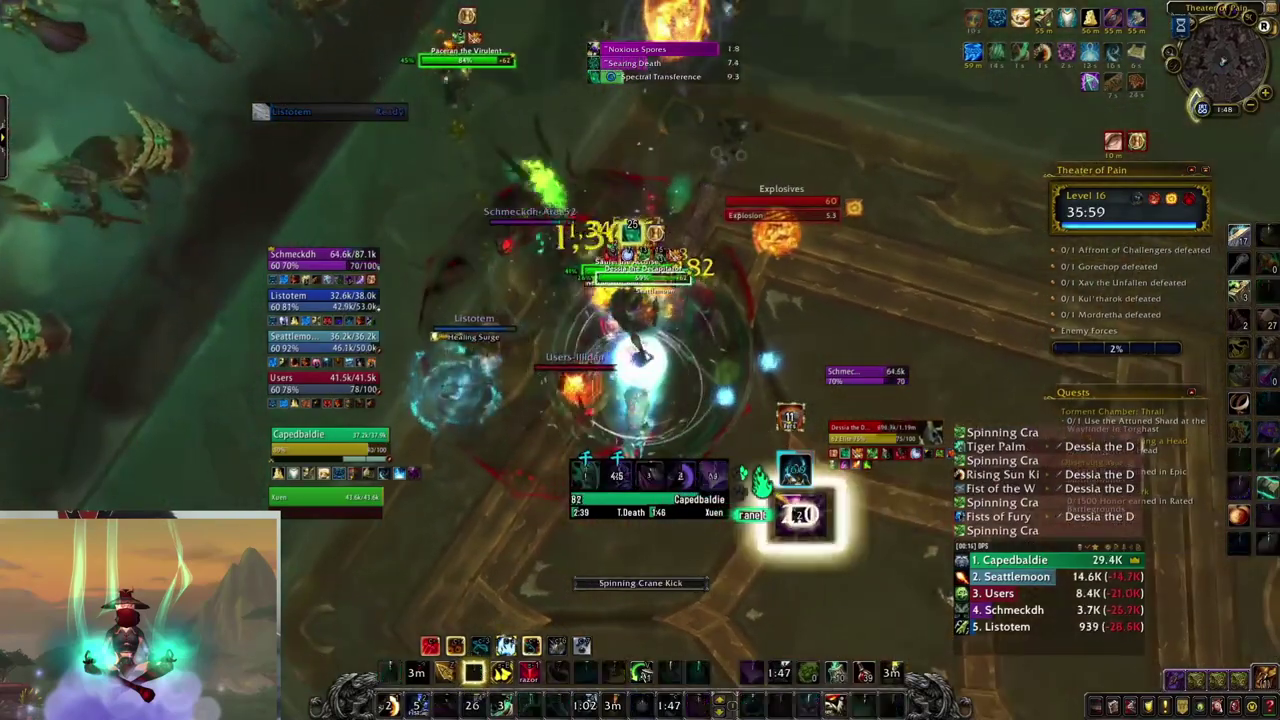
pyautogui.press('4')
pyautogui.press('3')
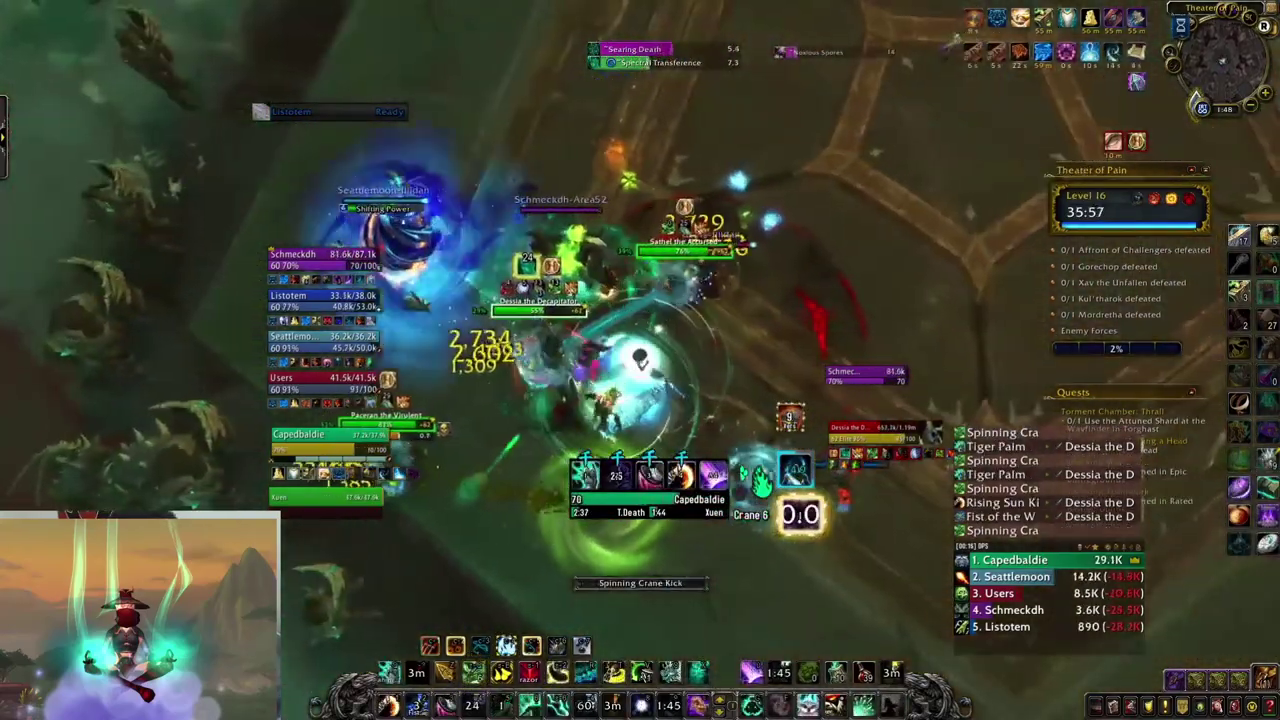
pyautogui.press('4')
pyautogui.press('3')
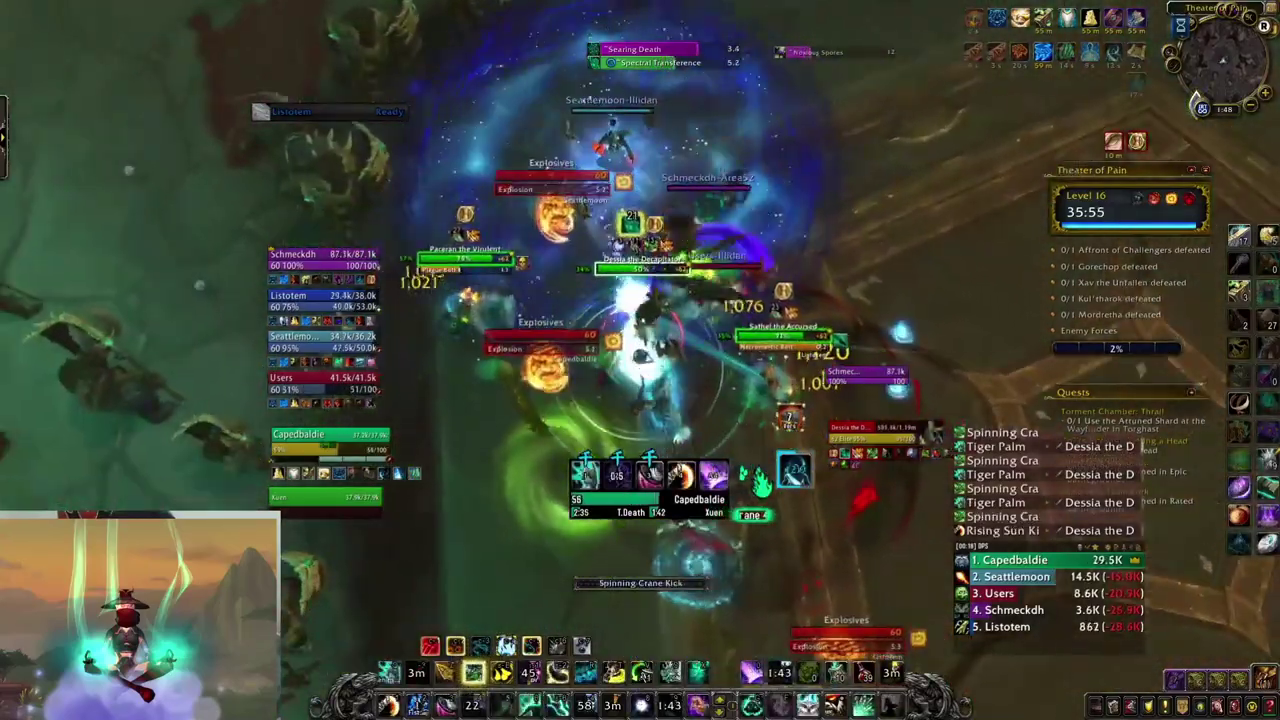
pyautogui.press('2')
pyautogui.press('3')
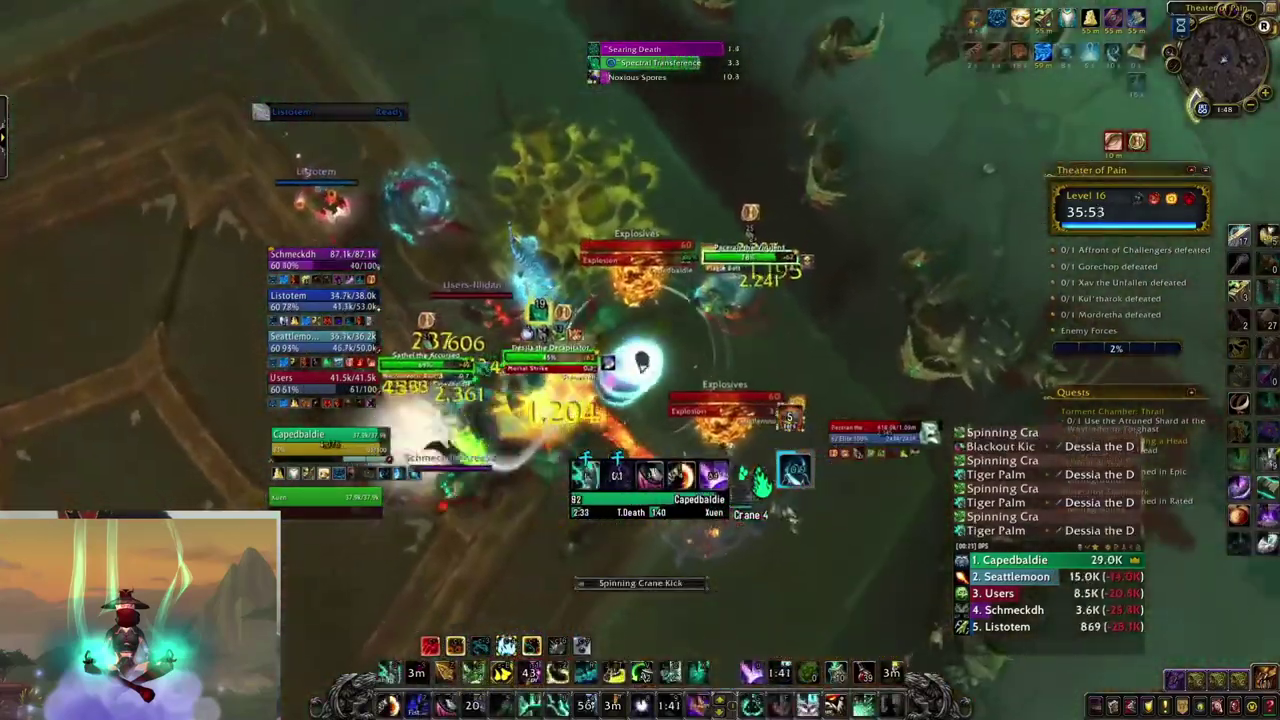
pyautogui.press('4')
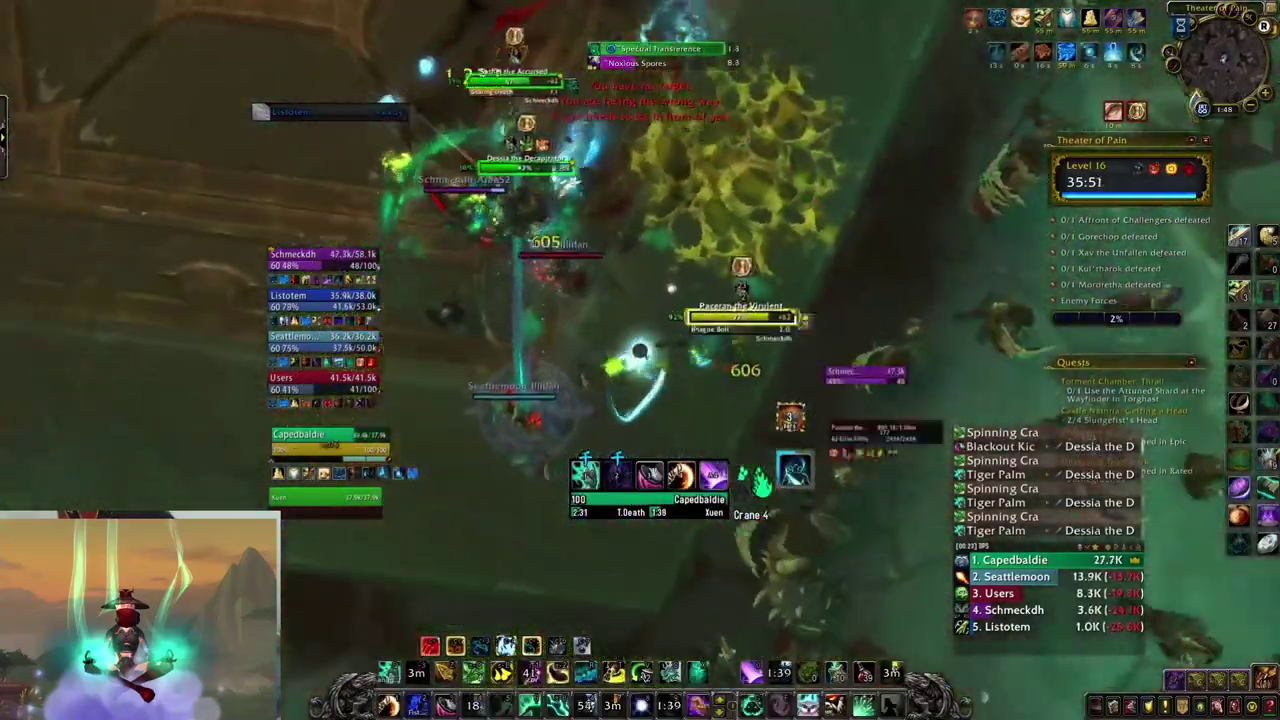
pyautogui.press('4')
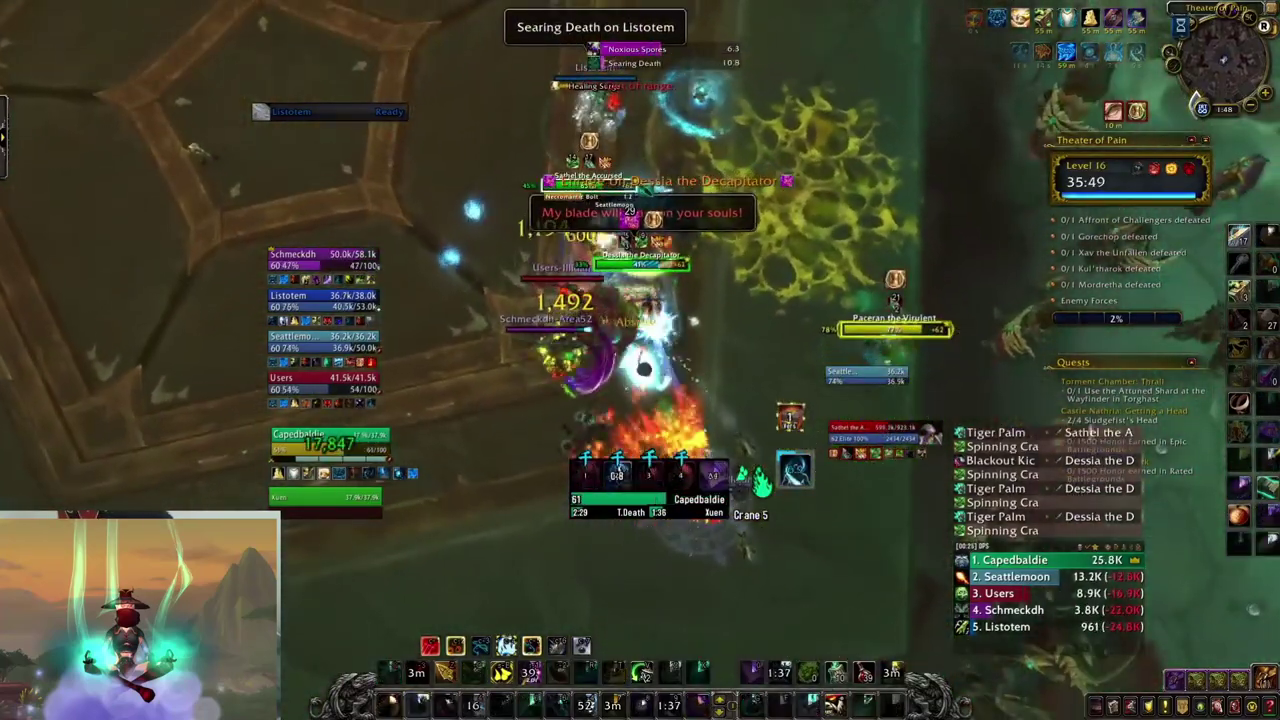
pyautogui.press('1')
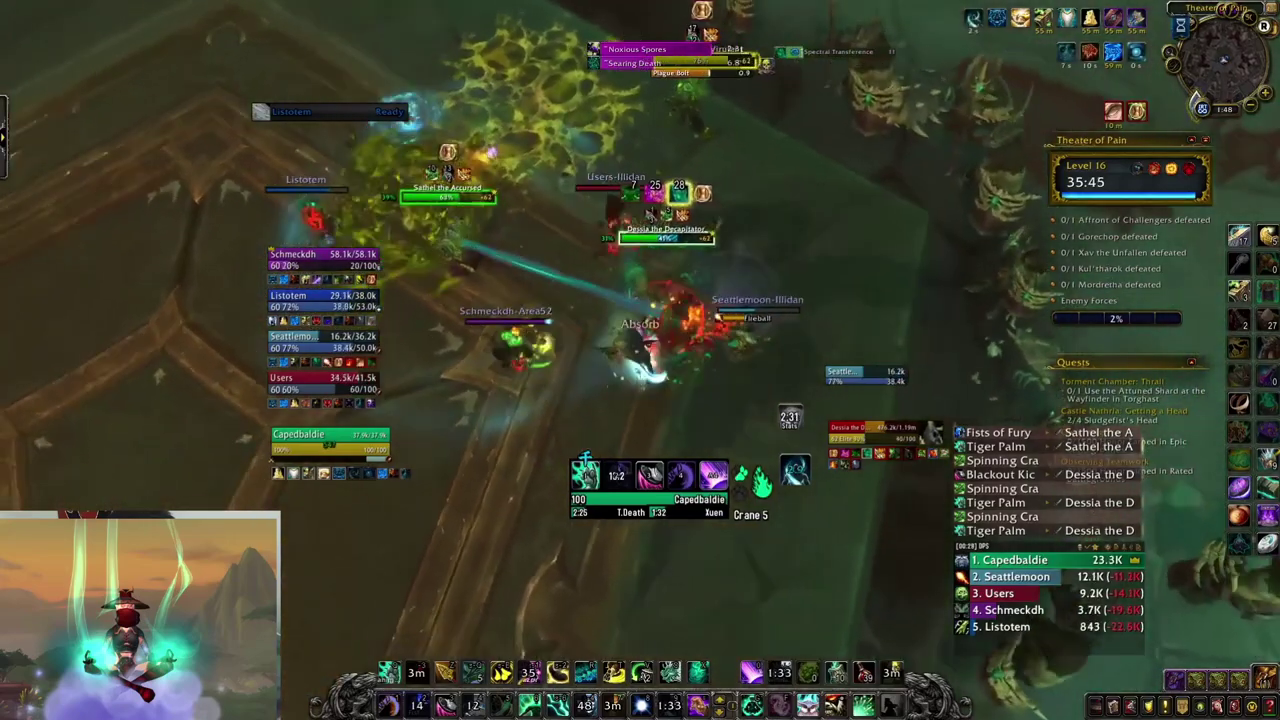
pyautogui.press('4')
pyautogui.press('2')
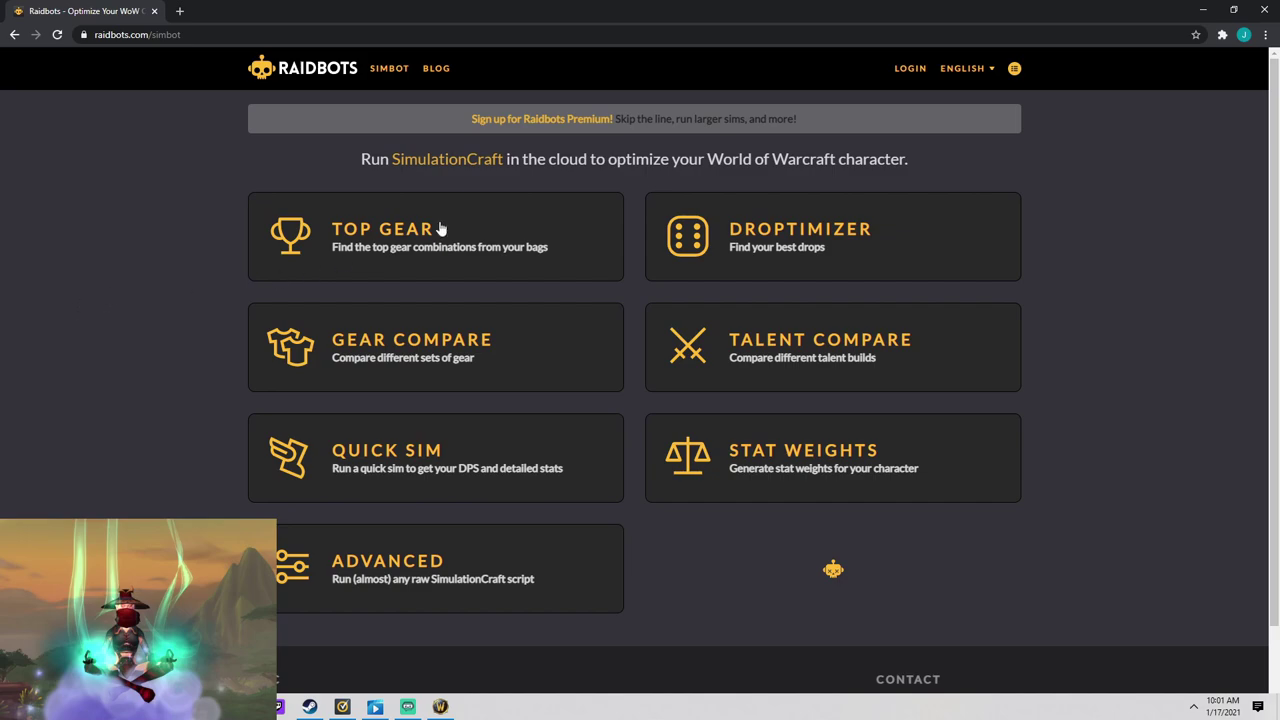
# Step: Open the Top Gear simulation and go to the waist items in the gear selection
pyautogui.click(409, 249)
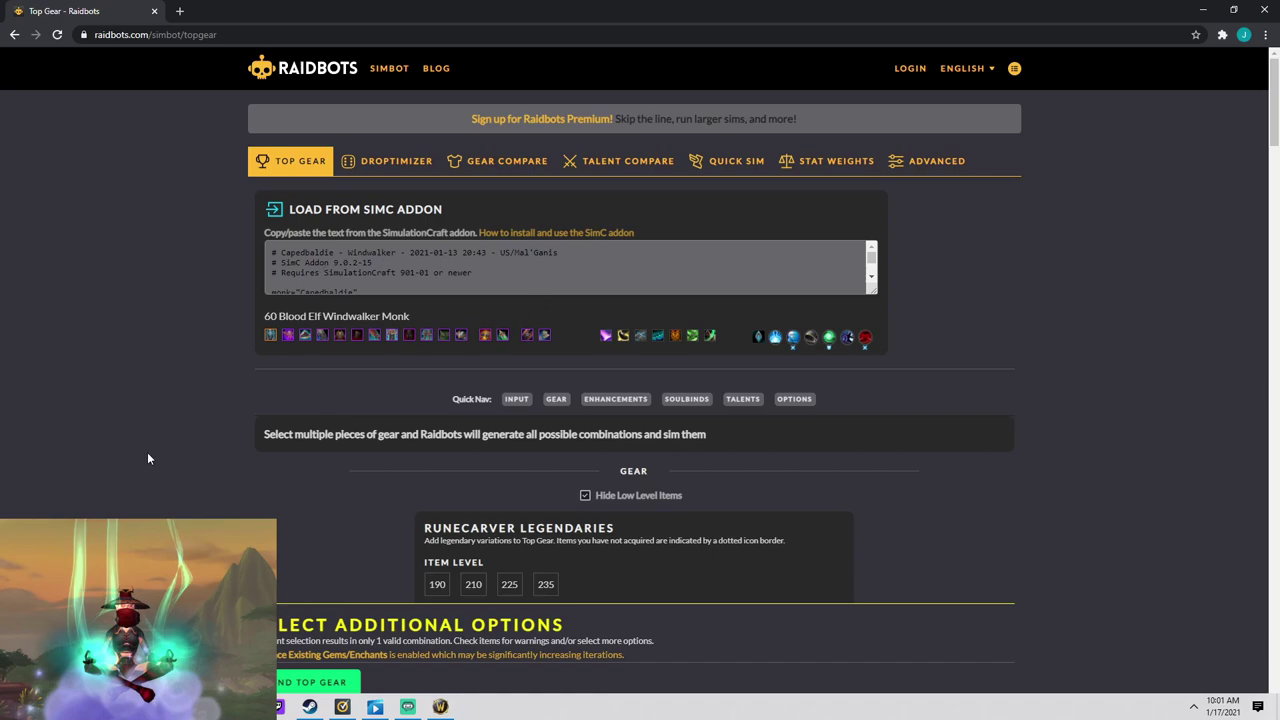
pyautogui.scroll(-8, 440, 345)
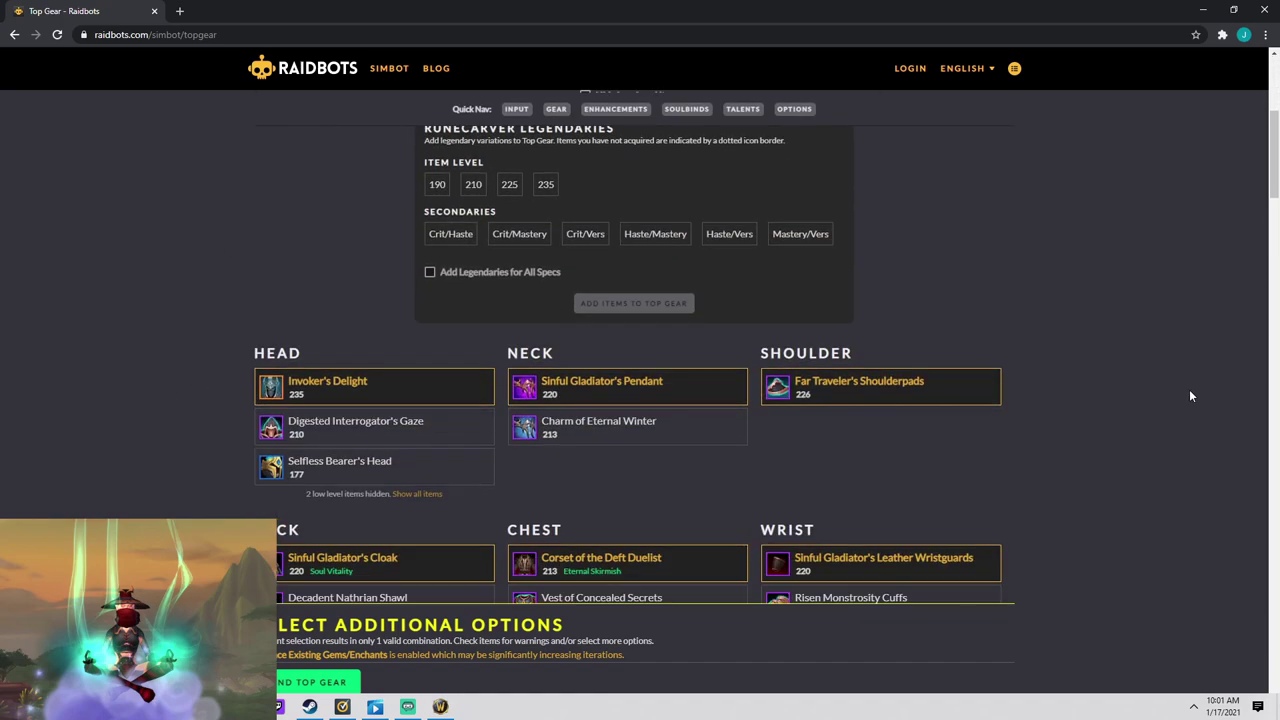
pyautogui.scroll(-4, 782, 436)
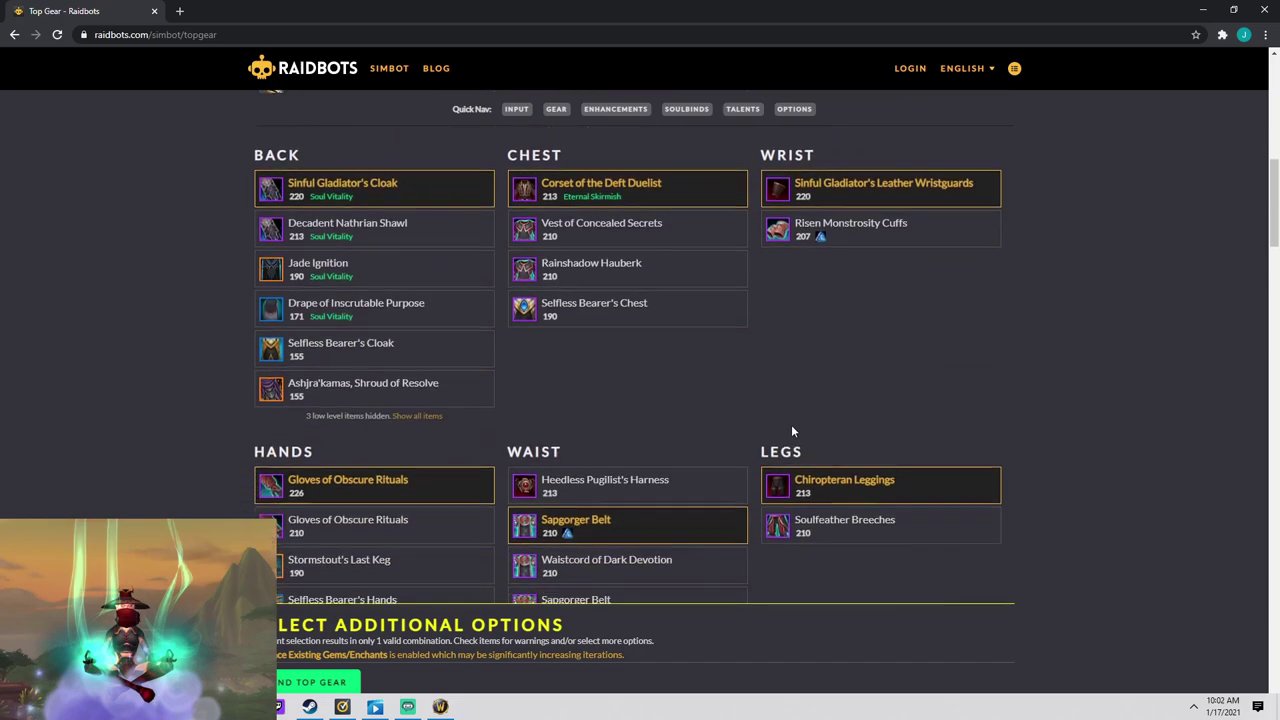
pyautogui.scroll(4, 836, 427)
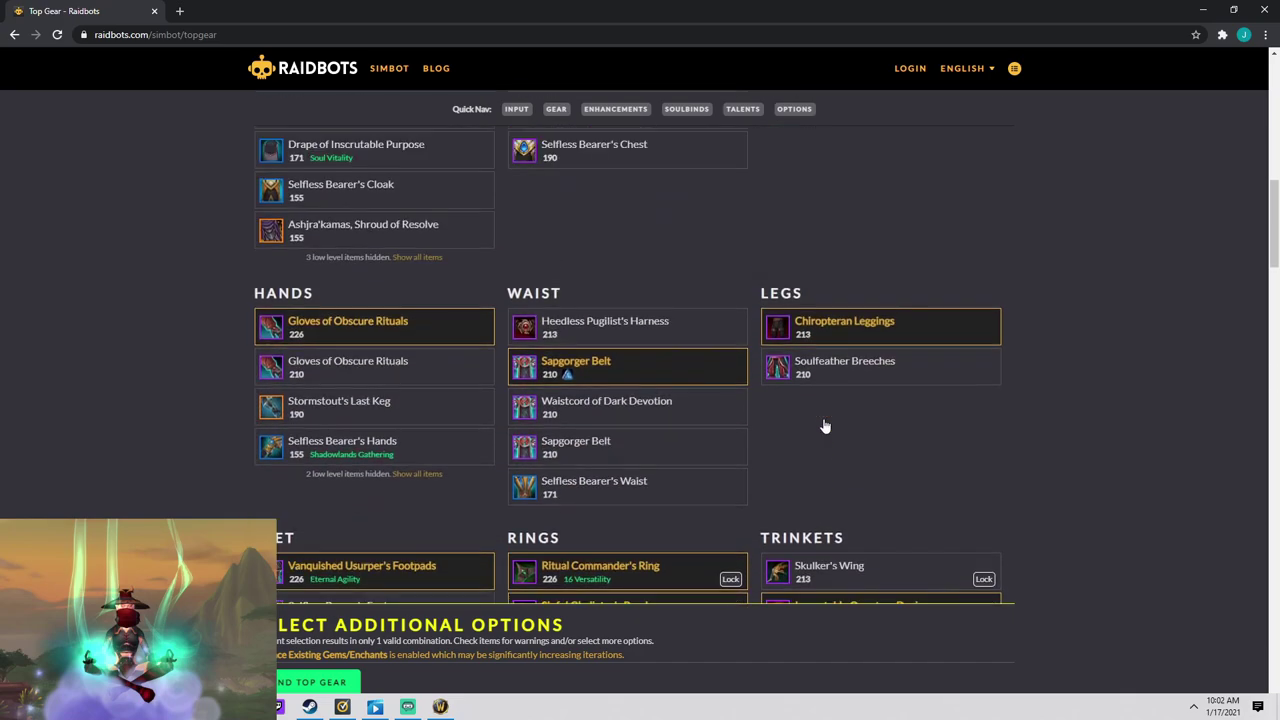
pyautogui.scroll(-2, 823, 418)
pyautogui.click(614, 340)
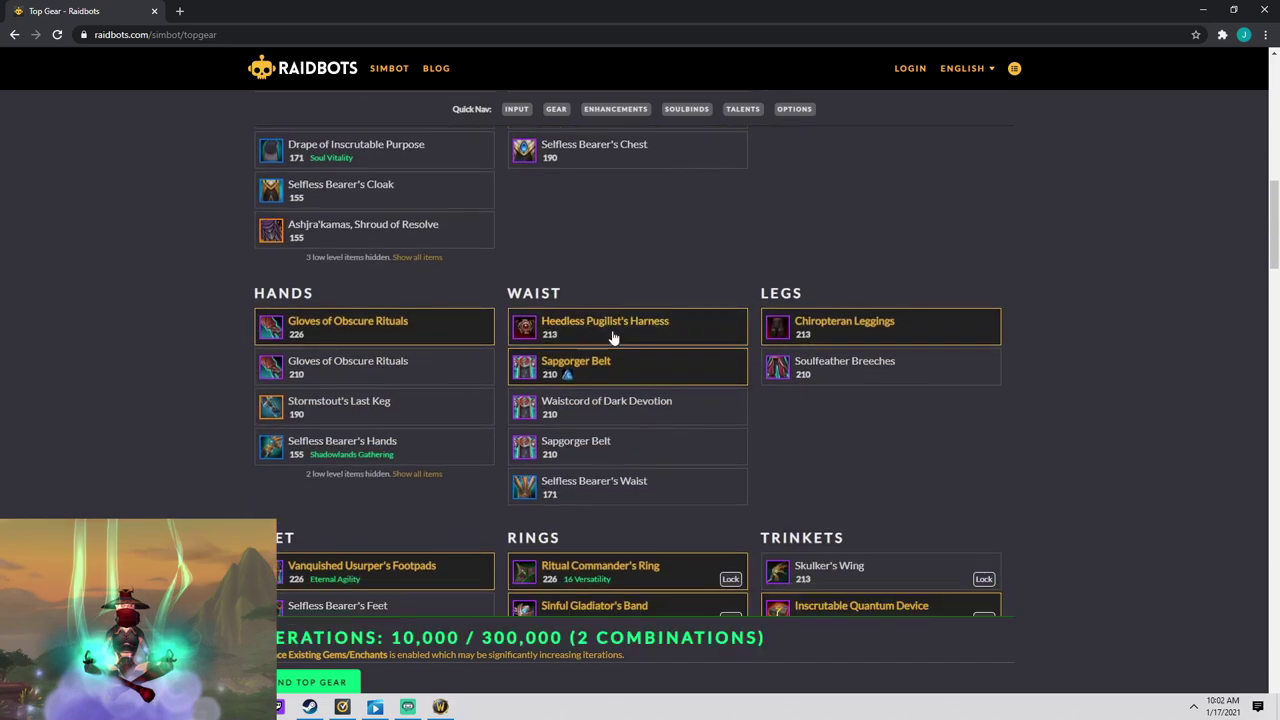
pyautogui.click(638, 426)
pyautogui.click(634, 456)
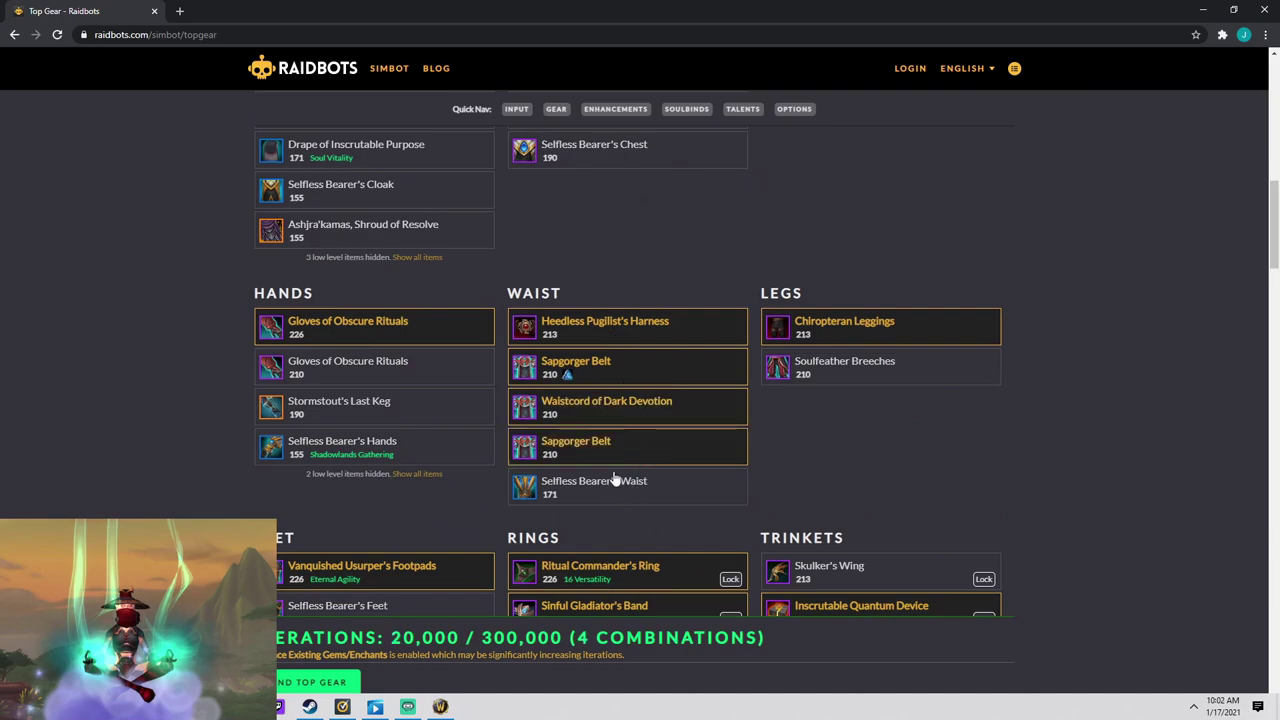
pyautogui.click(623, 458)
pyautogui.click(622, 410)
pyautogui.click(614, 332)
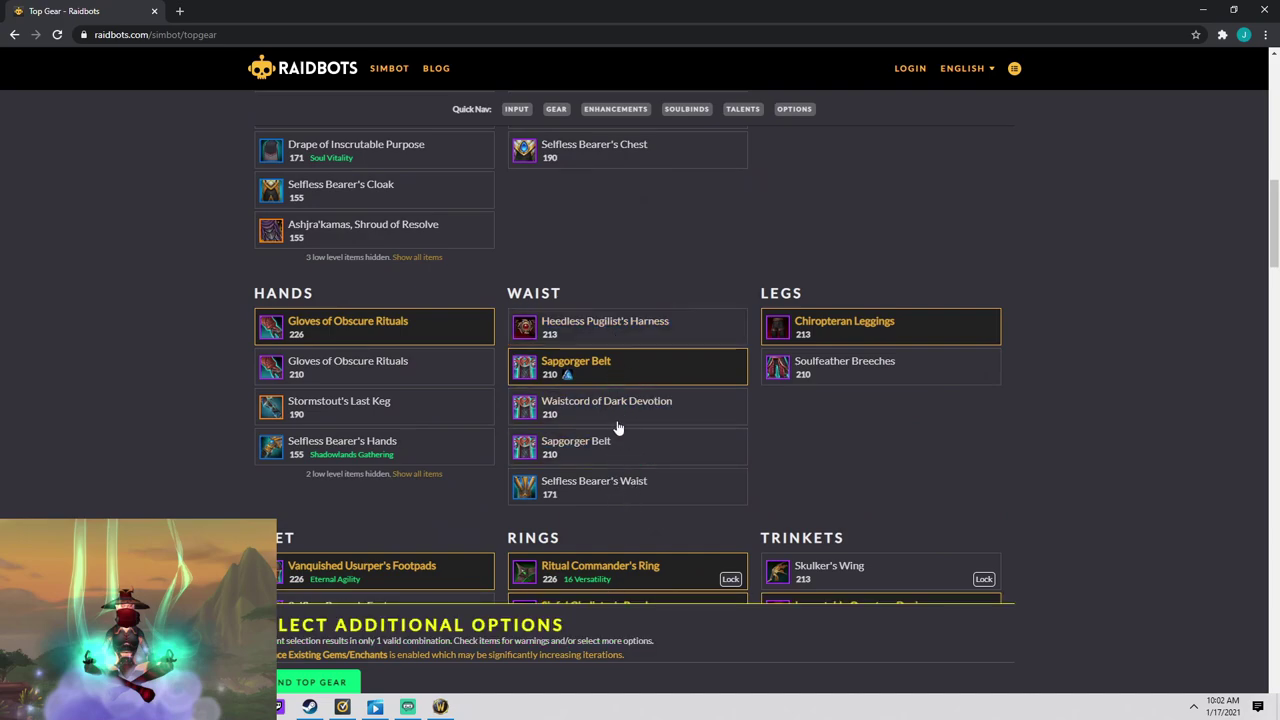
# Step: Include Waistcord of Dark Devotion and Heedless Pugilist's Harness among the waist items to compare
pyautogui.doubleClick(620, 426)
pyautogui.click(620, 426)
pyautogui.click(591, 328)
# Step: Review the remaining gear slots, enhancements, soulbinds and talents, ending at the simulation options
pyautogui.scroll(-8, 748, 451)
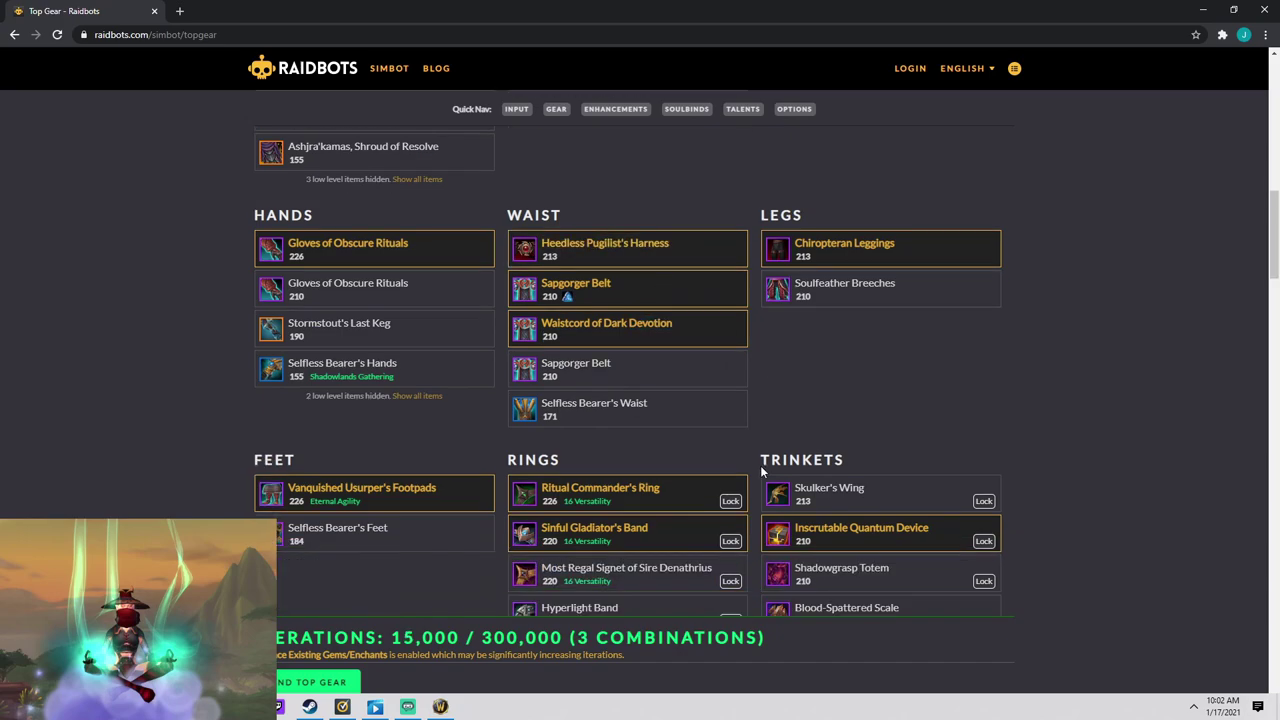
pyautogui.scroll(-3, 752, 460)
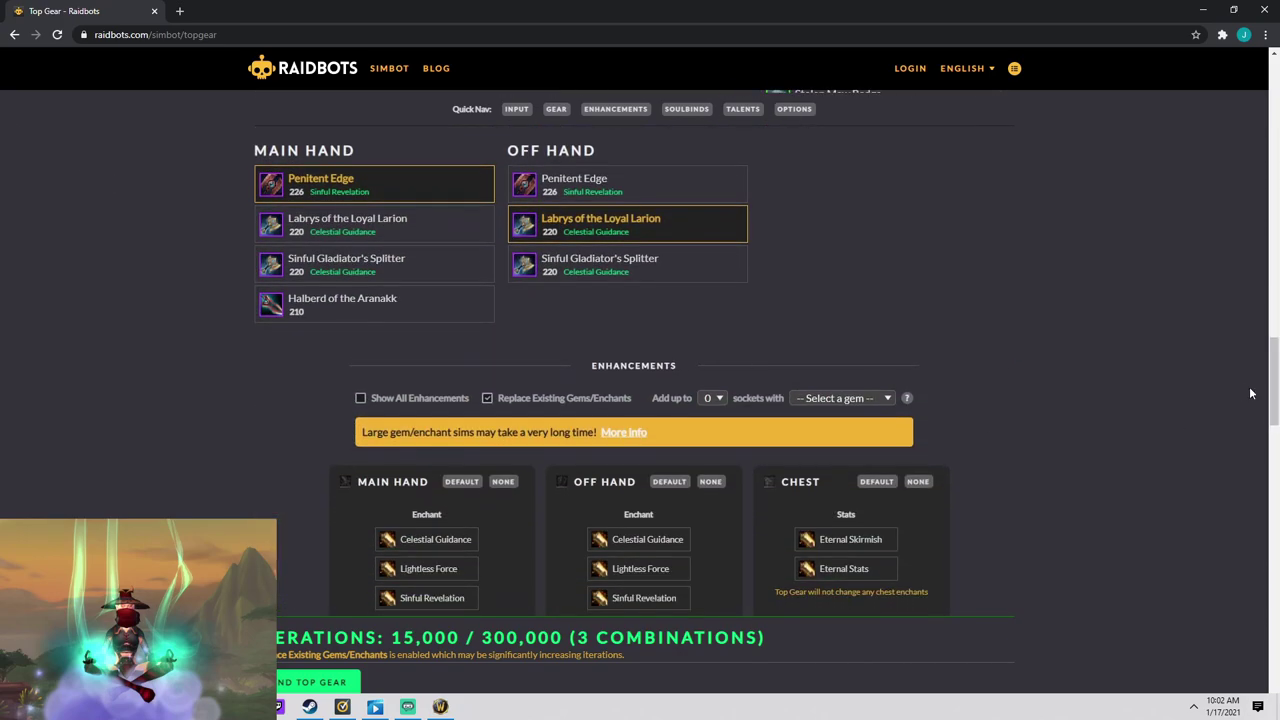
pyautogui.scroll(-2, 696, 400)
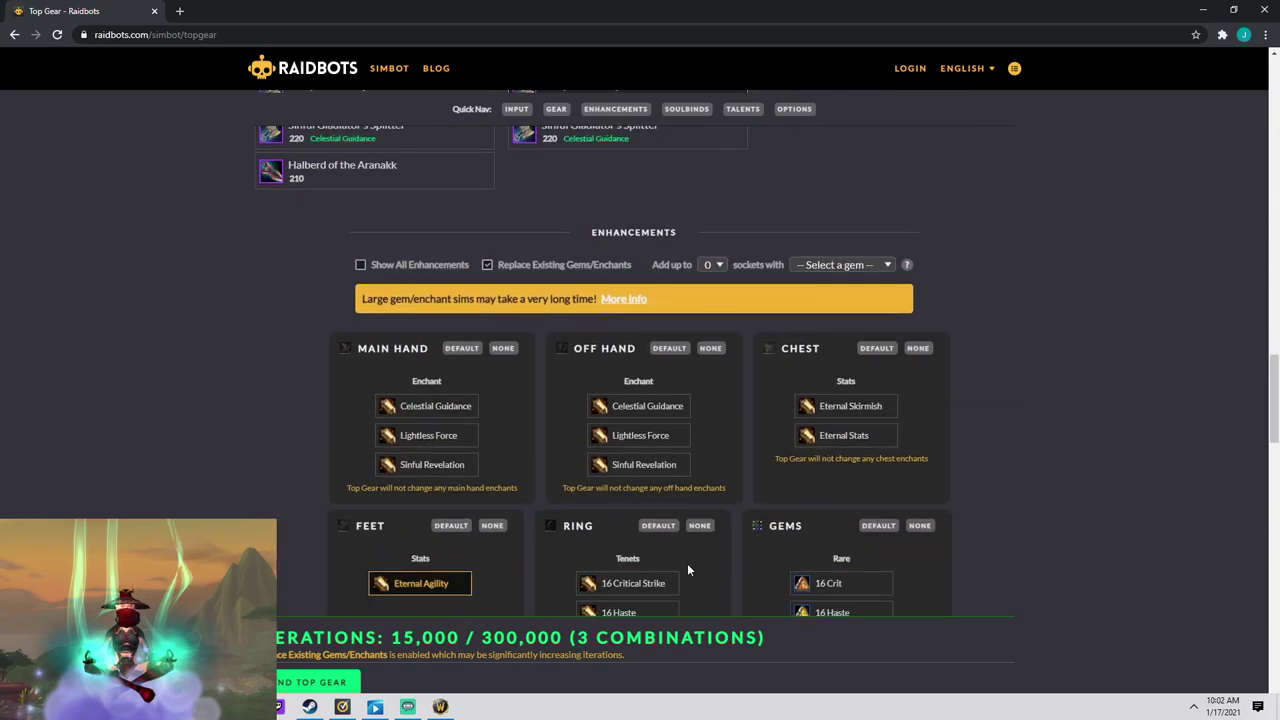
pyautogui.scroll(-3, 854, 552)
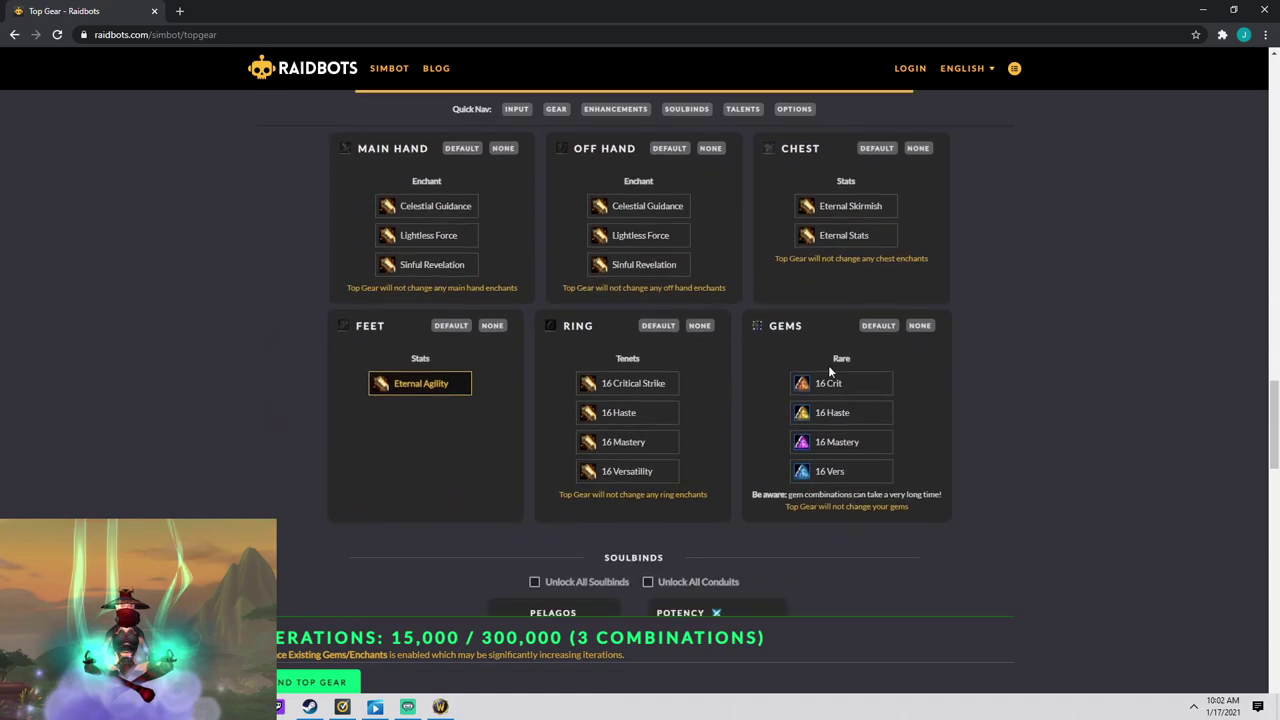
pyautogui.scroll(-3, 826, 520)
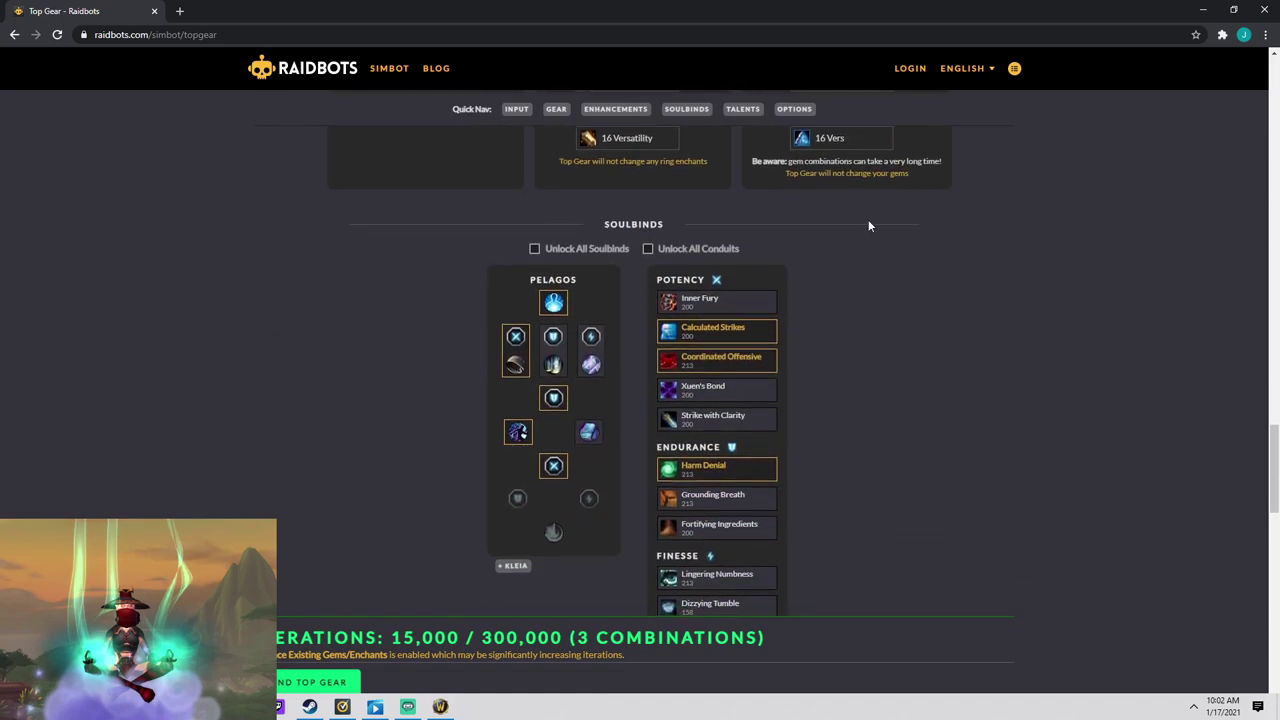
pyautogui.scroll(-2, 857, 585)
pyautogui.scroll(2, 857, 570)
pyautogui.scroll(-6, 536, 563)
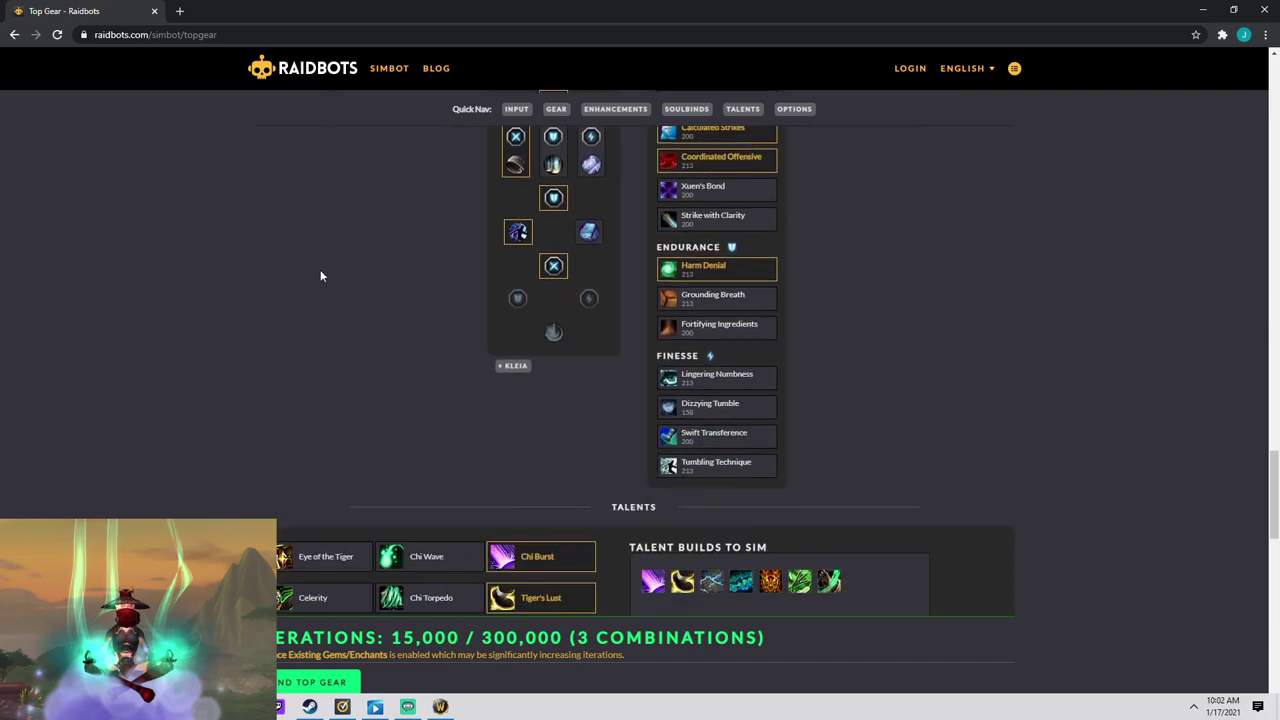
pyautogui.scroll(-4, 606, 413)
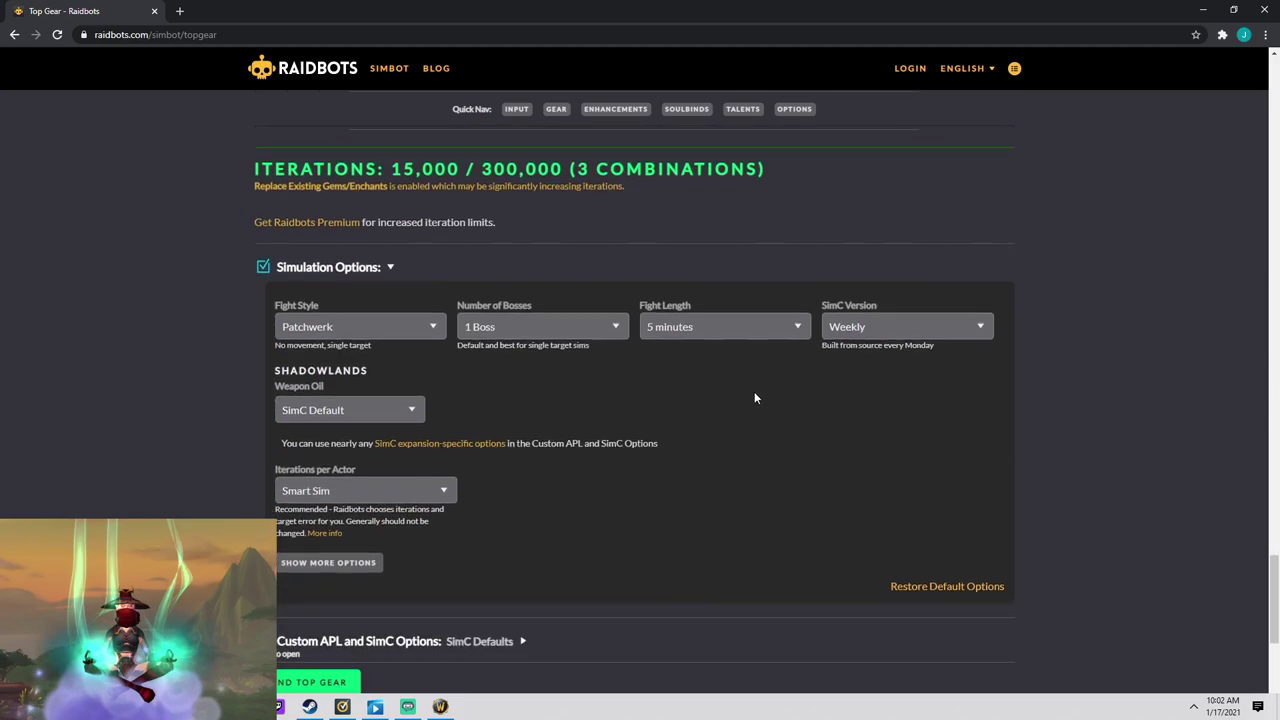
# Step: Look through the available fight styles and fight lengths, keeping Patchwerk as the fight style
pyautogui.click(401, 322)
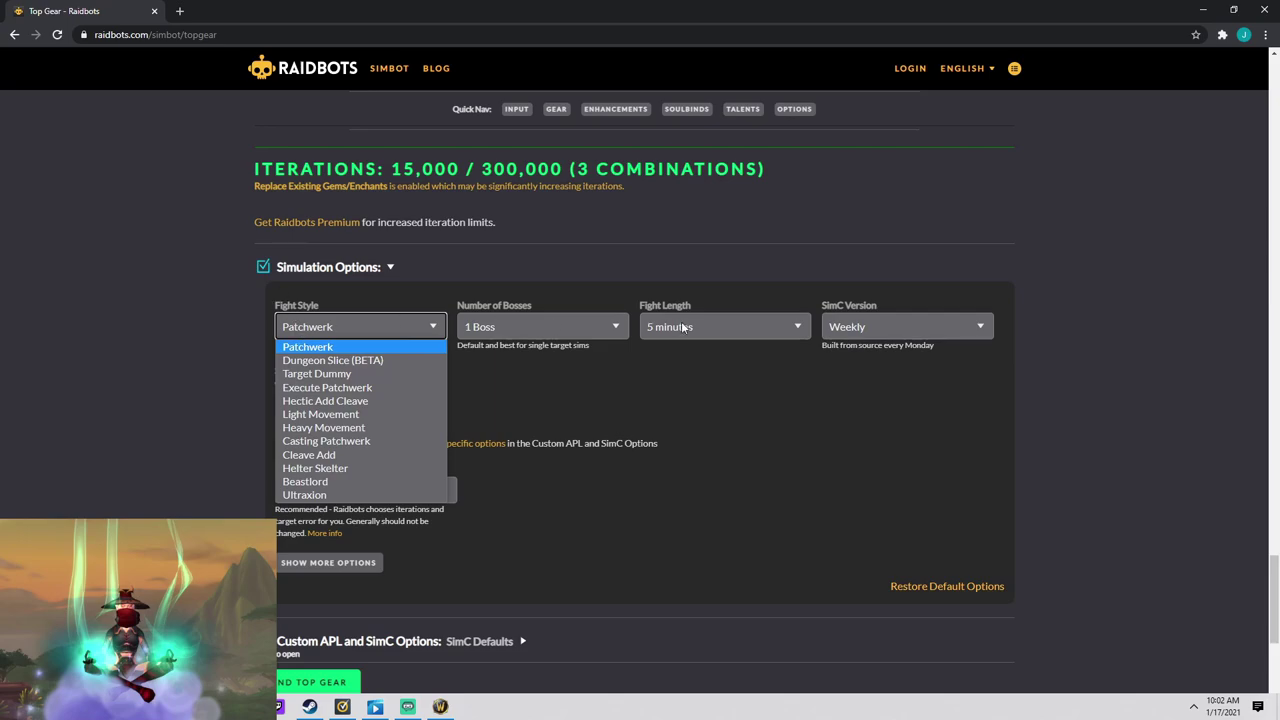
pyautogui.click(384, 346)
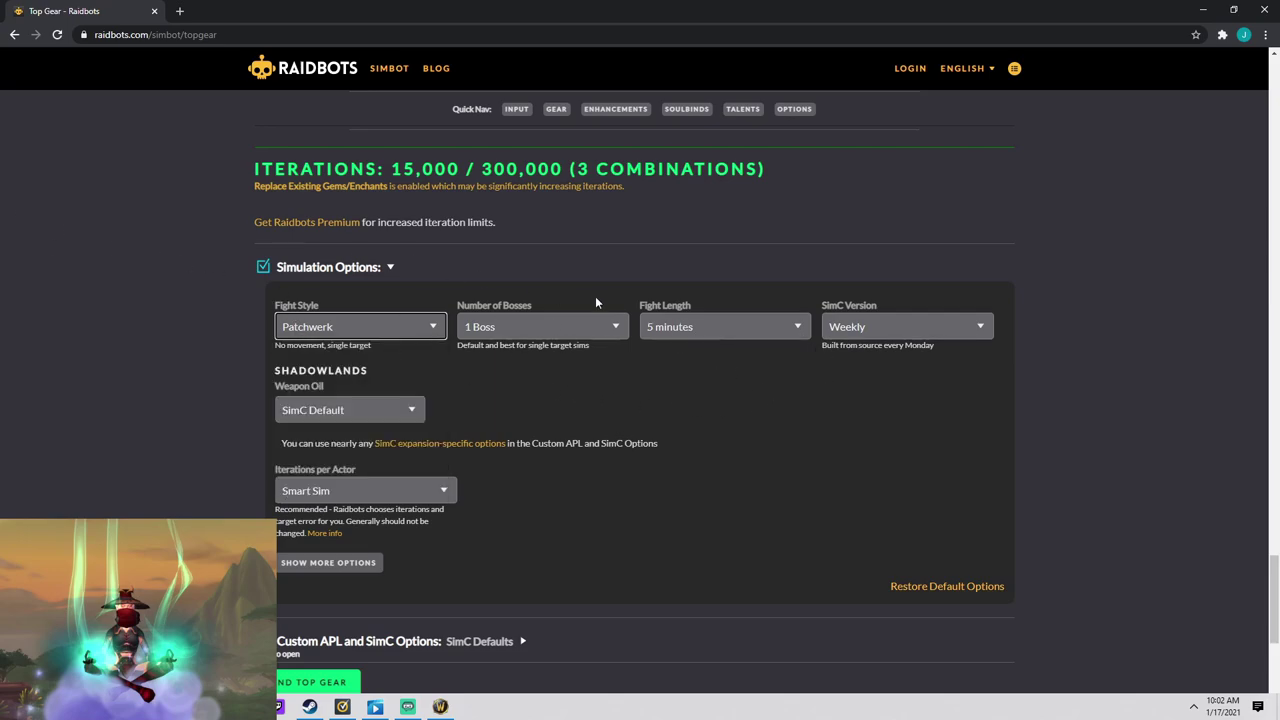
pyautogui.click(736, 326)
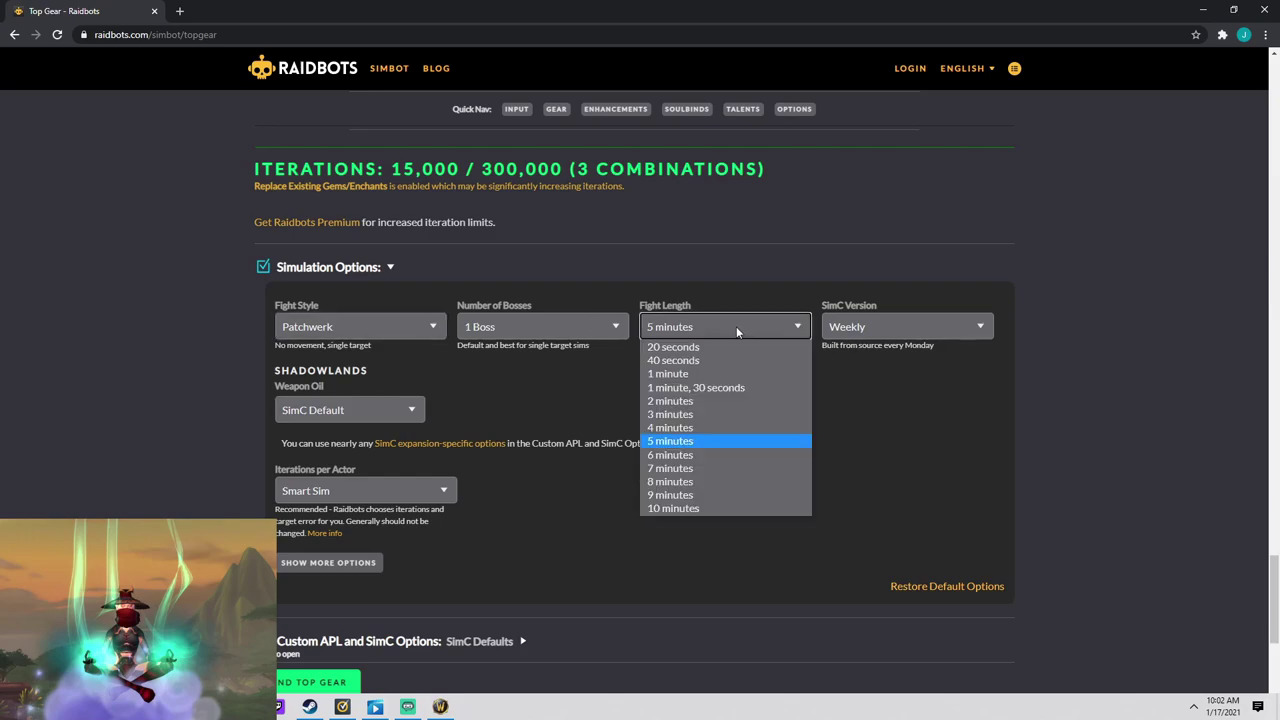
pyautogui.click(833, 506)
# Step: Try Dungeon Slice (BETA) as the fight style and return it to Patchwerk
pyautogui.click(388, 326)
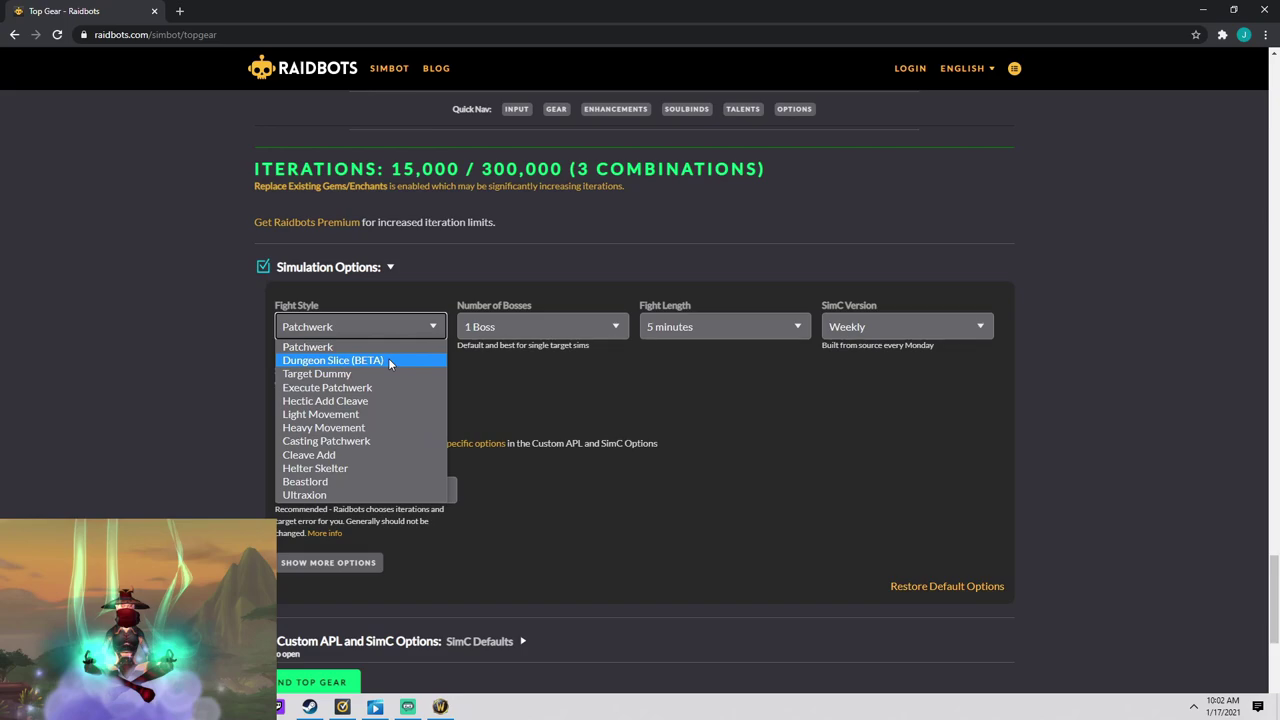
pyautogui.click(389, 362)
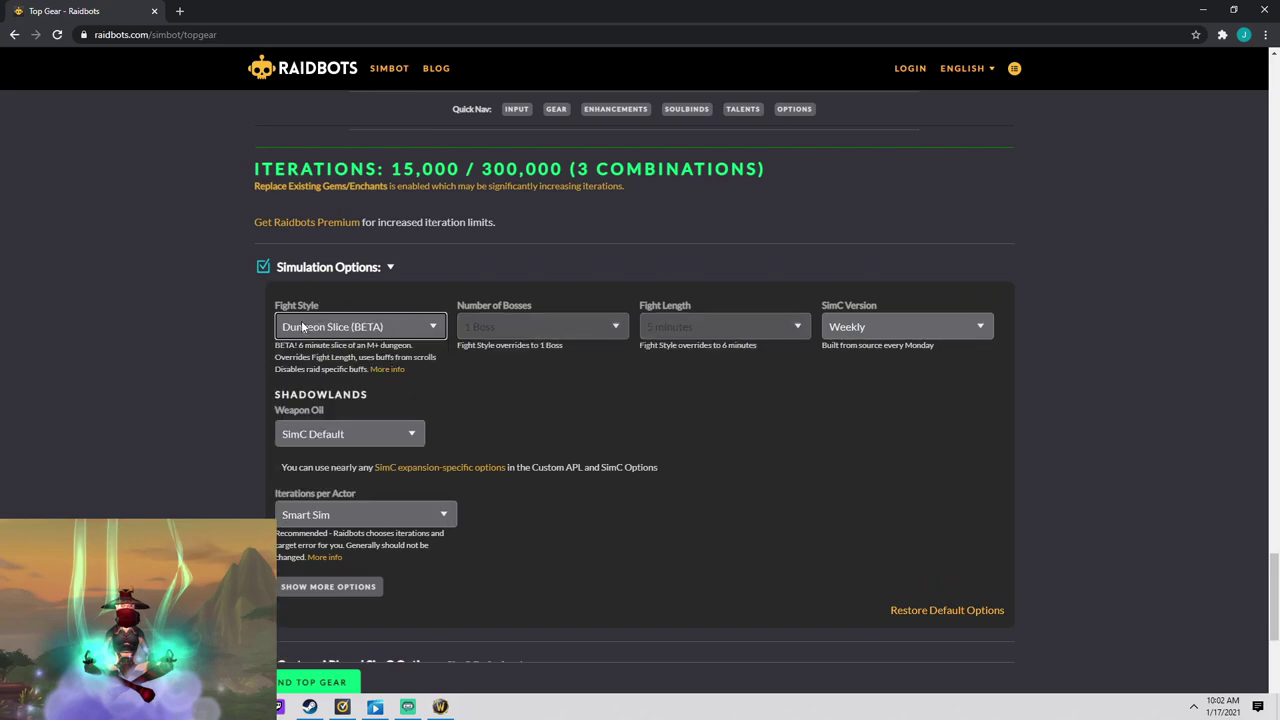
pyautogui.click(396, 324)
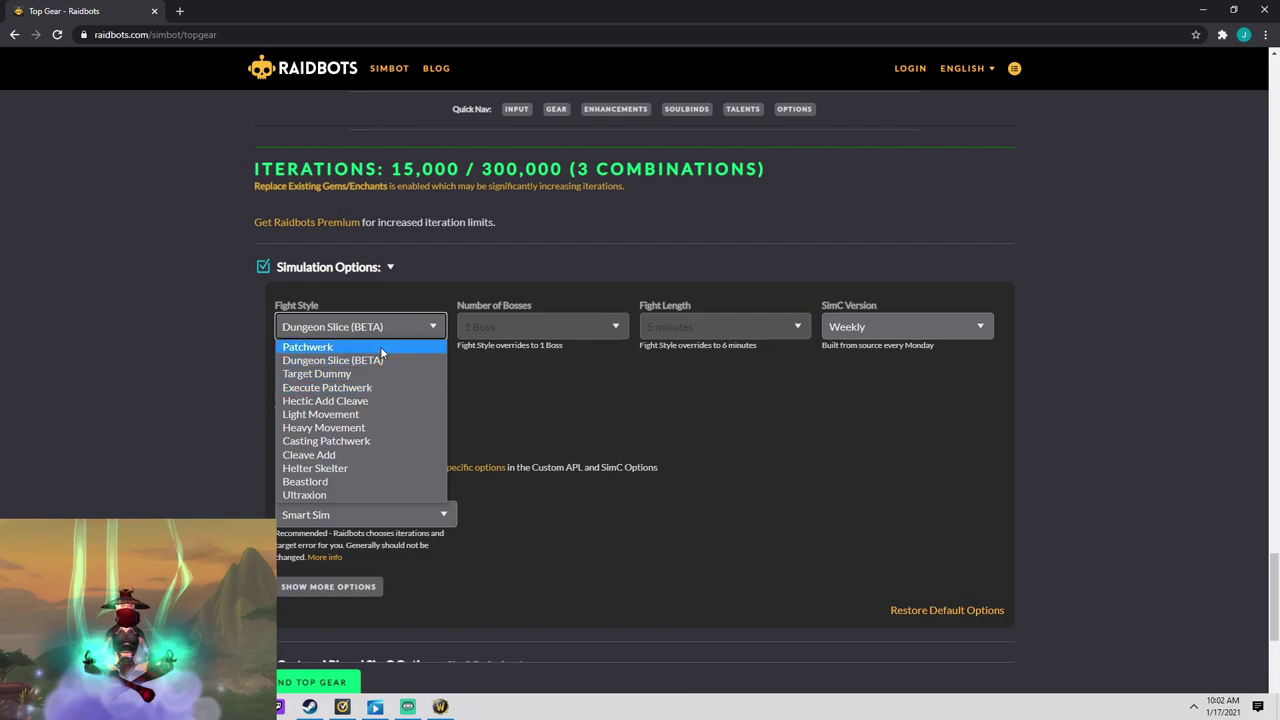
pyautogui.click(380, 346)
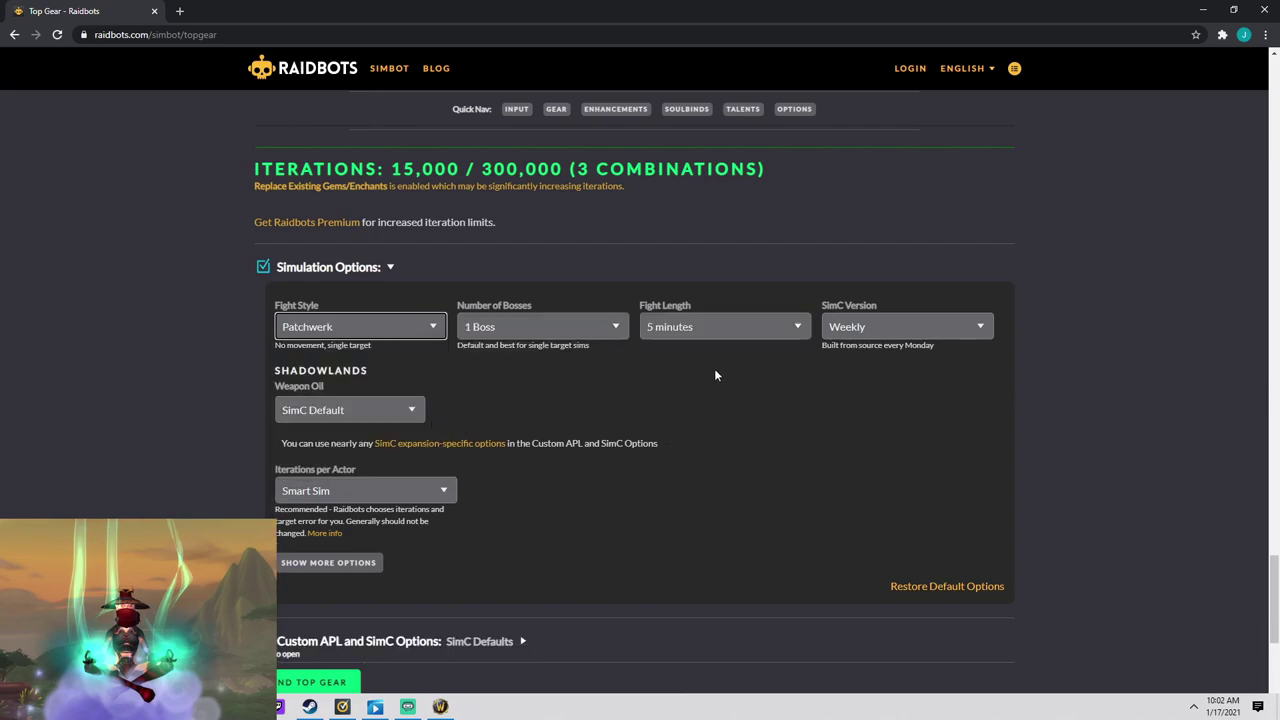
# Step: Set the simulation to 8 bosses with a fight length of 40 seconds
pyautogui.click(536, 326)
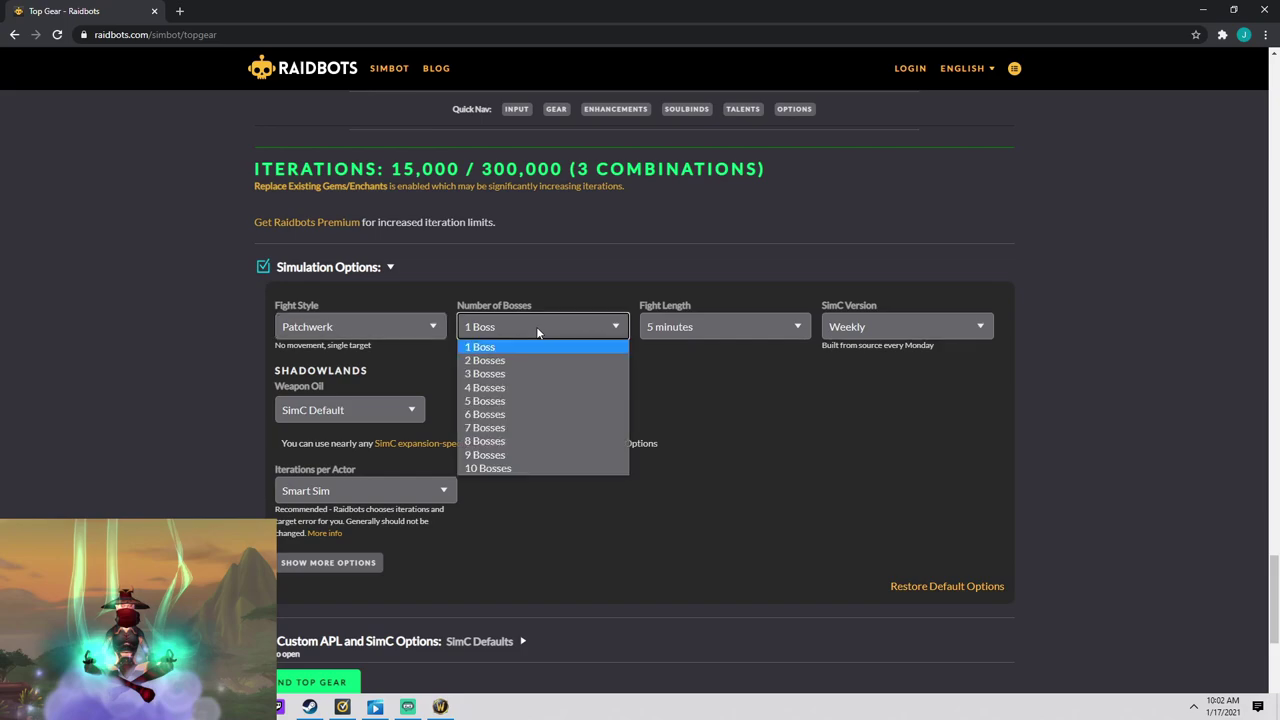
pyautogui.click(505, 440)
pyautogui.click(714, 334)
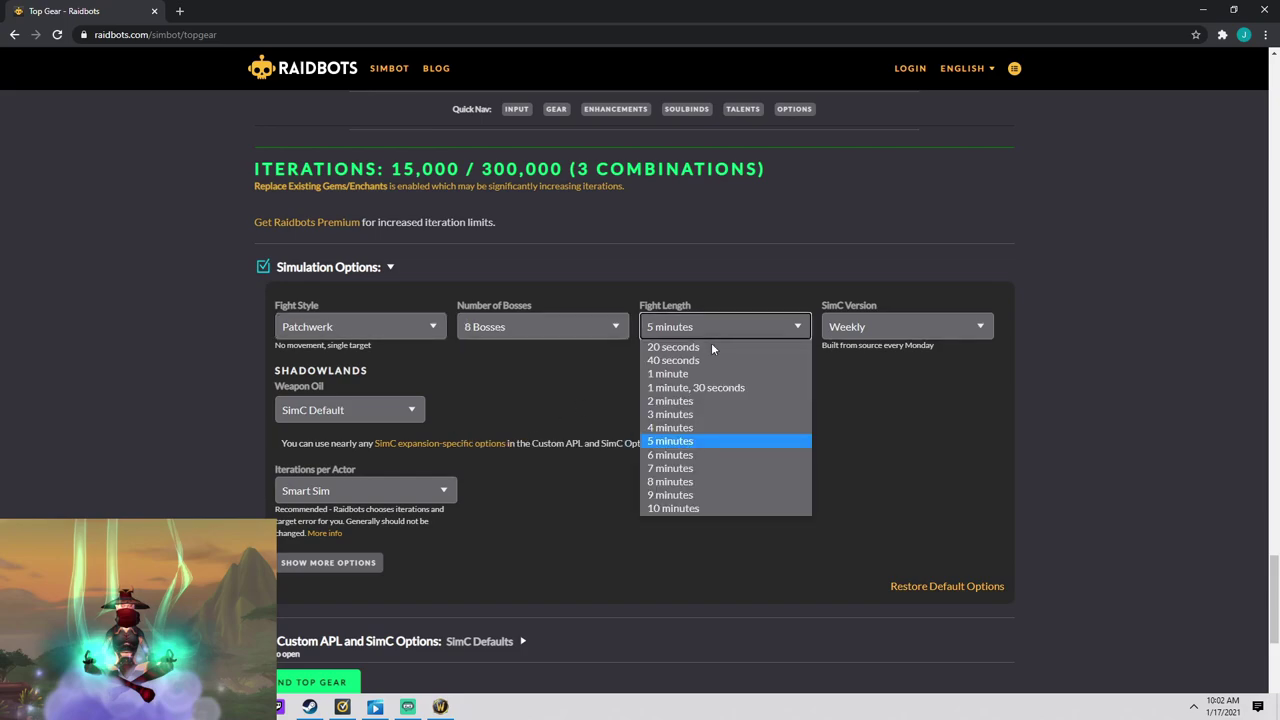
pyautogui.click(697, 361)
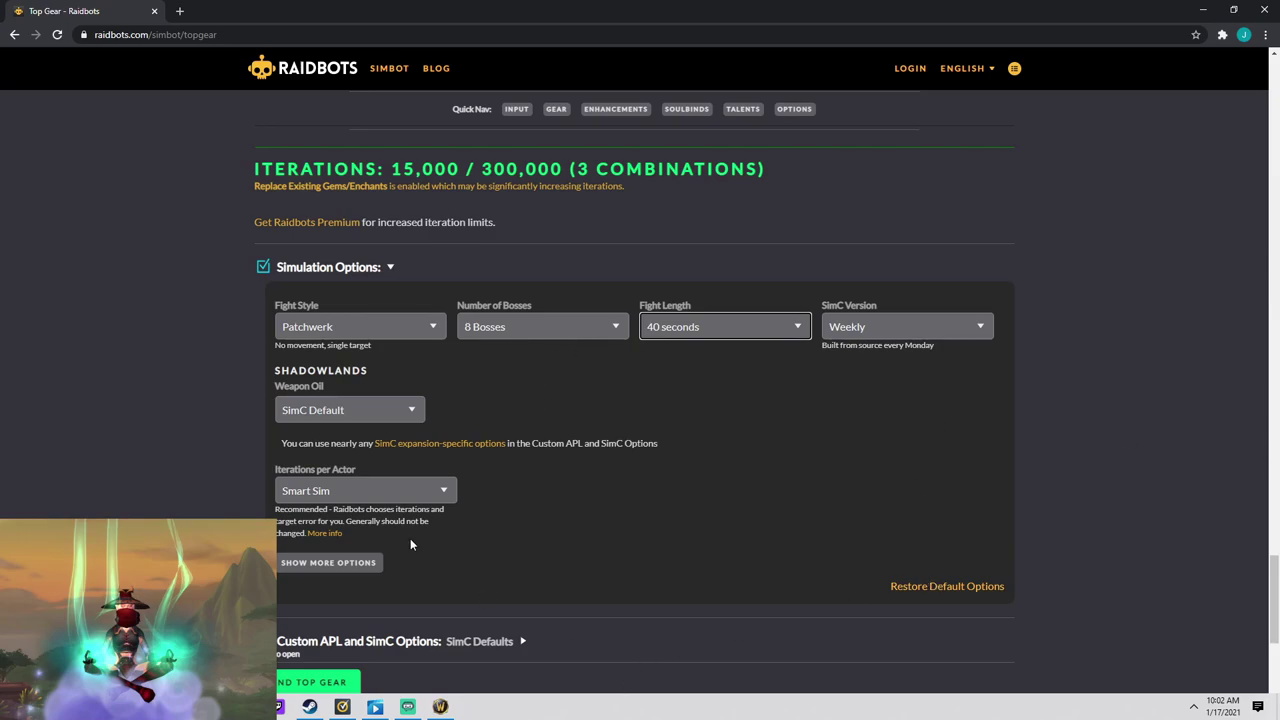
# Step: Review the Top Gear setup from the final run options back through talents, soulbinds and enhancements to the gear lists
pyautogui.scroll(-3, 410, 538)
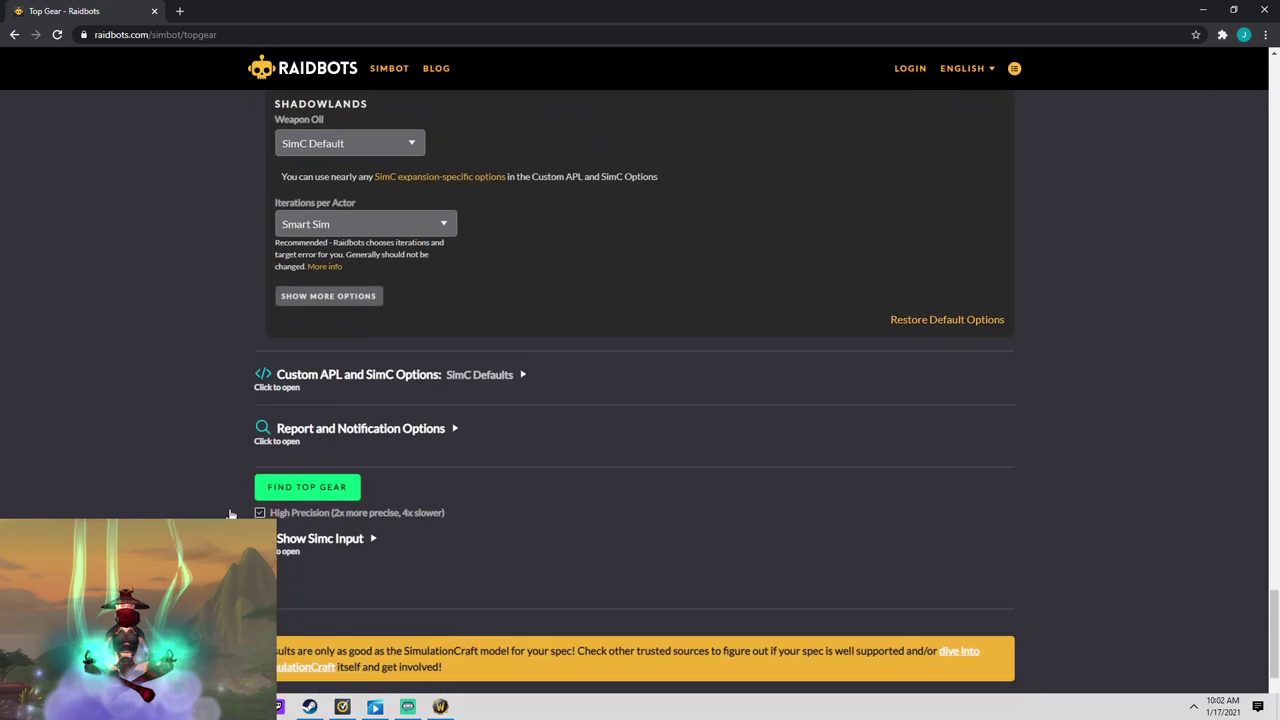
pyautogui.scroll(7, 660, 542)
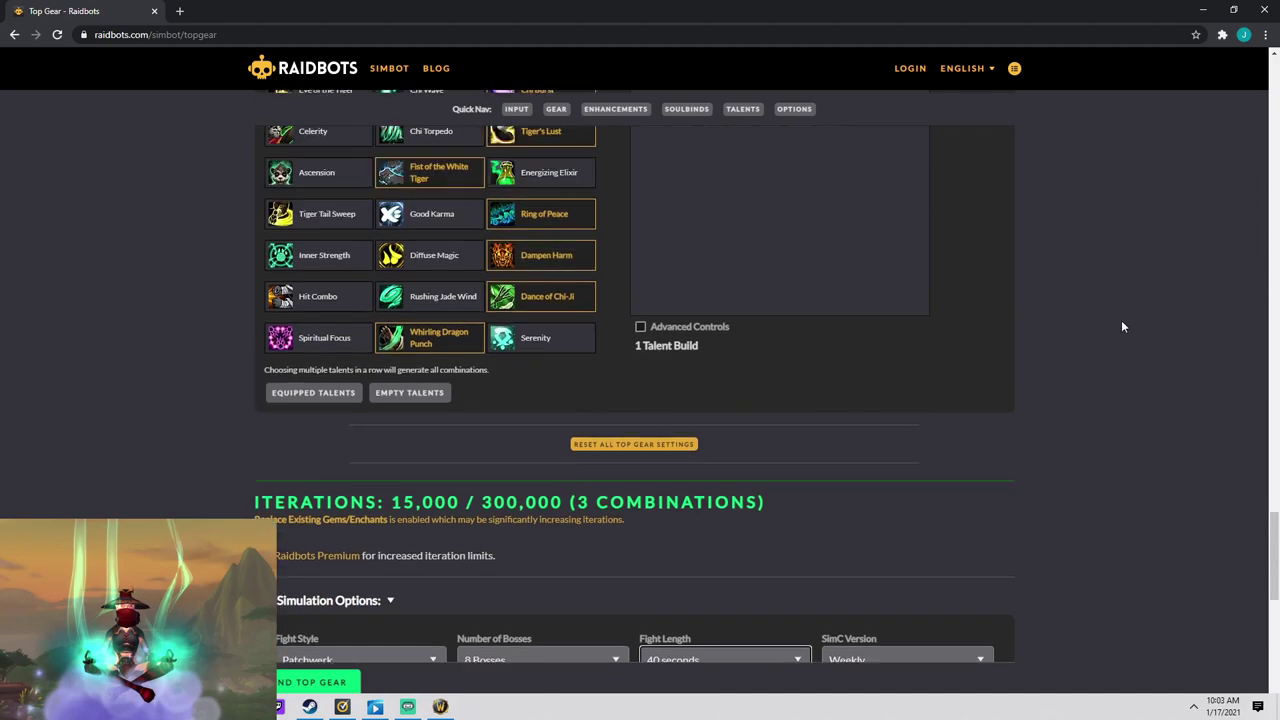
pyautogui.scroll(10, 1060, 369)
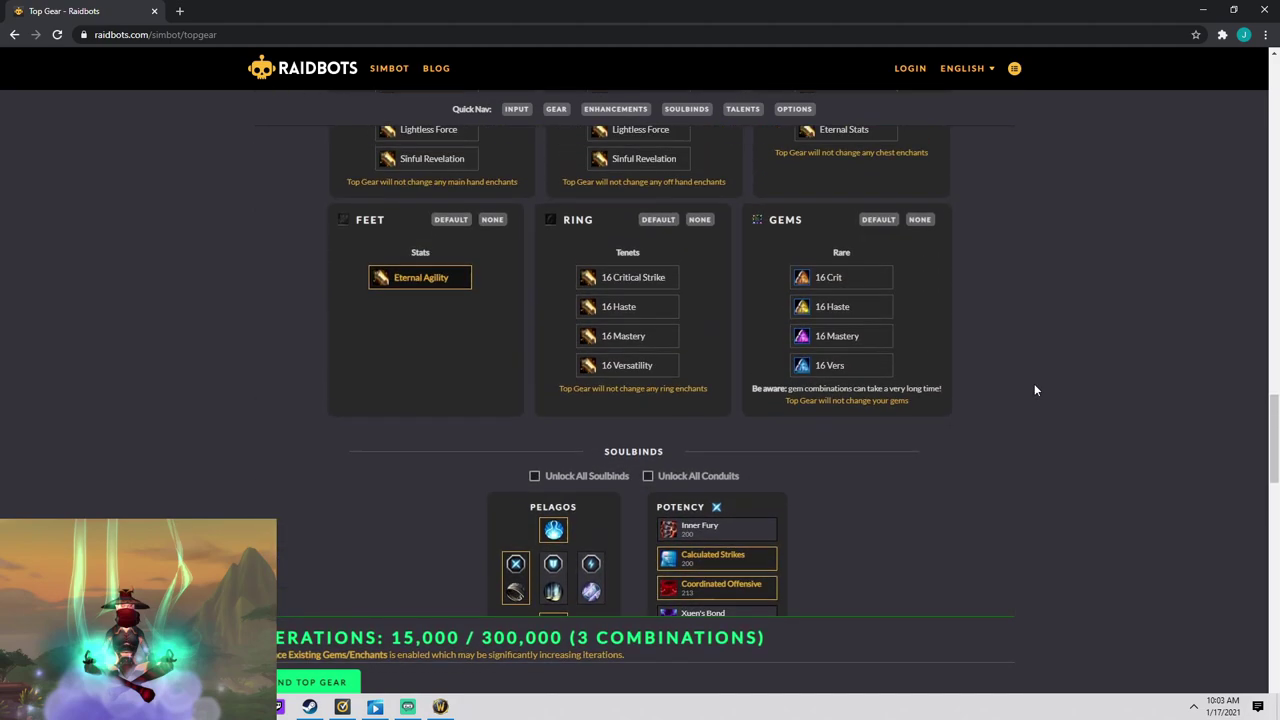
pyautogui.scroll(4, 1033, 390)
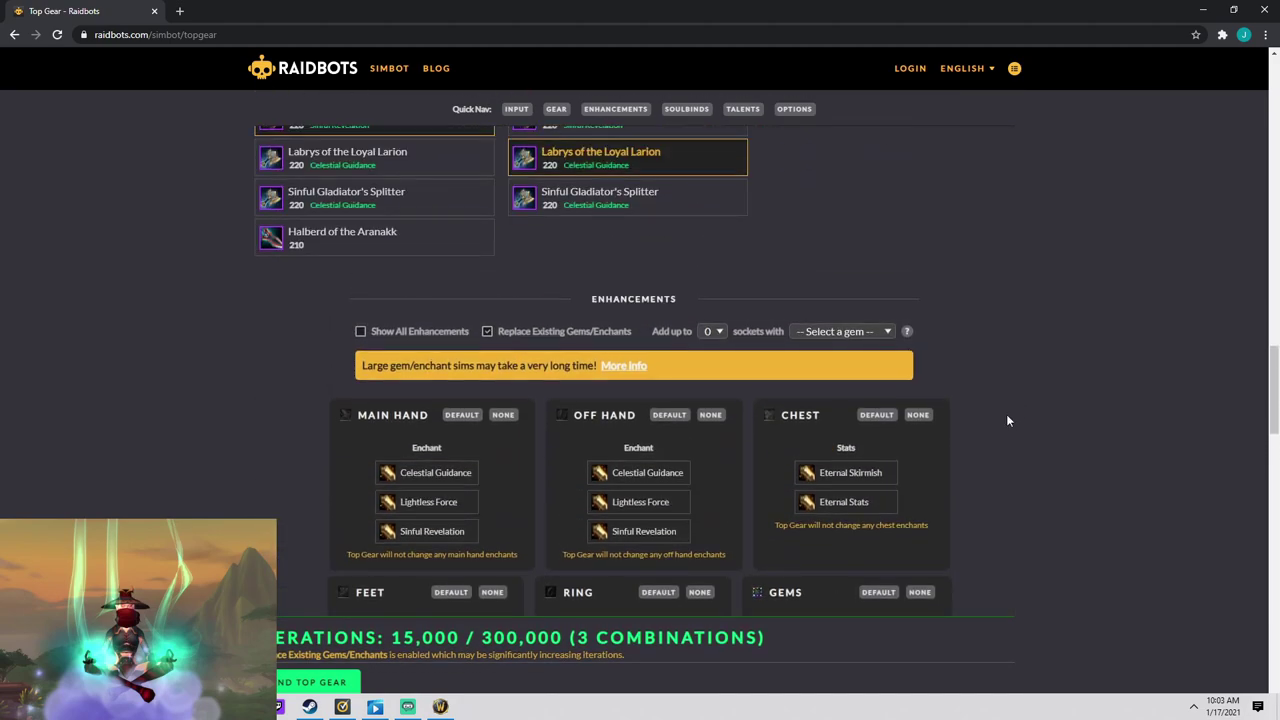
pyautogui.scroll(9, 1008, 421)
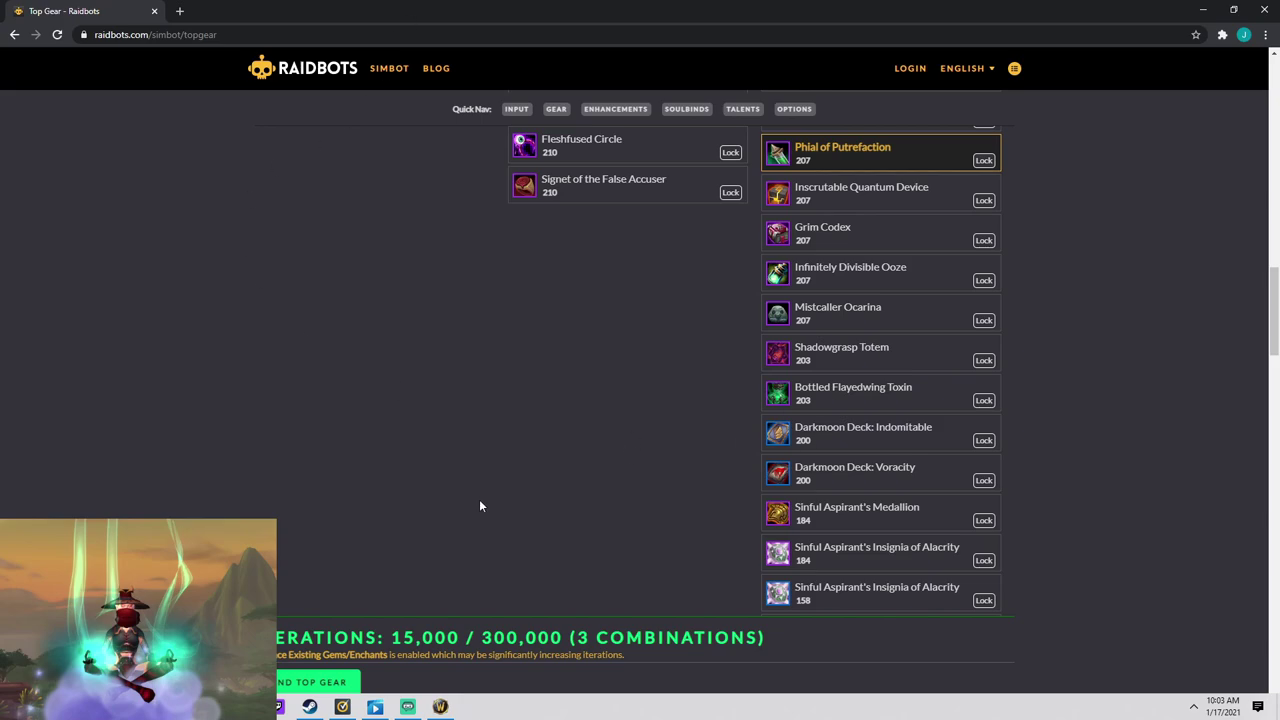
pyautogui.scroll(8, 518, 507)
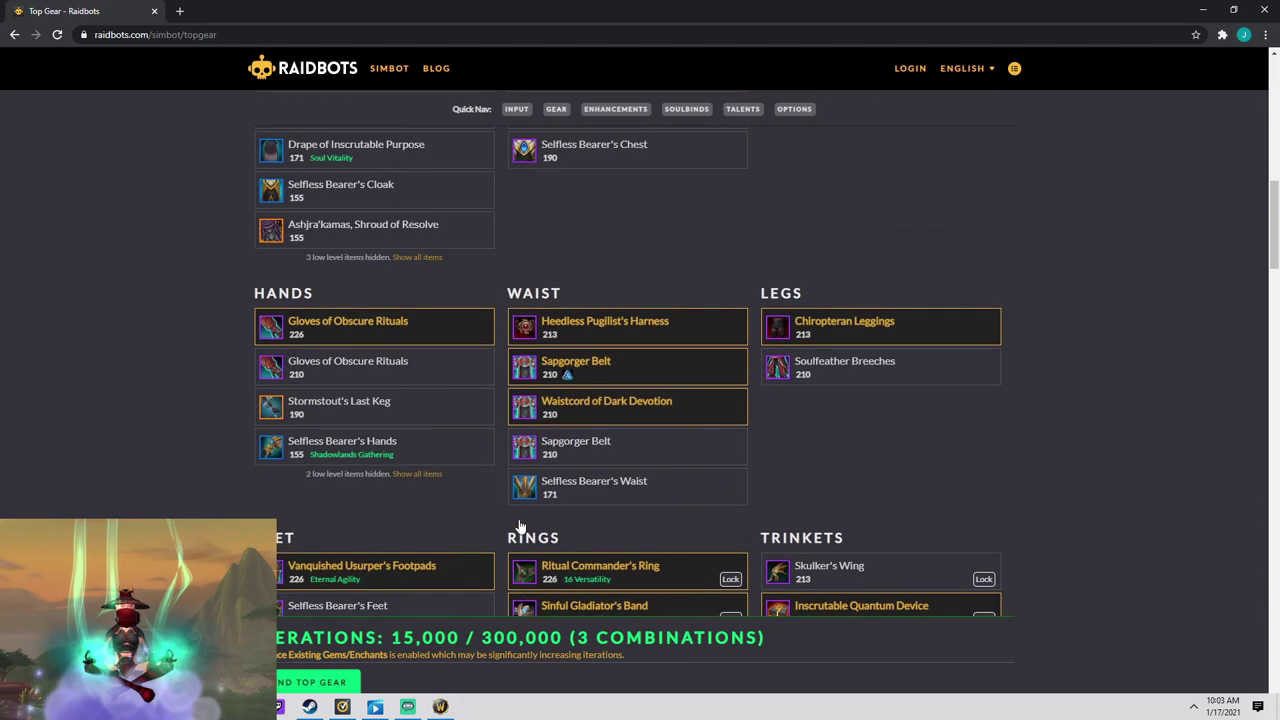
pyautogui.scroll(2, 480, 527)
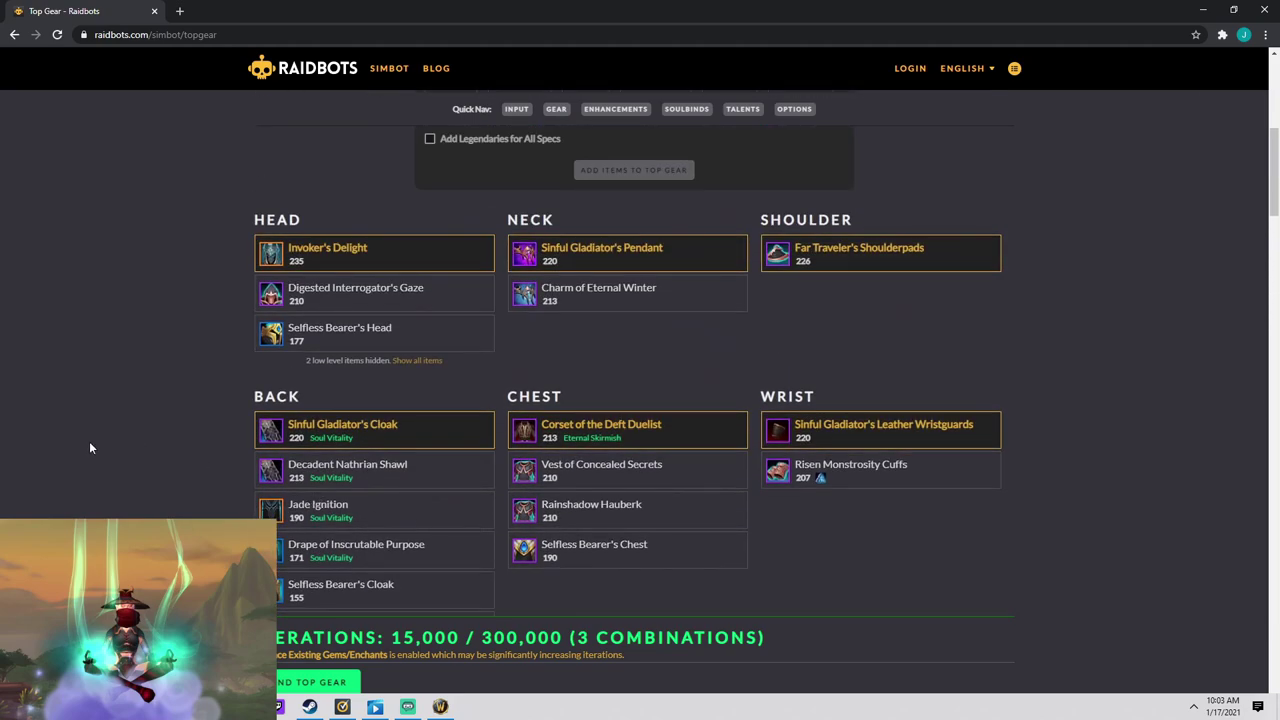
# Step: Examine the Runecarver legendary options and the gear selected for each slot, from head to rings and trinkets
pyautogui.scroll(-2, 89, 448)
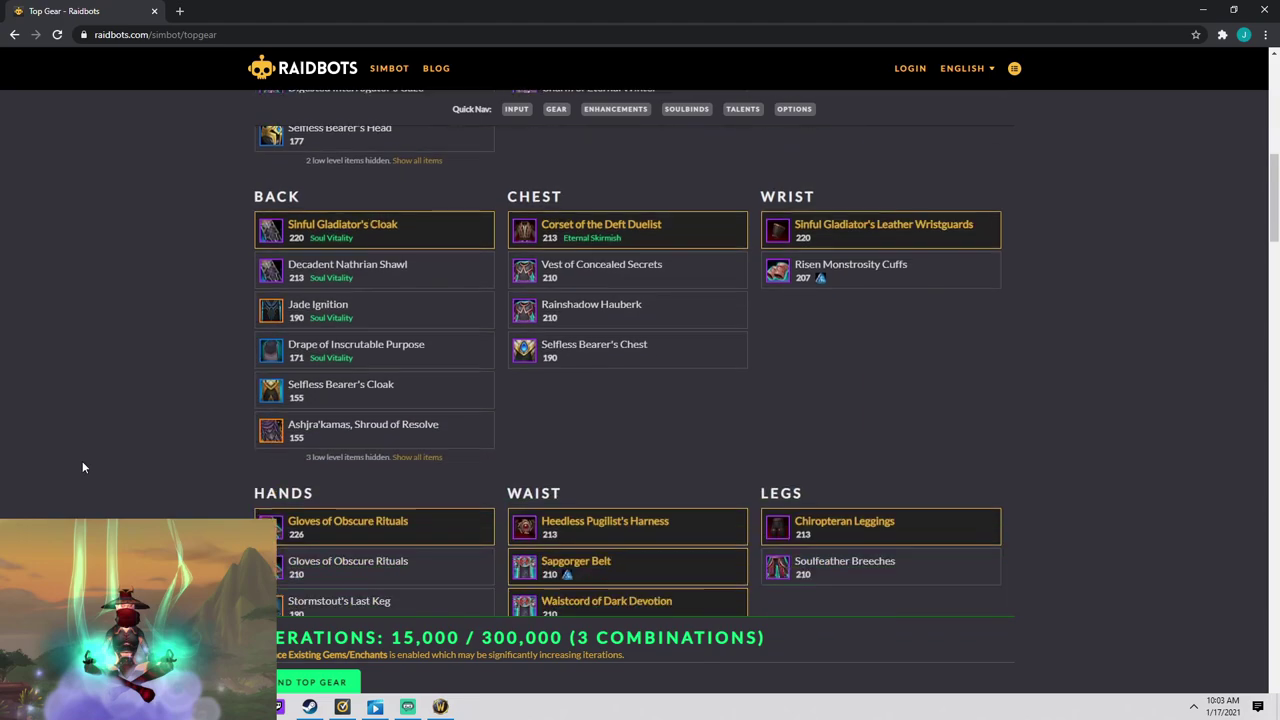
pyautogui.scroll(-2, 83, 467)
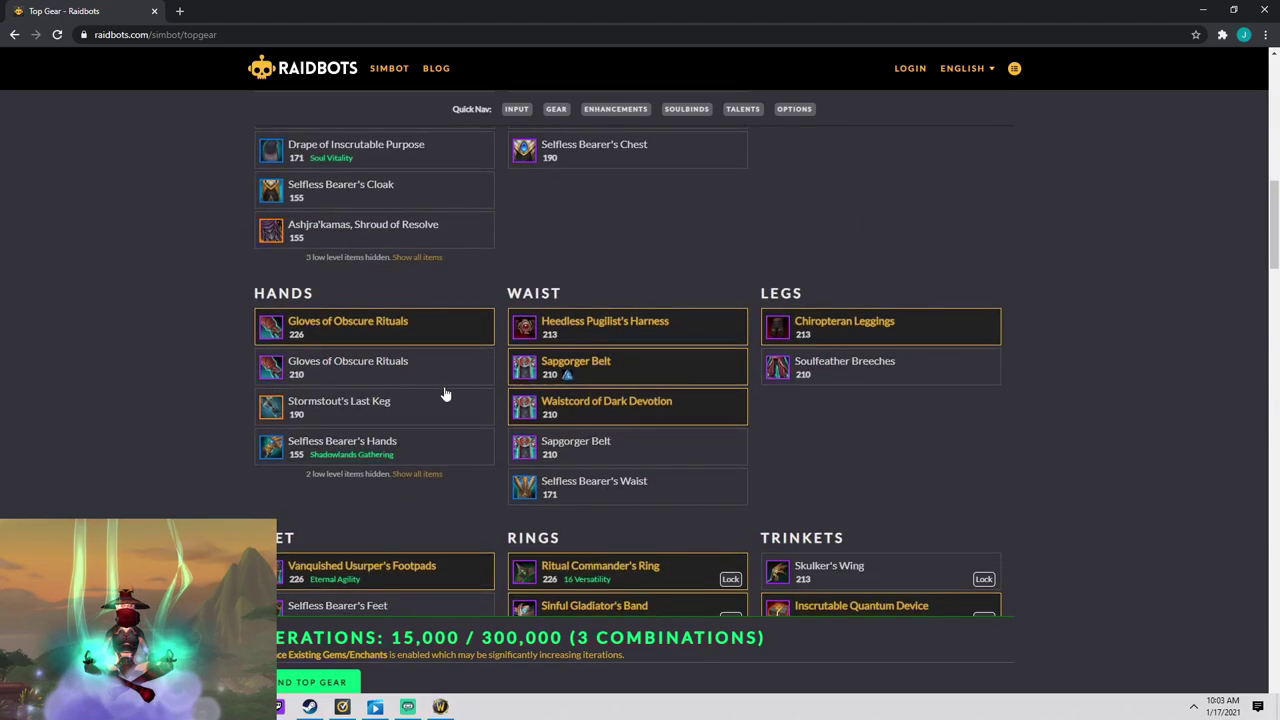
pyautogui.scroll(5, 88, 412)
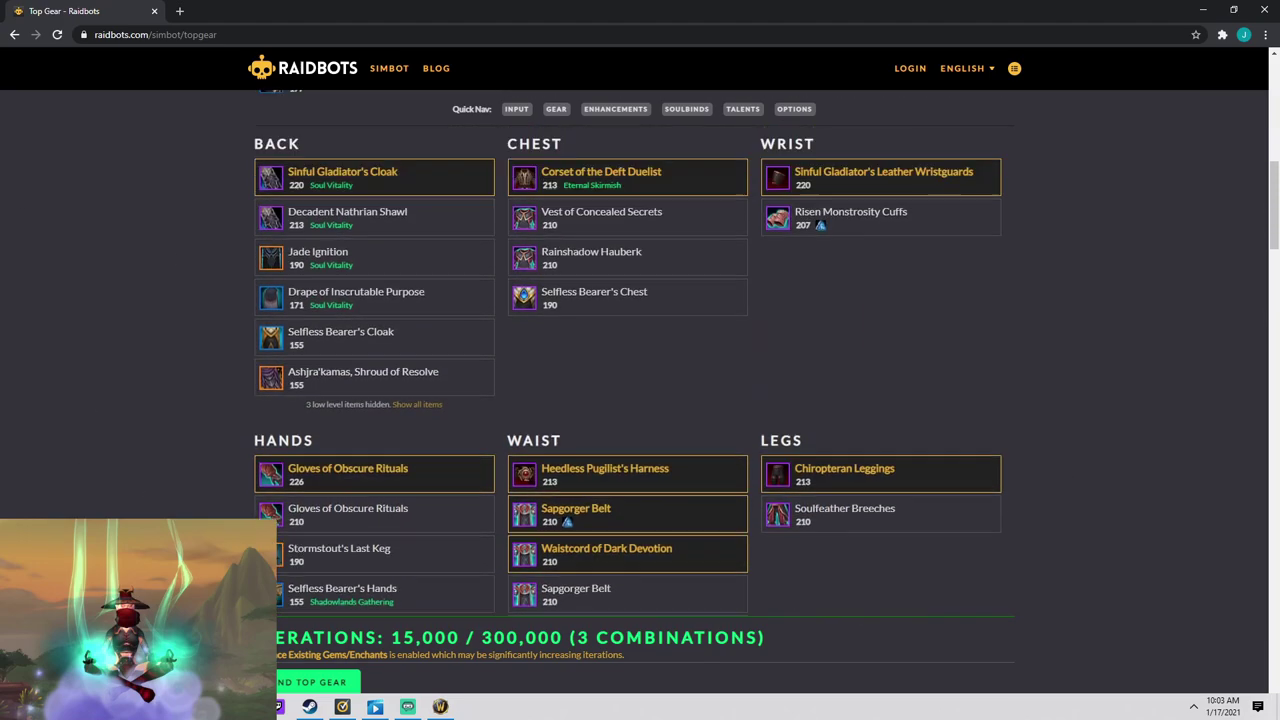
pyautogui.scroll(3, 628, 372)
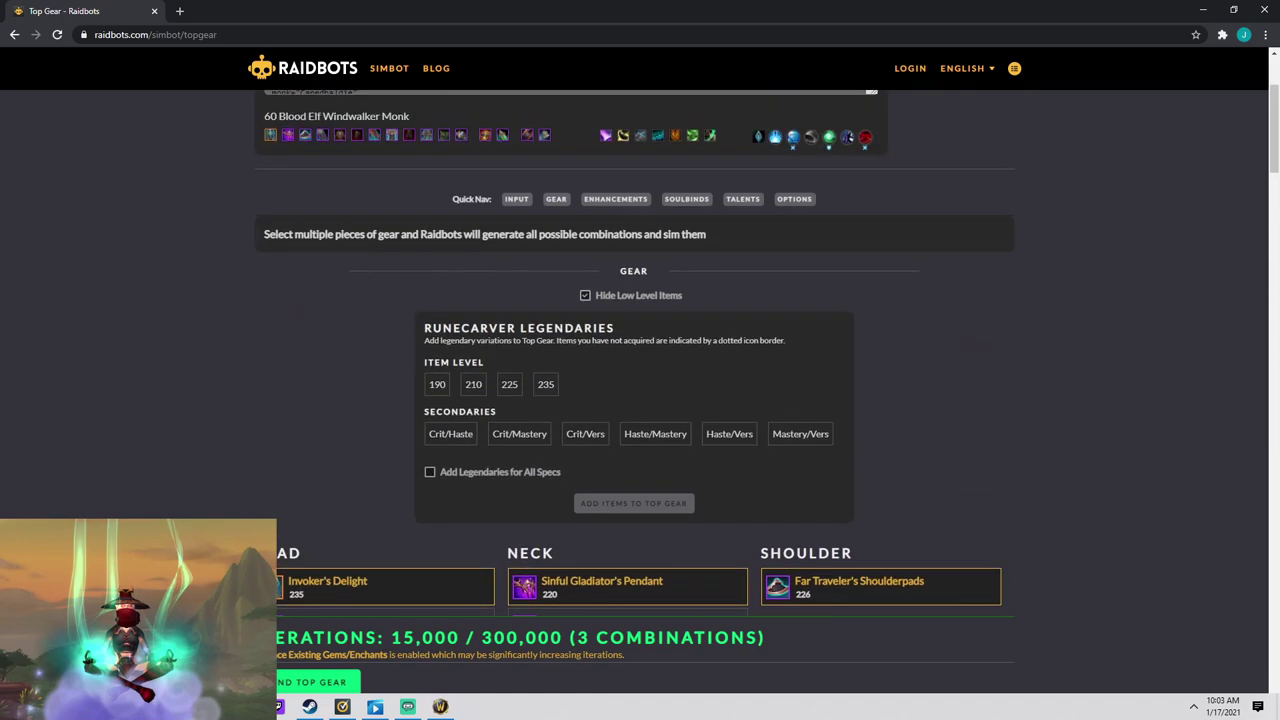
pyautogui.scroll(-1, 211, 501)
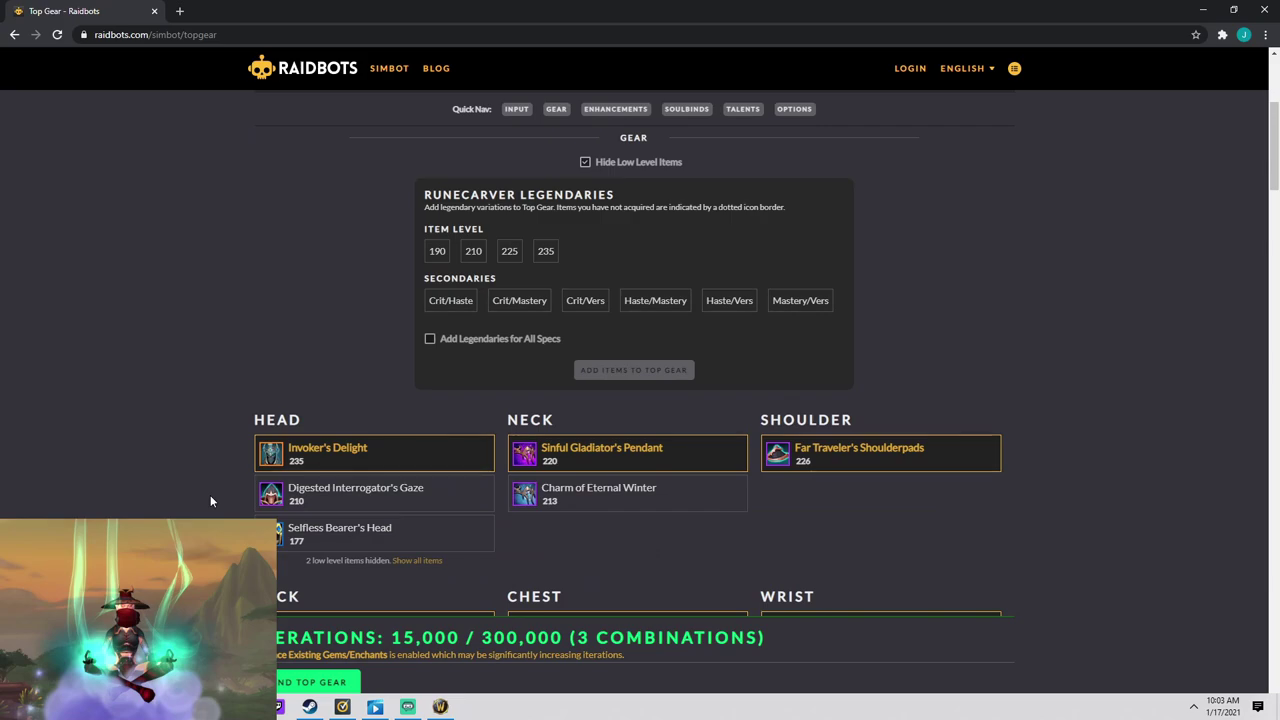
pyautogui.scroll(-1, 211, 501)
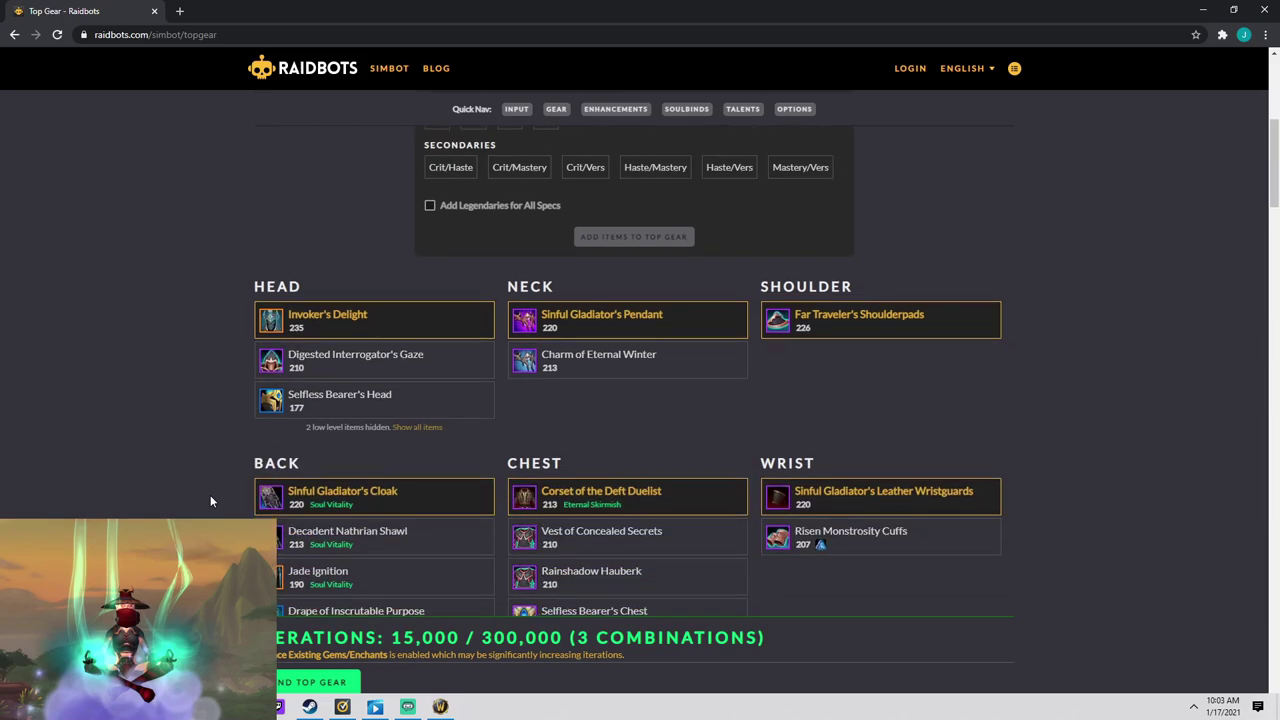
pyautogui.scroll(-2, 211, 501)
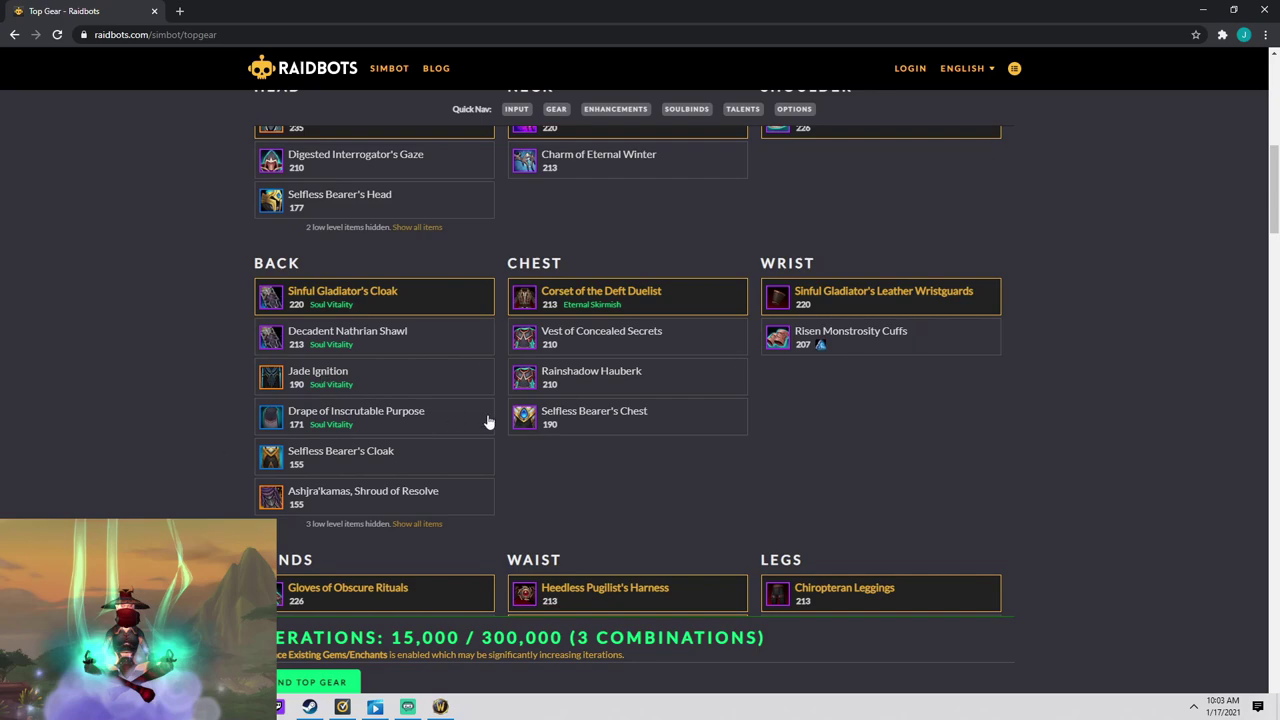
pyautogui.scroll(-2, 258, 478)
pyautogui.scroll(-2, 258, 478)
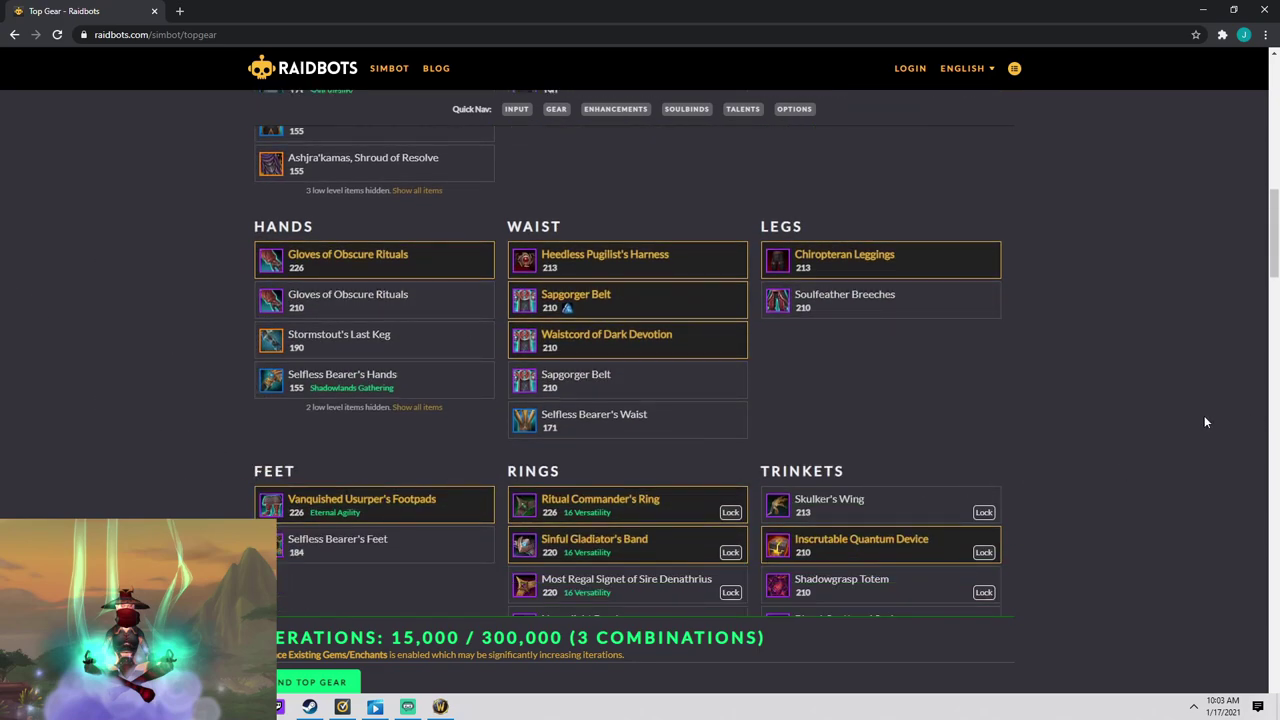
pyautogui.scroll(-2, 1155, 437)
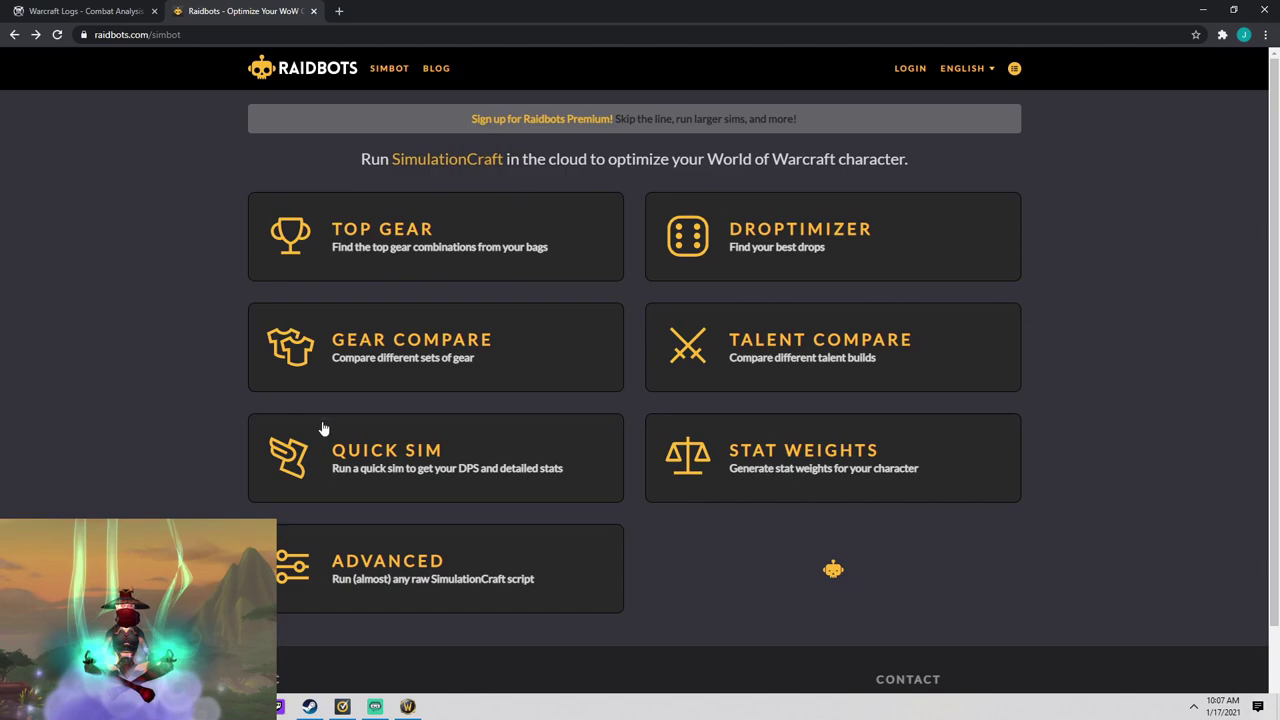
# Step: Run a Quick Sim of the loaded character with 1 boss and a fight length of 5 minutes
pyautogui.click(487, 457)
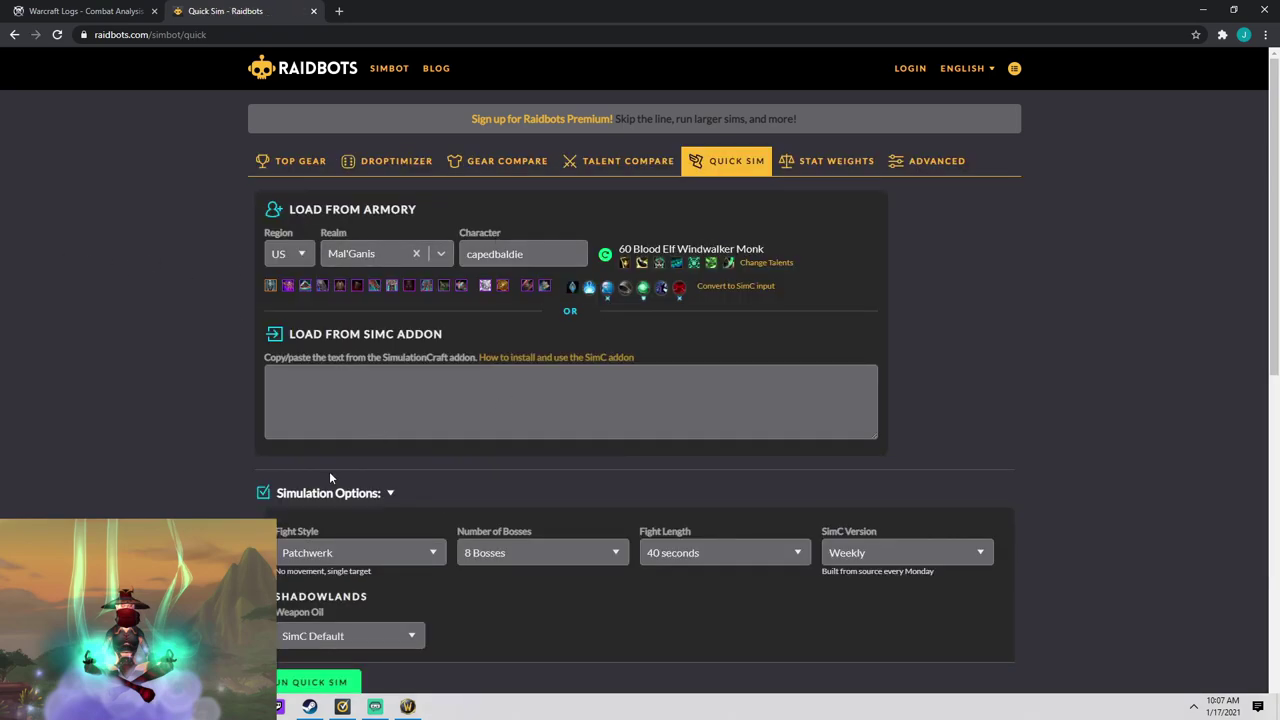
pyautogui.scroll(-2, 434, 283)
pyautogui.click(540, 353)
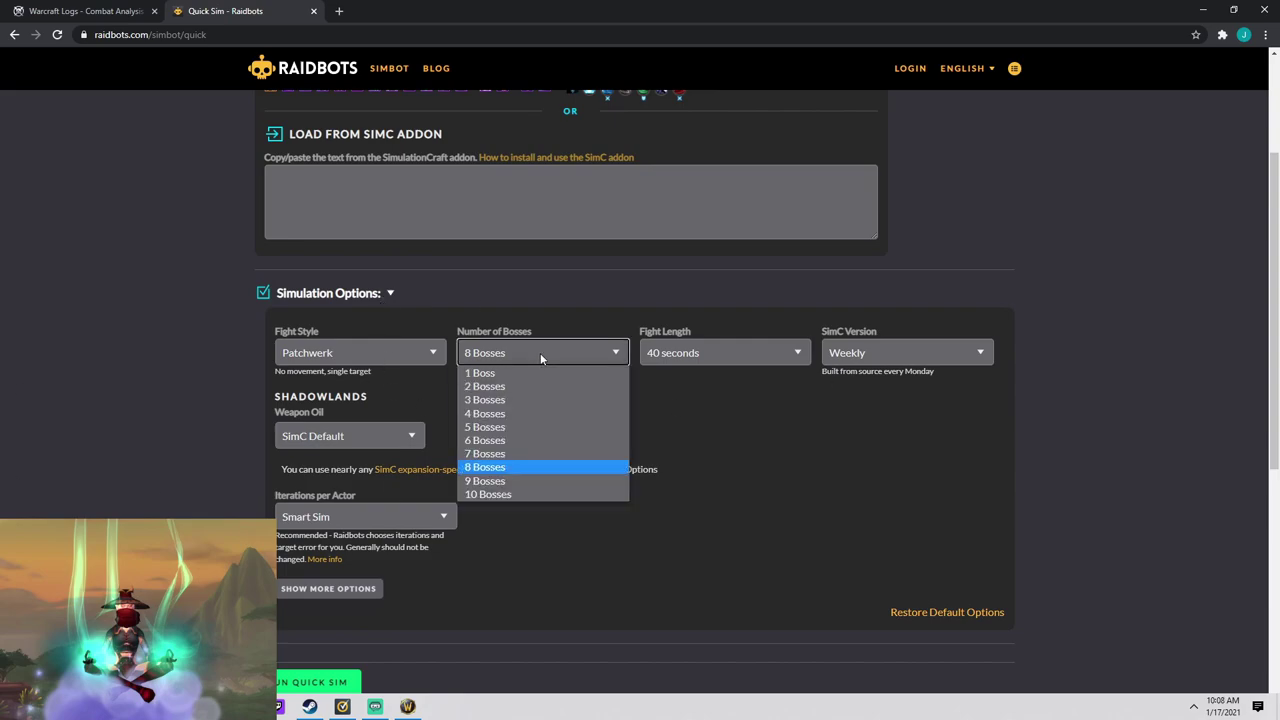
pyautogui.click(578, 375)
pyautogui.click(760, 360)
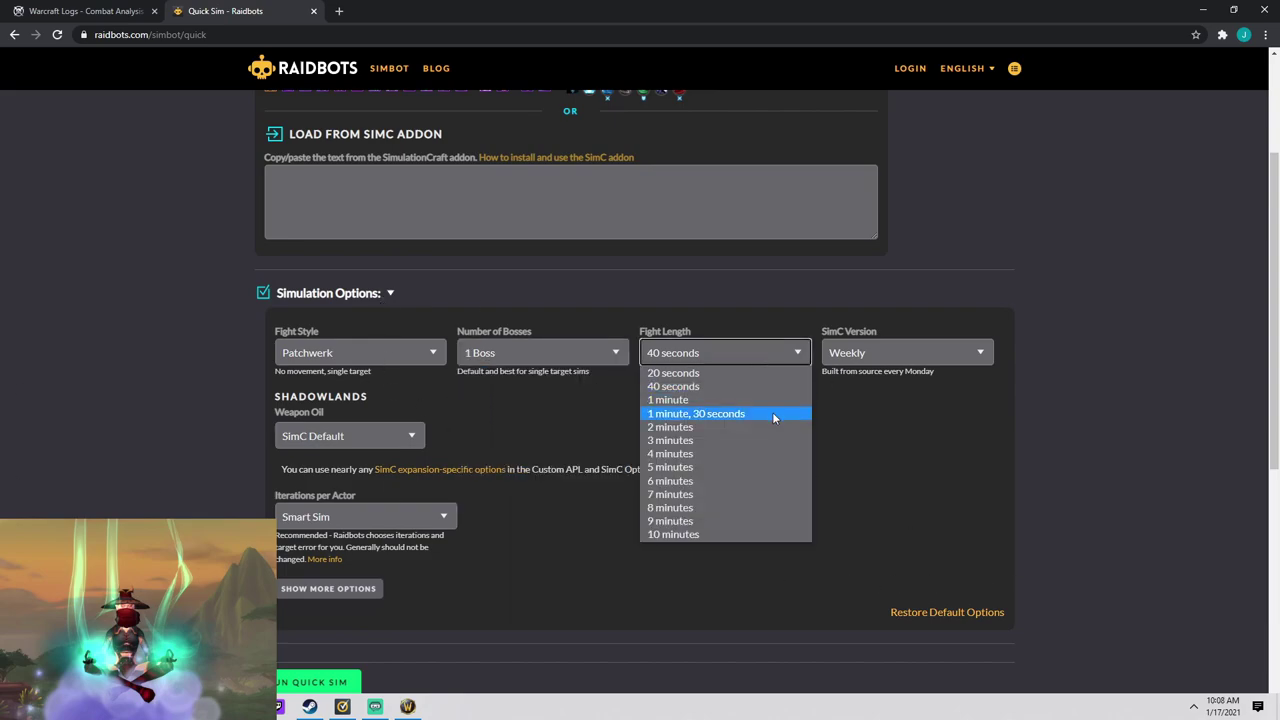
pyautogui.click(688, 469)
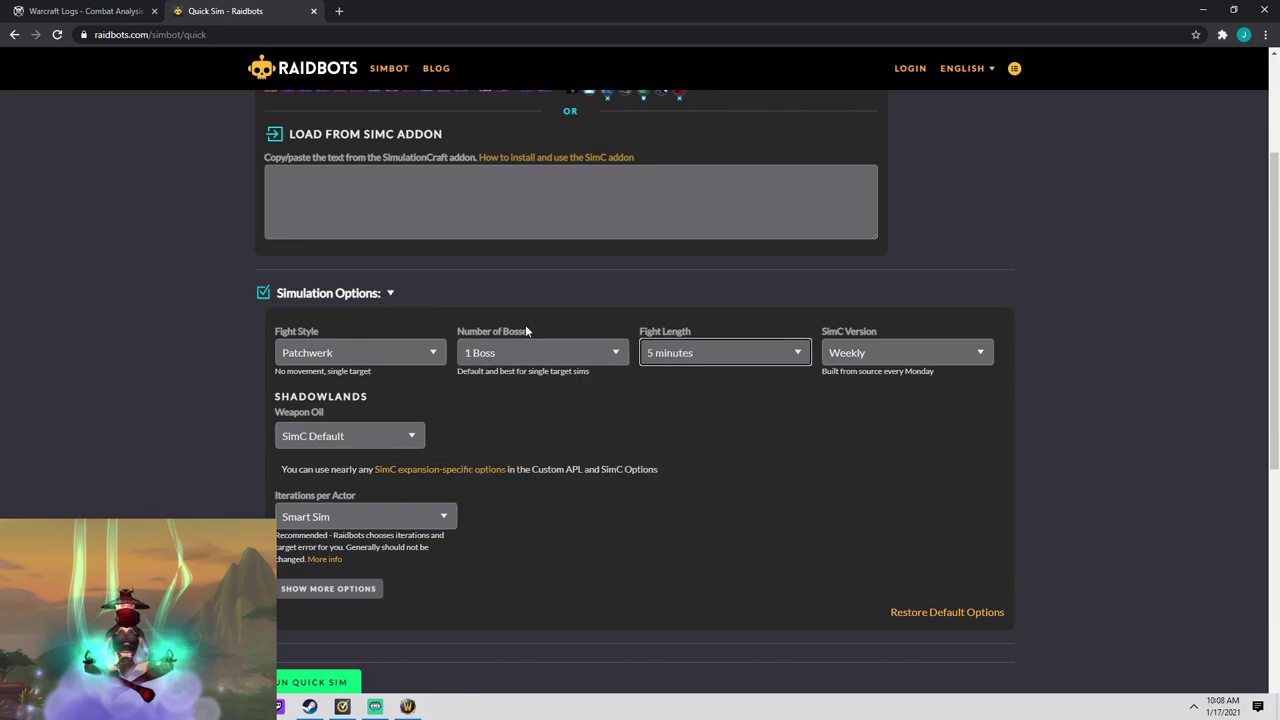
pyautogui.scroll(-3, 366, 608)
pyautogui.click(335, 651)
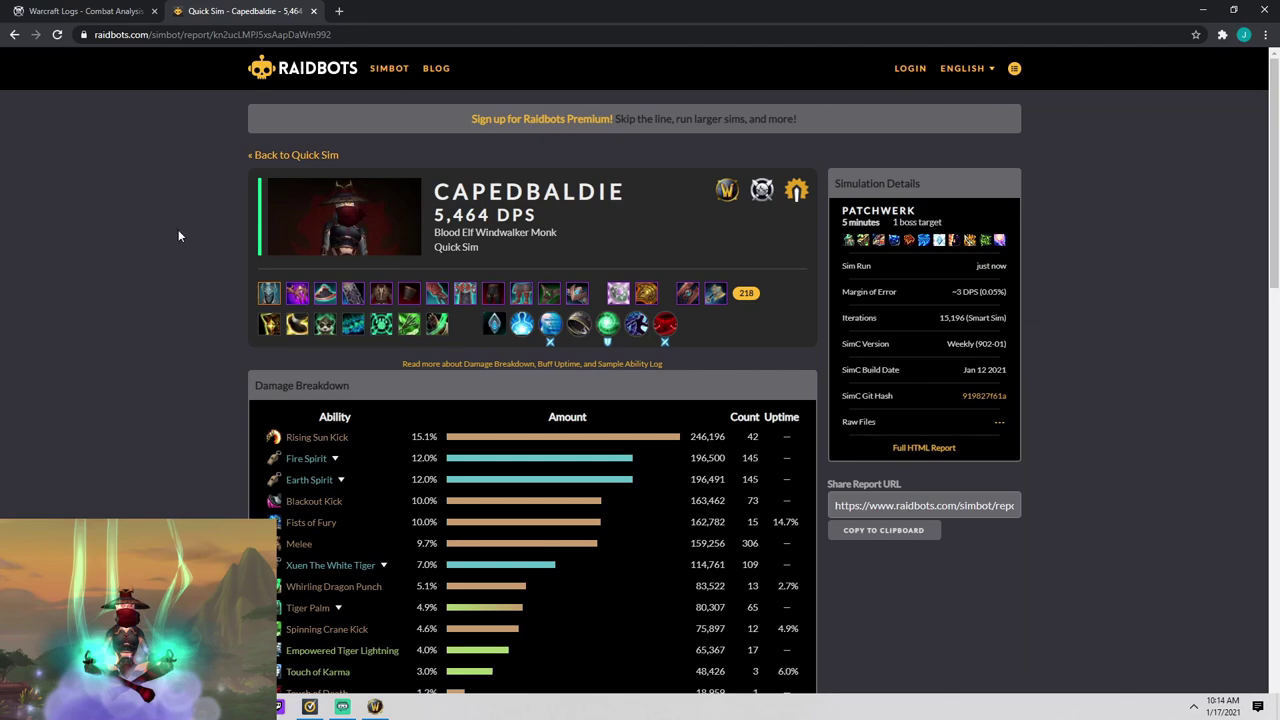
# Step: Examine the Quick Sim report's DPS summary, equipped gear, simulation details and damage breakdown by ability
pyautogui.scroll(-1, 180, 250)
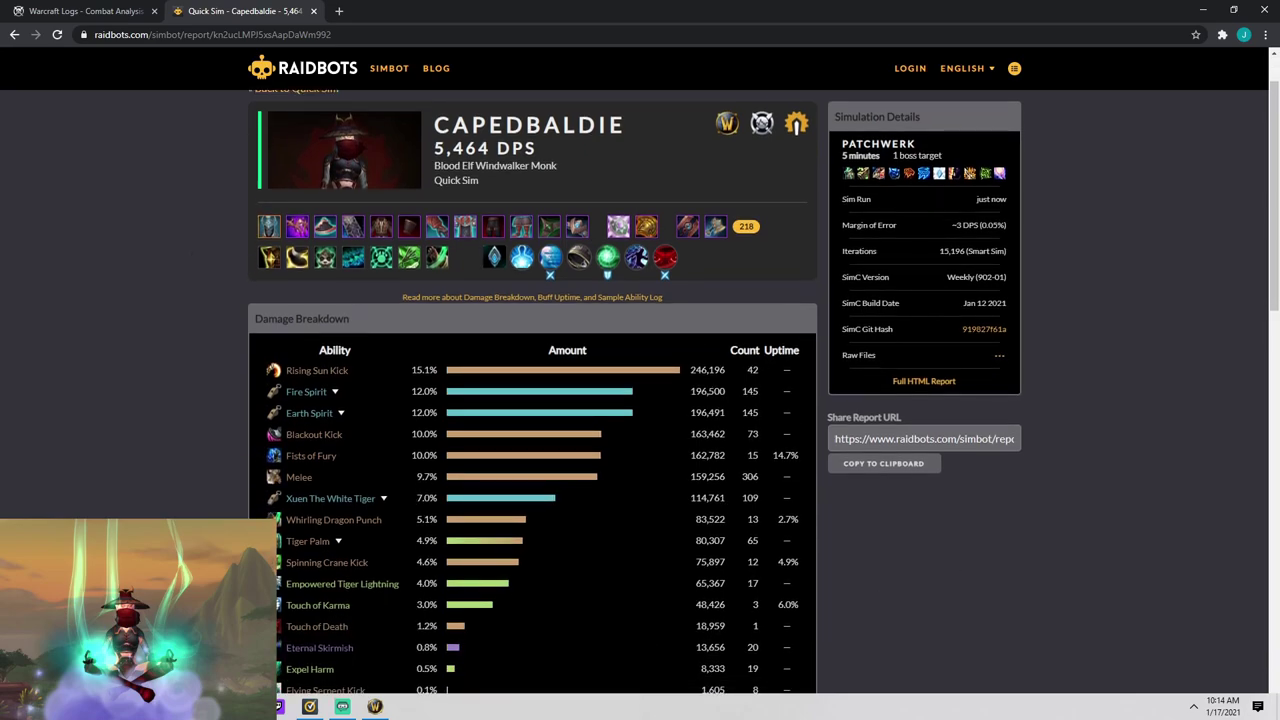
pyautogui.scroll(1, 240, 442)
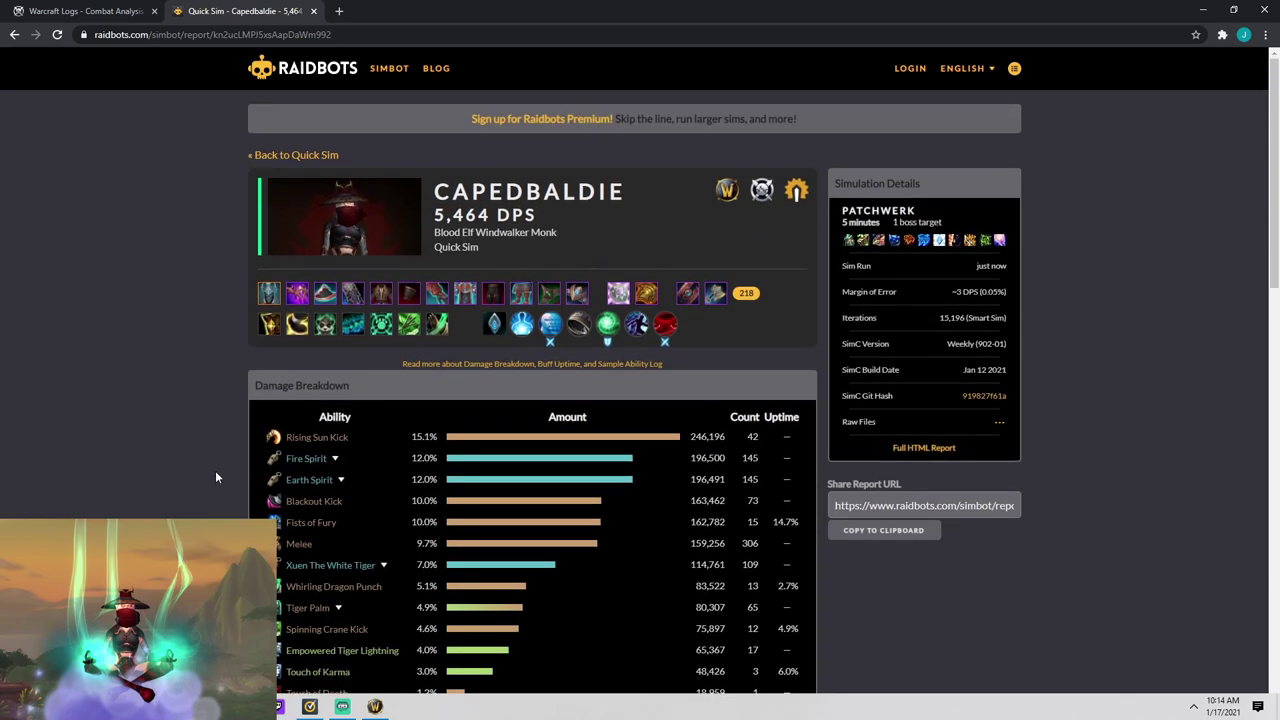
pyautogui.scroll(-2, 215, 477)
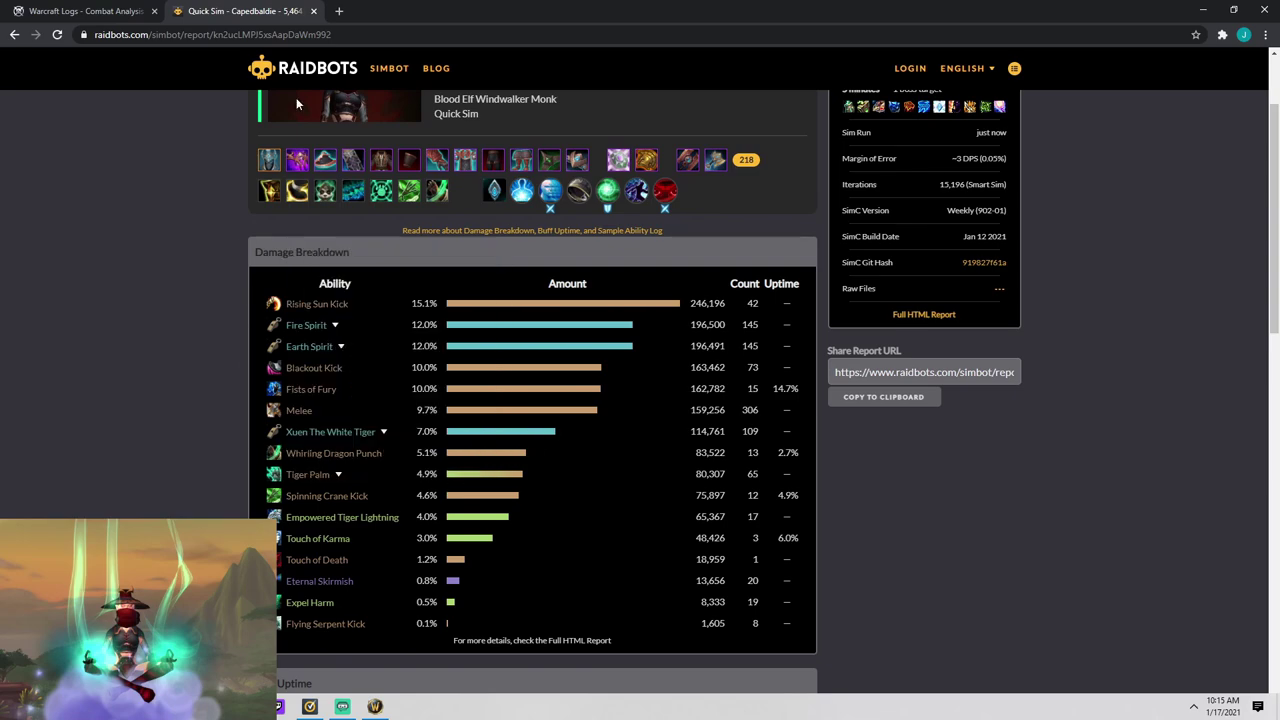
pyautogui.scroll(1, 144, 174)
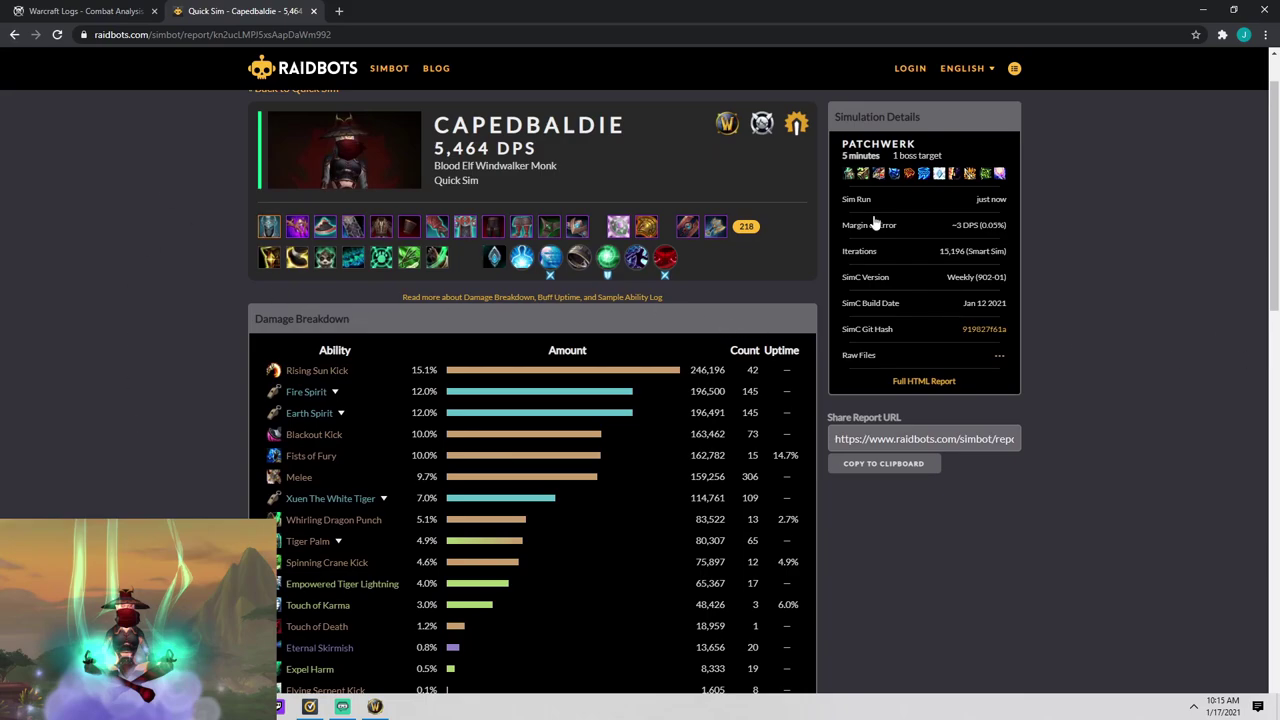
pyautogui.scroll(-1, 96, 309)
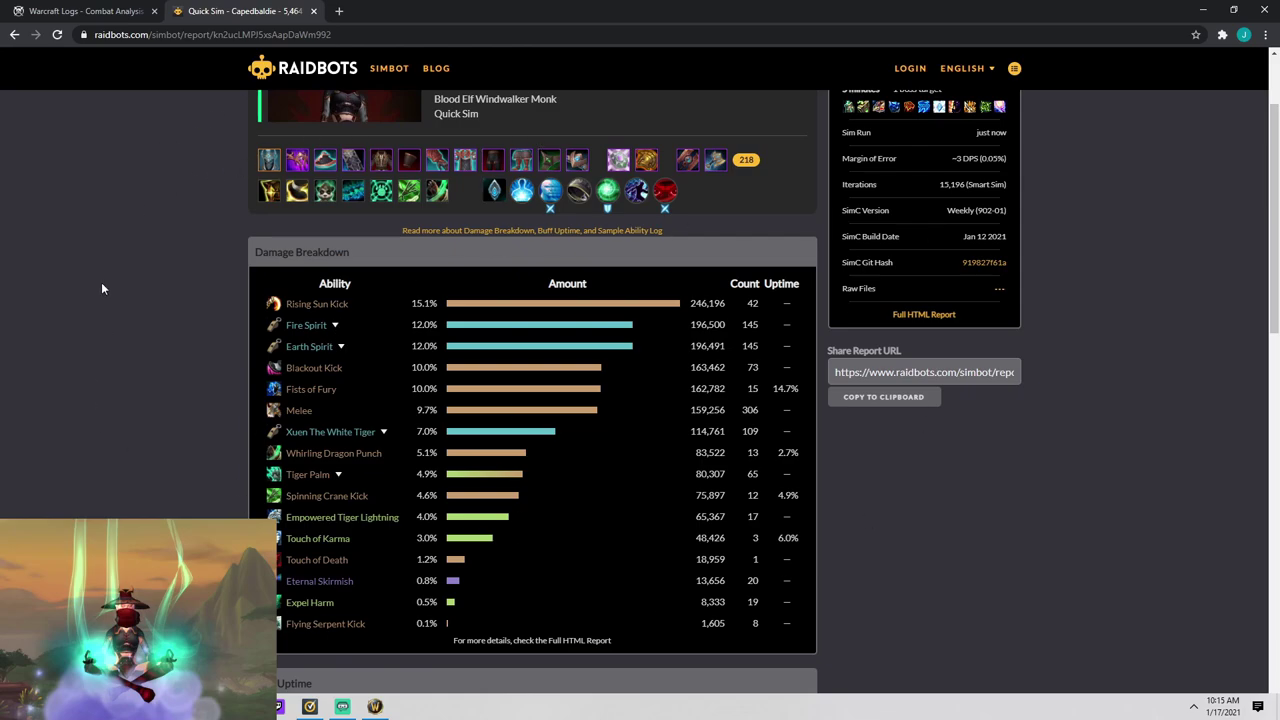
pyautogui.scroll(2, 126, 326)
pyautogui.scroll(-2, 131, 330)
pyautogui.scroll(1, 88, 459)
pyautogui.scroll(1, 97, 463)
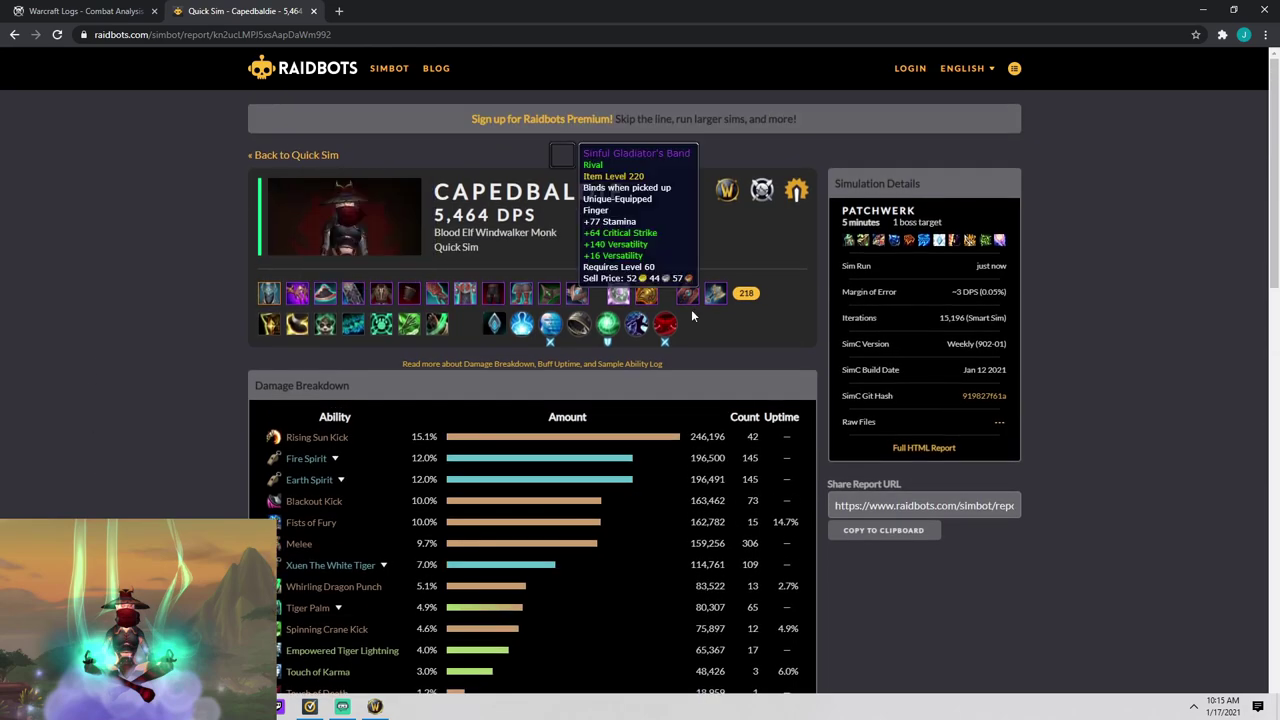
pyautogui.scroll(-2, 101, 458)
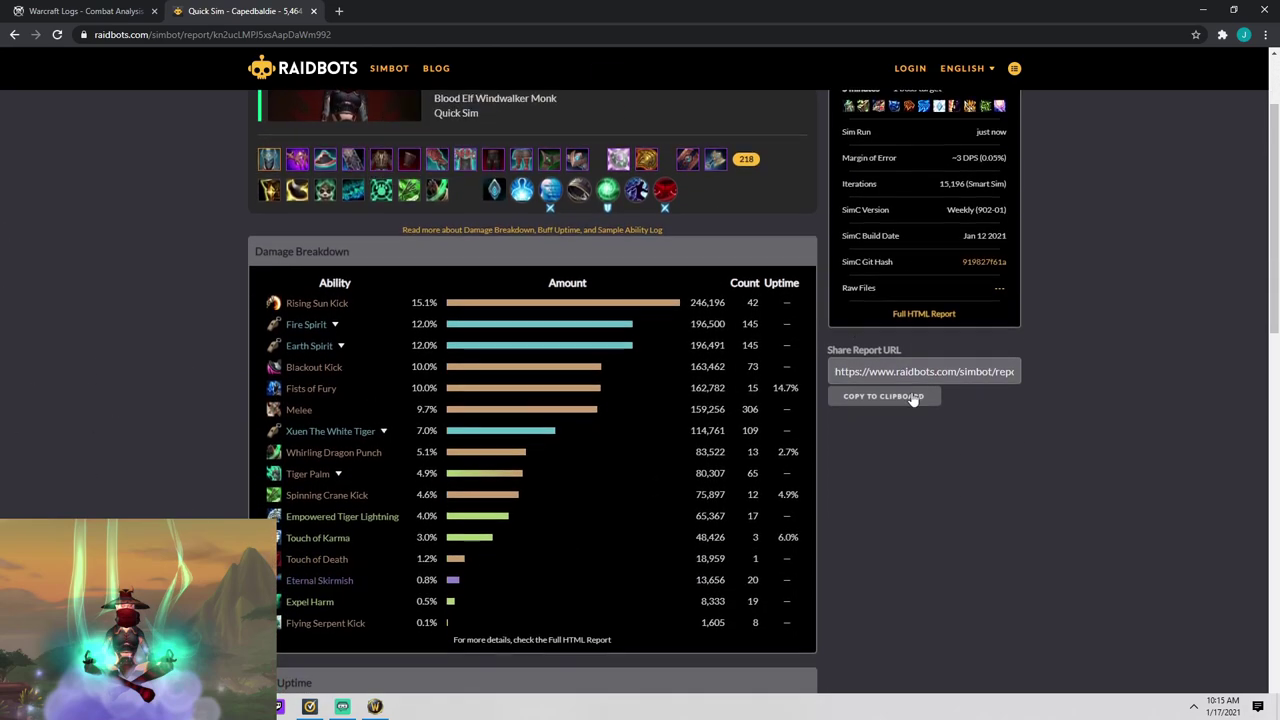
# Step: Review the report's constant buffs and the uptime and count of each buff
pyautogui.scroll(-2, 1023, 382)
pyautogui.scroll(-5, 935, 445)
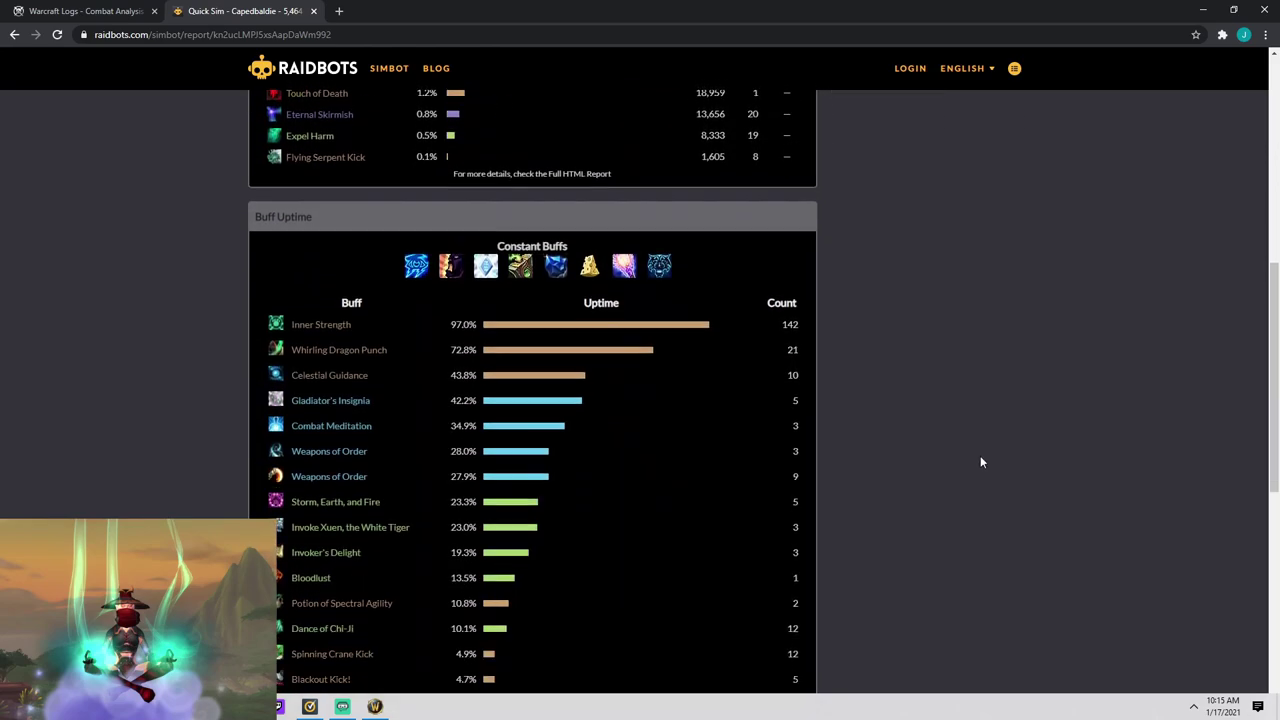
pyautogui.scroll(-6, 1024, 435)
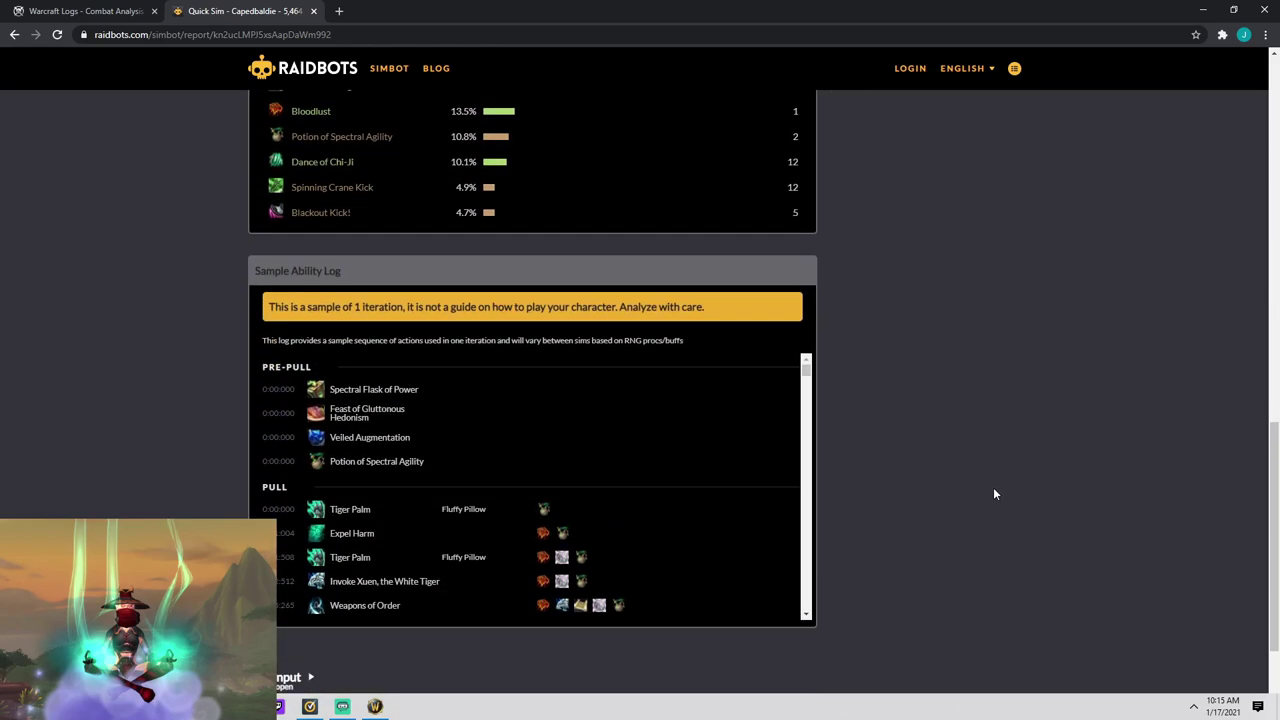
pyautogui.scroll(5, 212, 330)
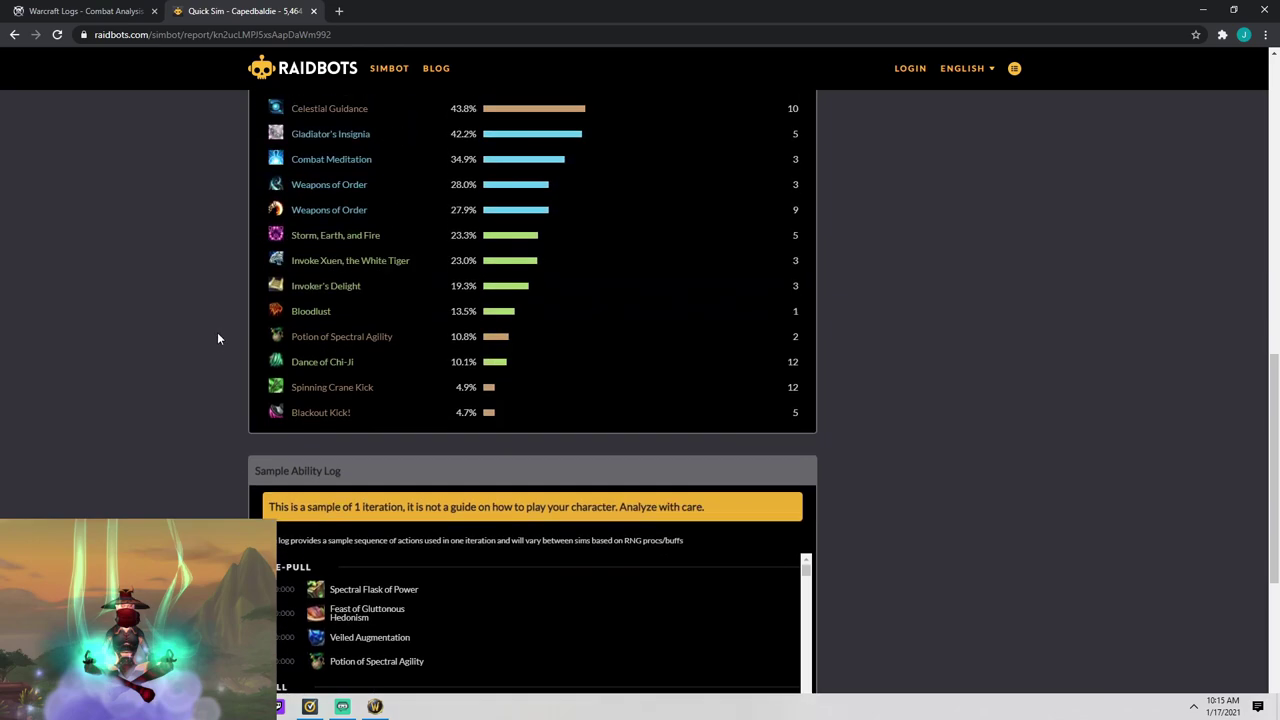
# Step: Read the Sample Ability Log from the pre-pull consumables through the opening ability sequence and its active buffs
pyautogui.scroll(-5, 210, 380)
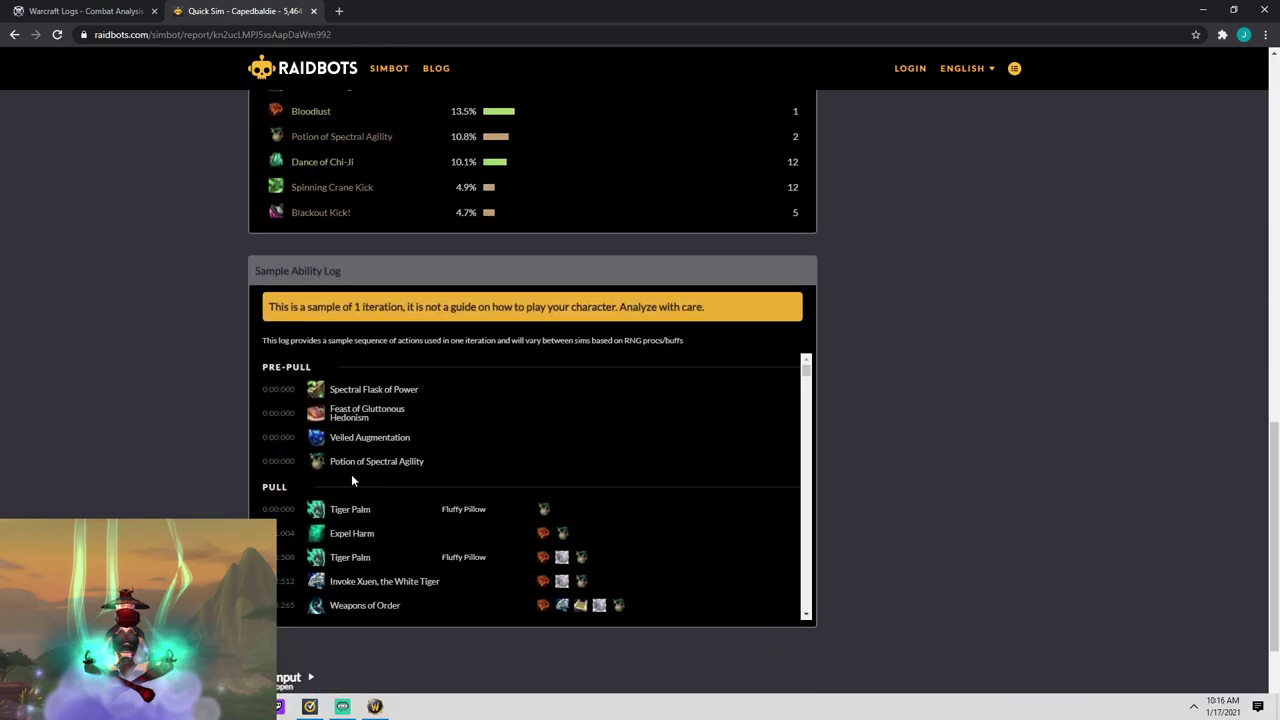
pyautogui.scroll(-1, 408, 509)
pyautogui.scroll(1, 477, 468)
pyautogui.scroll(-2, 198, 471)
pyautogui.scroll(-2, 393, 398)
pyautogui.scroll(-1, 393, 398)
pyautogui.scroll(2, 393, 398)
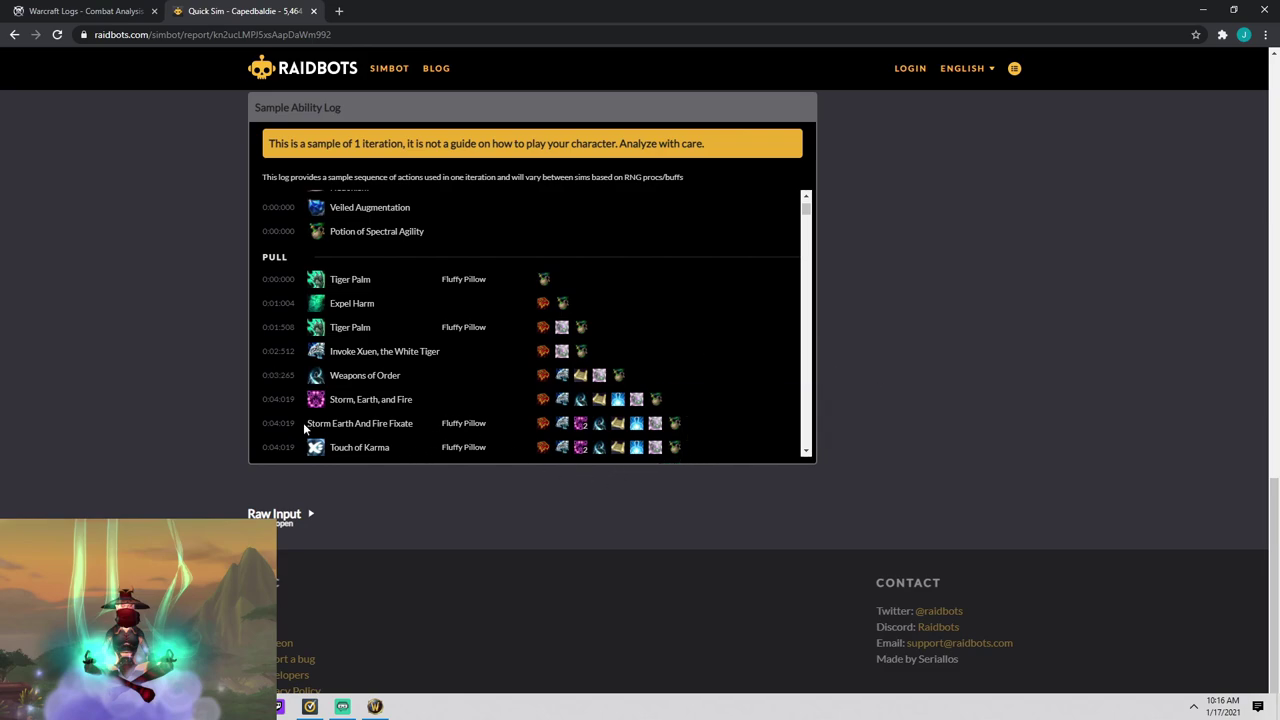
pyautogui.scroll(-2, 600, 330)
pyautogui.scroll(-1, 700, 320)
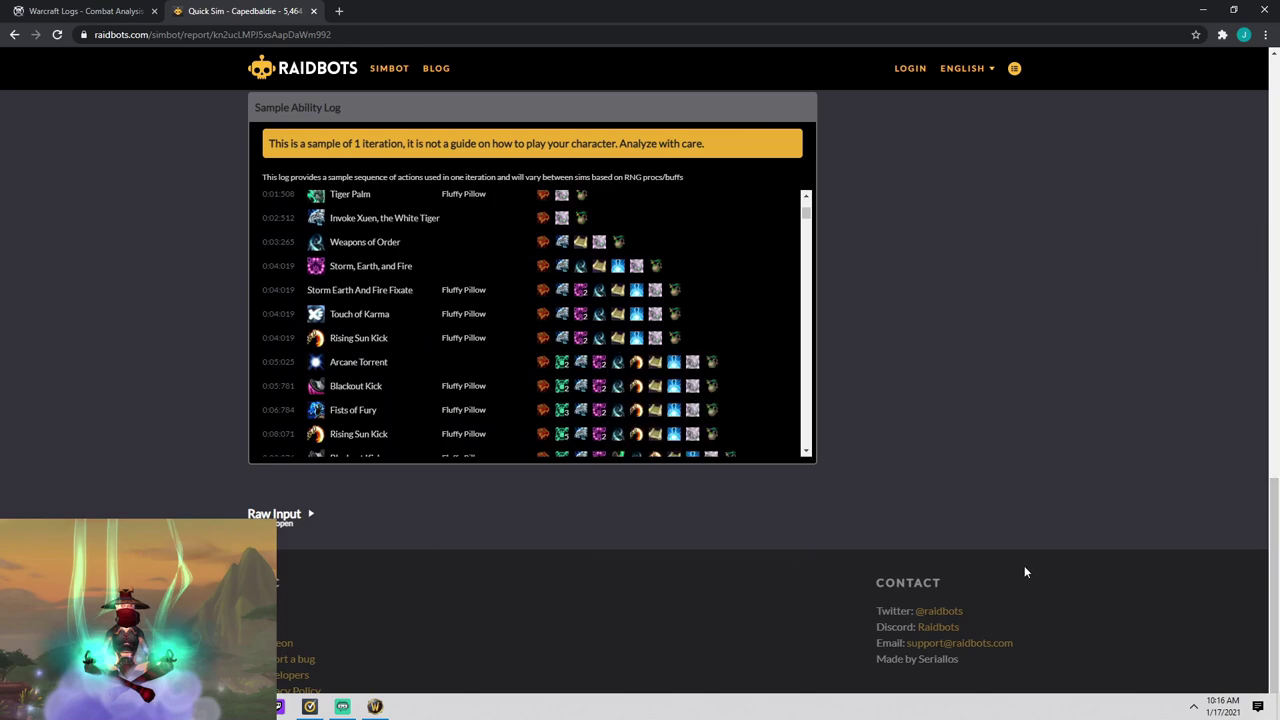
pyautogui.scroll(2, 1047, 549)
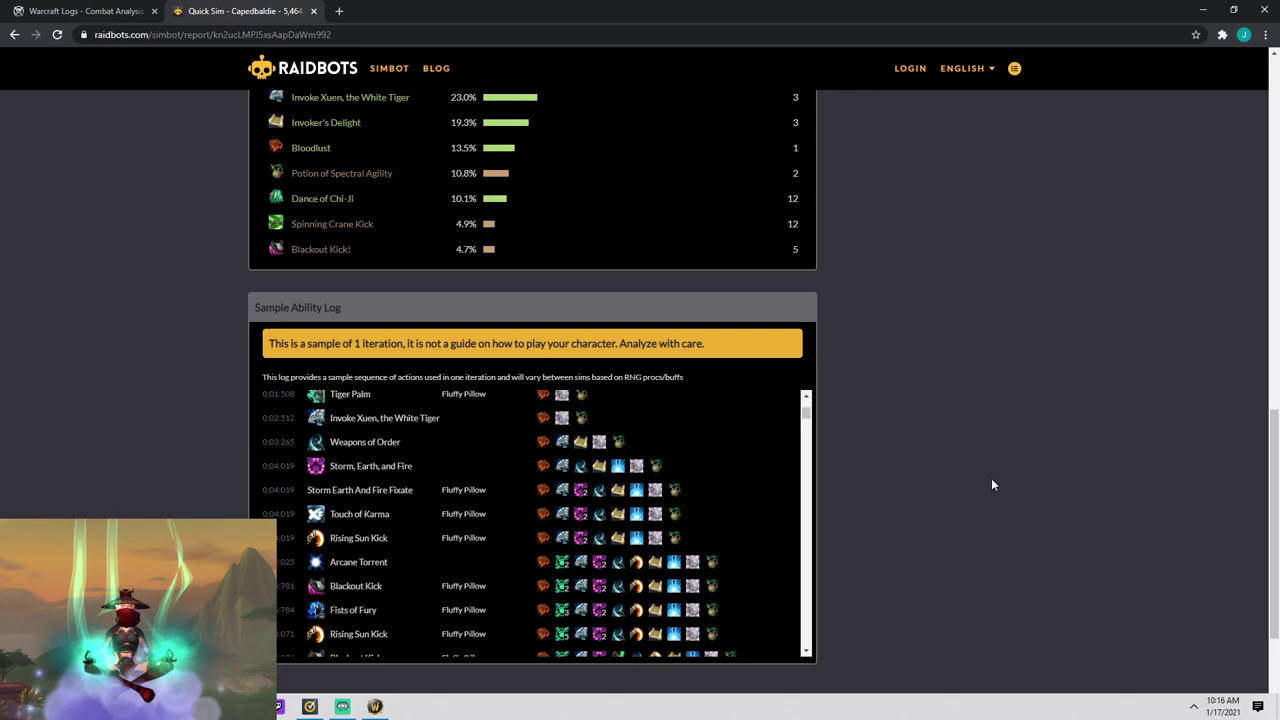
# Step: Re-examine the Quick Sim report's Sample Ability Log, comparing its opening sequence with the buff uptimes and damage breakdown
pyautogui.scroll(1, 997, 374)
pyautogui.scroll(-1, 997, 374)
pyautogui.scroll(-3, 604, 415)
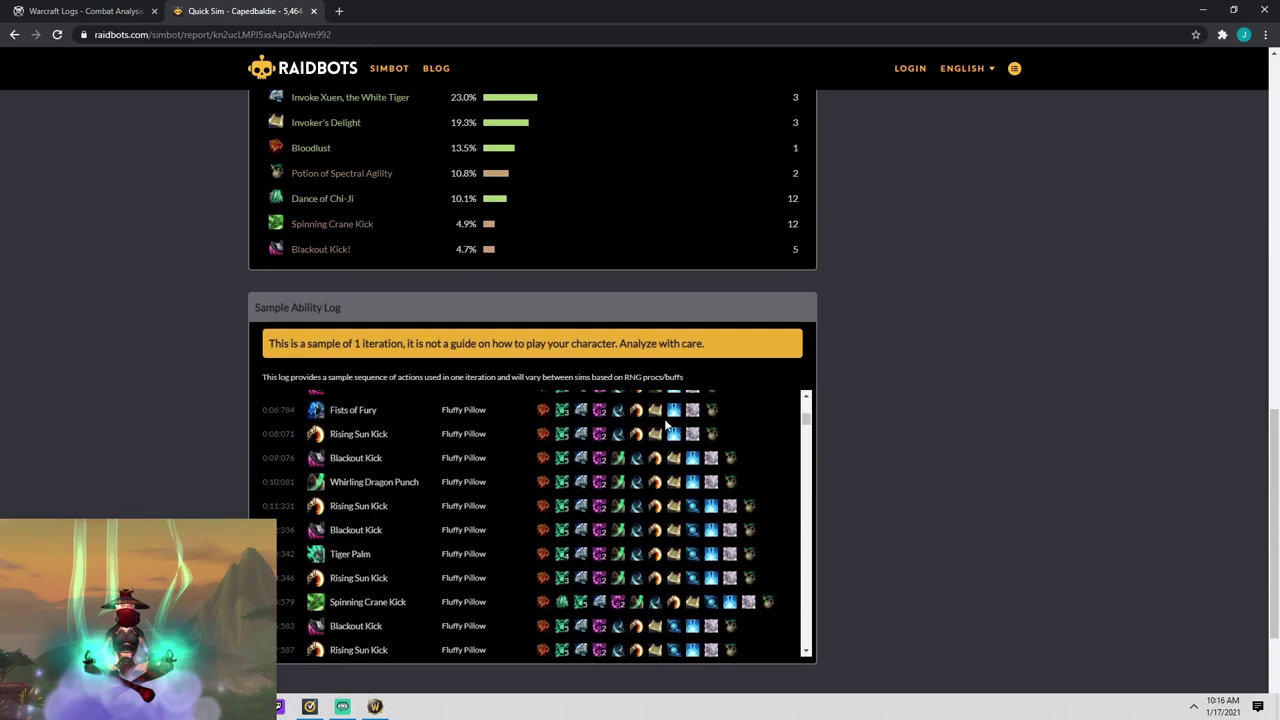
pyautogui.scroll(3, 1037, 560)
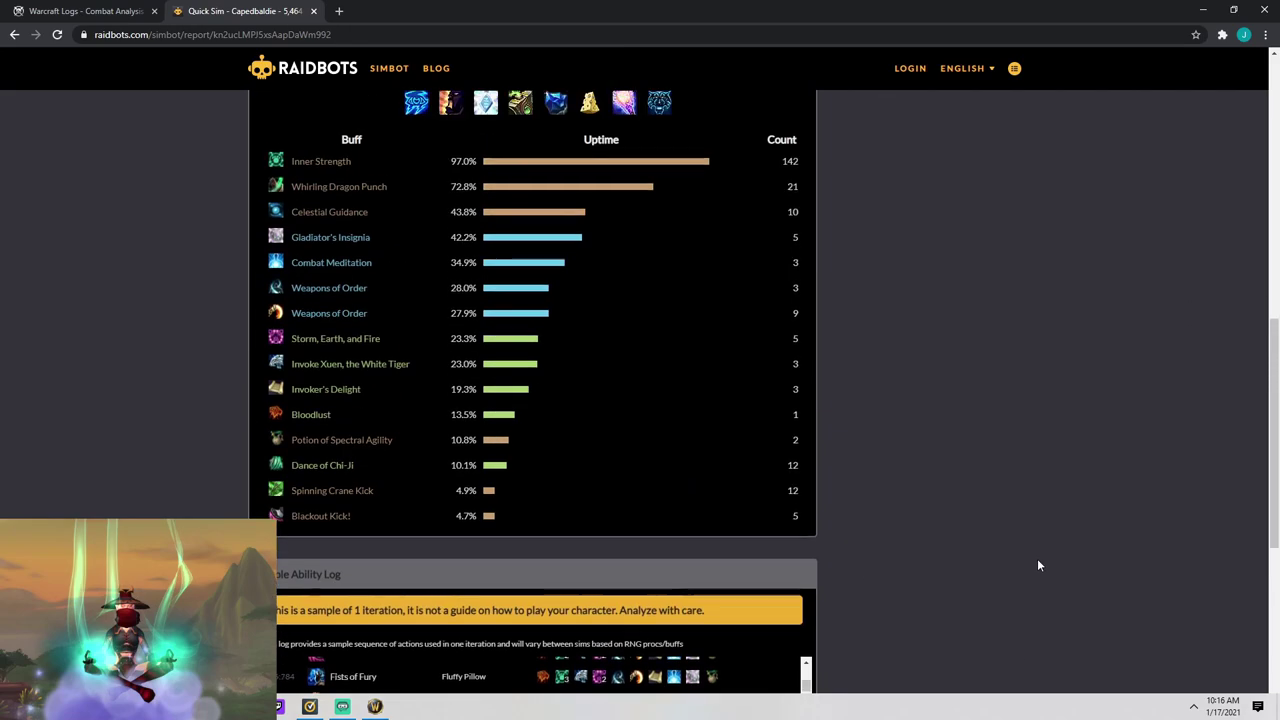
pyautogui.scroll(10, 1010, 556)
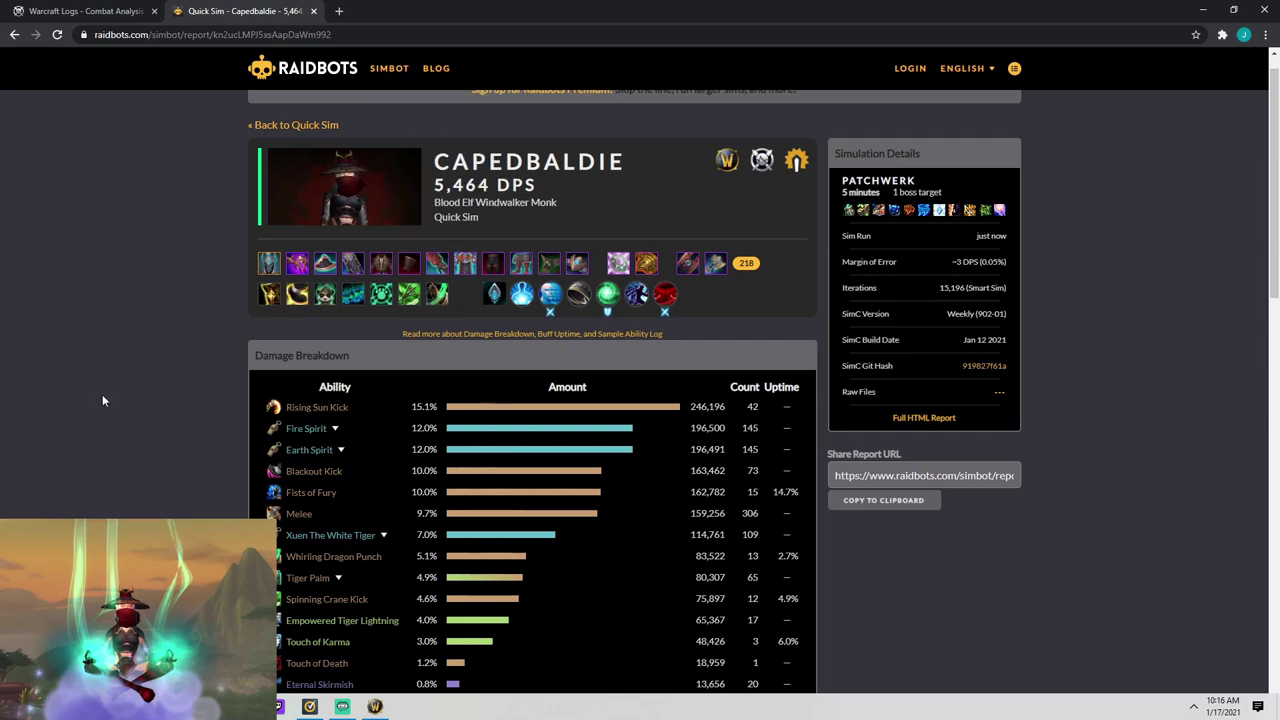
pyautogui.scroll(-3, 62, 410)
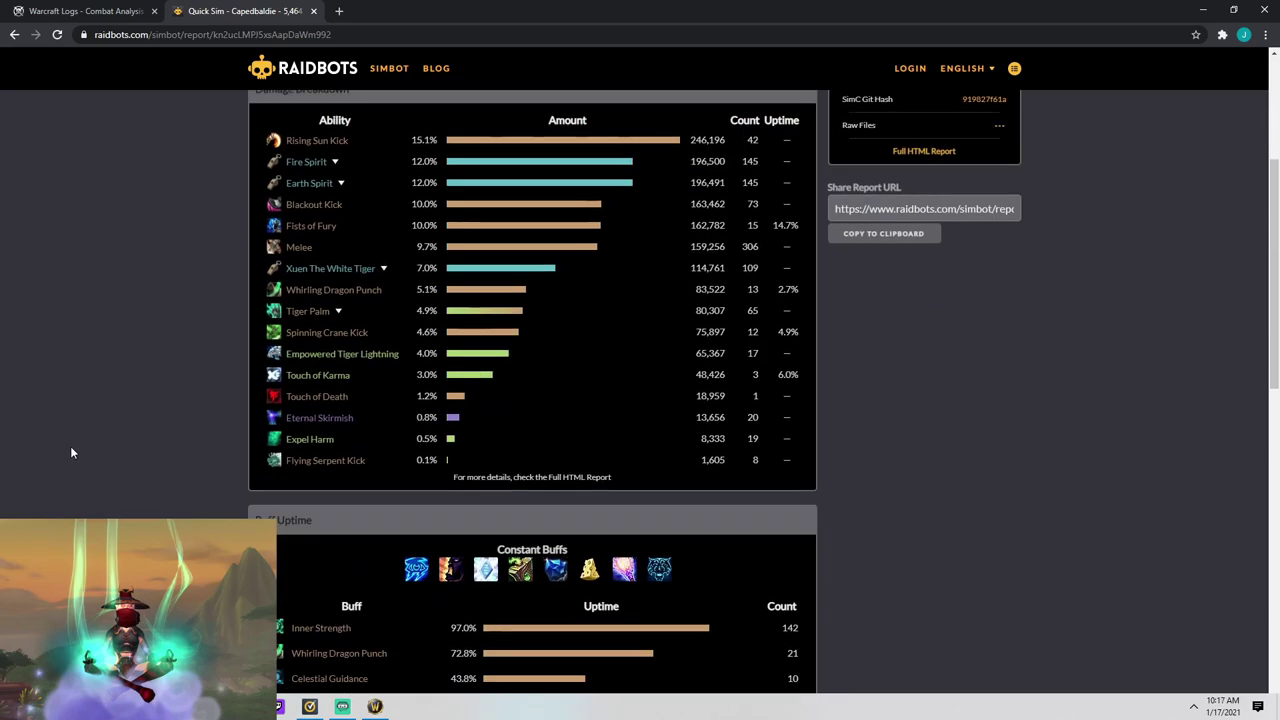
pyautogui.scroll(-8, 71, 453)
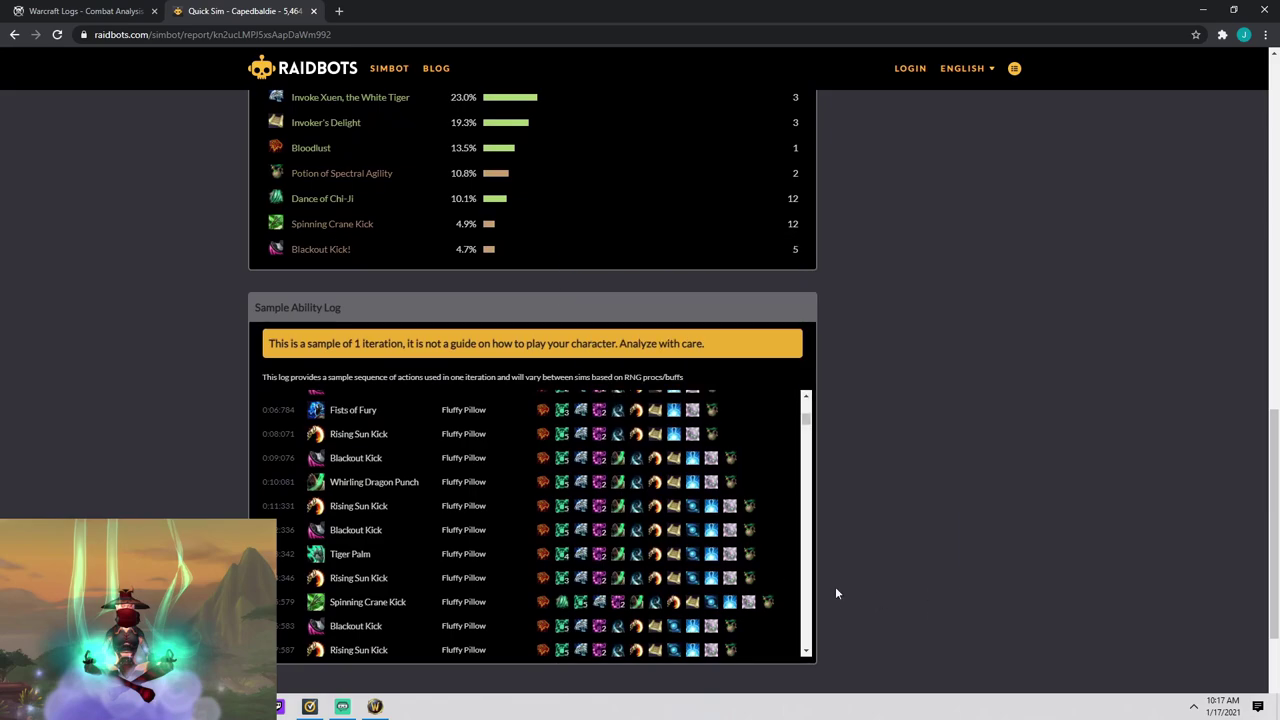
pyautogui.scroll(5, 722, 550)
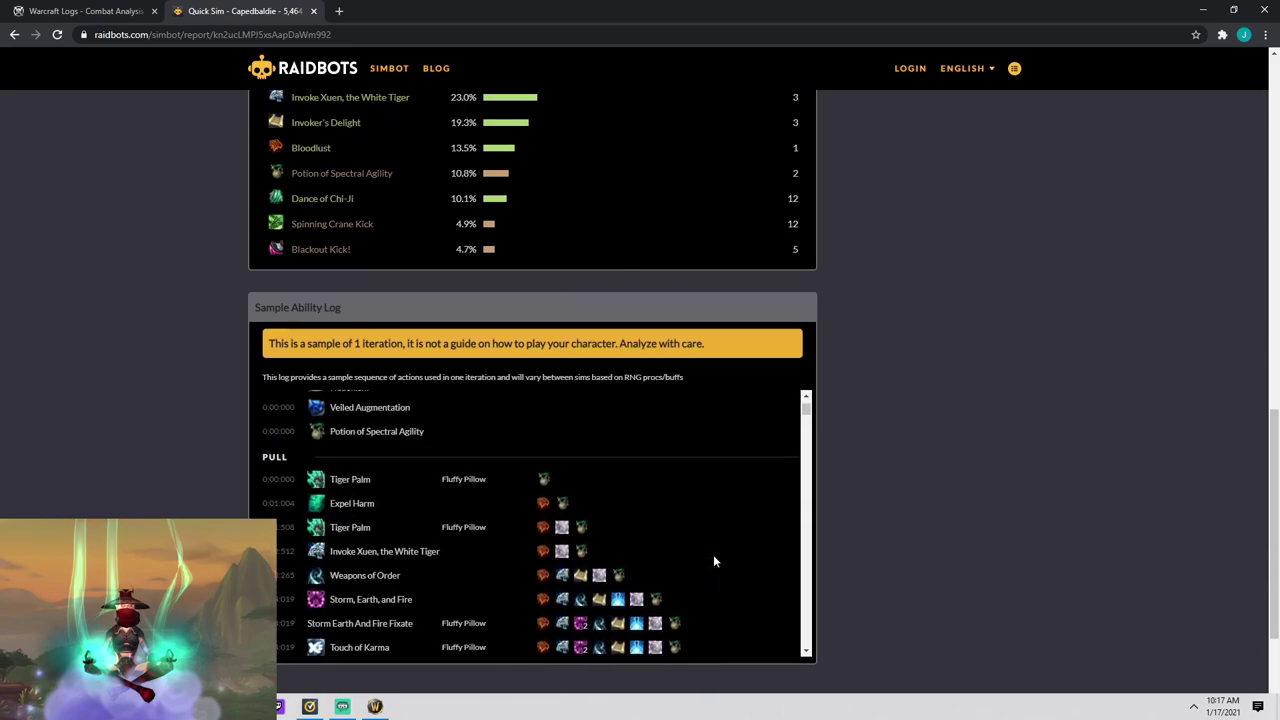
pyautogui.scroll(-3, 713, 561)
pyautogui.scroll(-5, 713, 562)
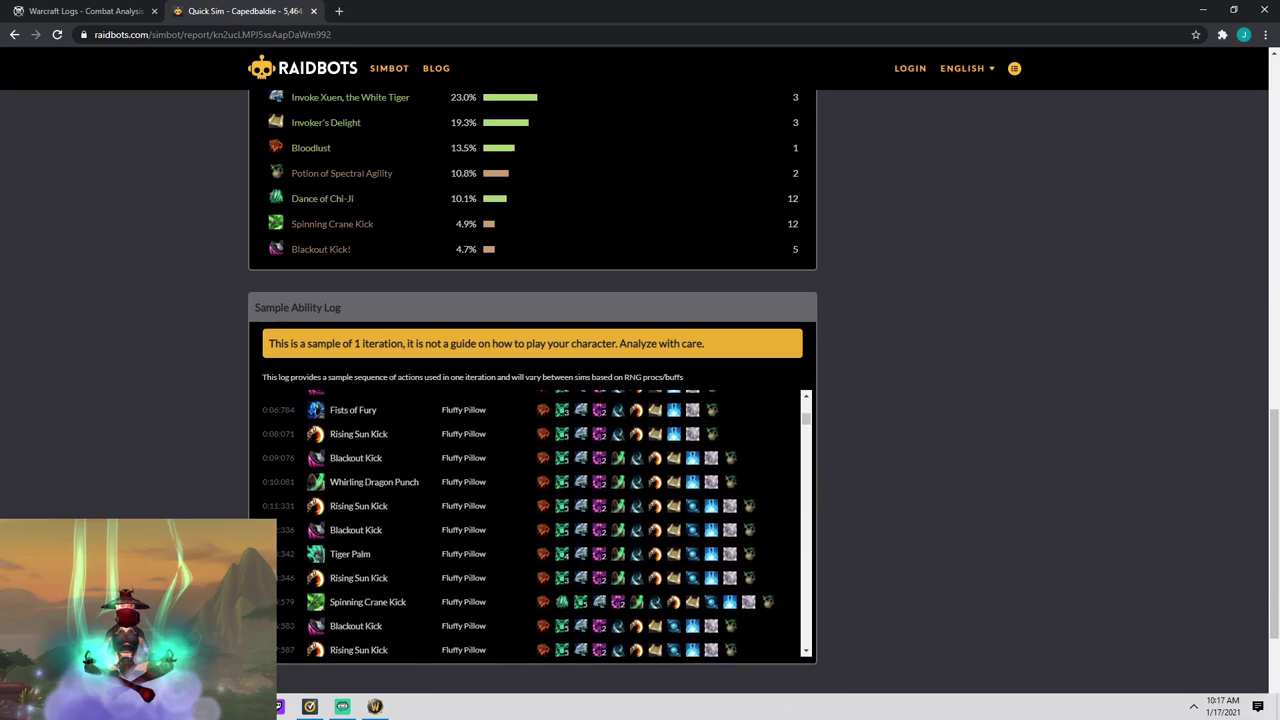
pyautogui.scroll(10, 660, 520)
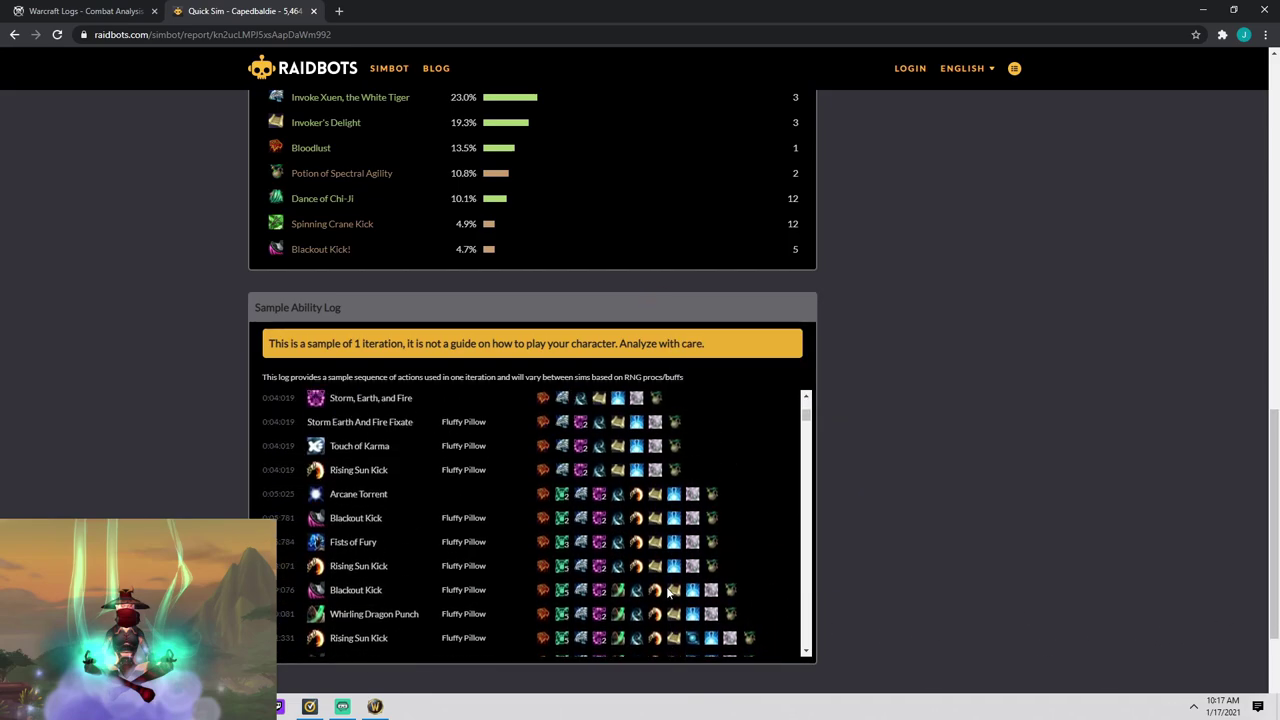
pyautogui.scroll(10, 994, 576)
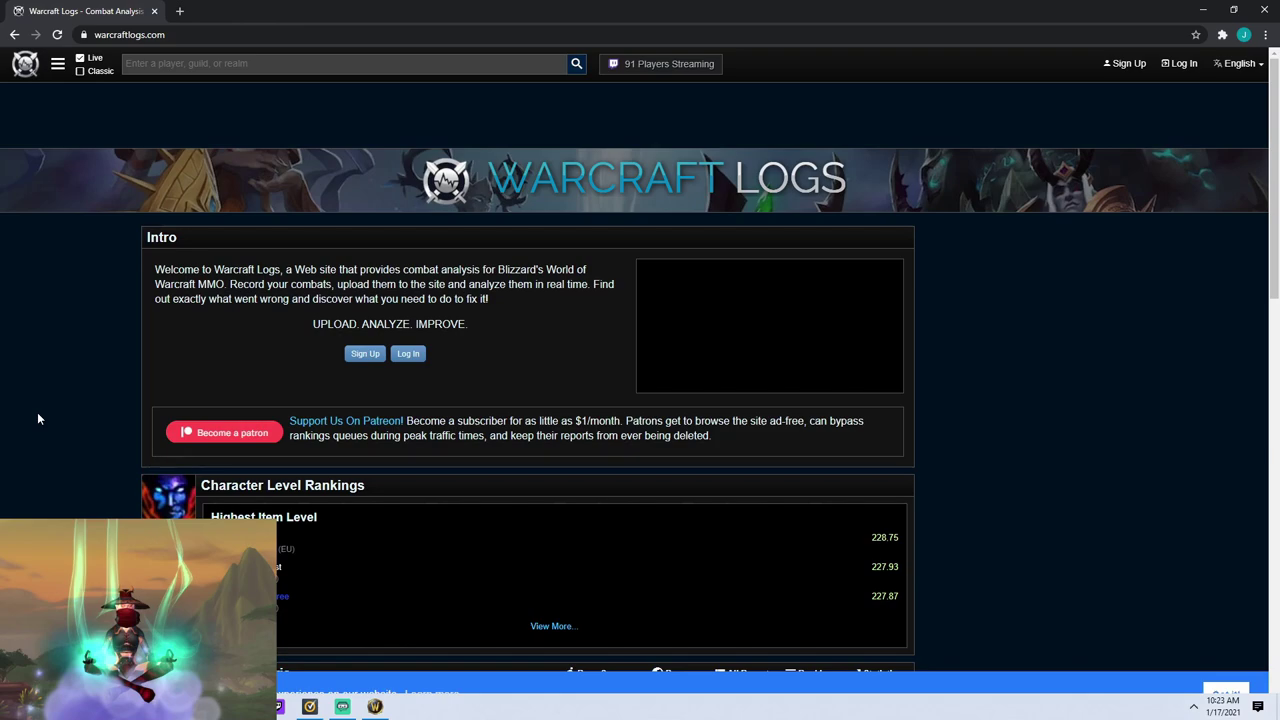
# Step: In Warcraft Logs, open the Castle Nathria rankings for Shriekwing and filter them to Windwalker Monks
pyautogui.click(57, 64)
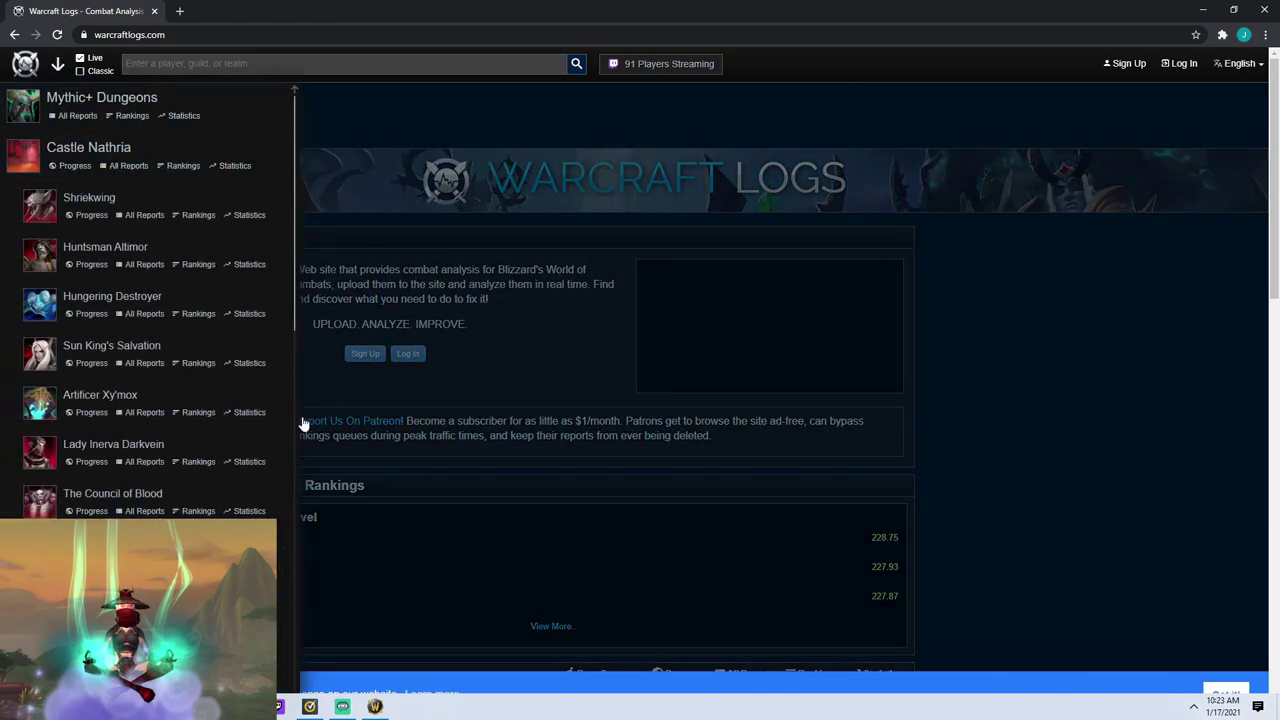
pyautogui.click(198, 216)
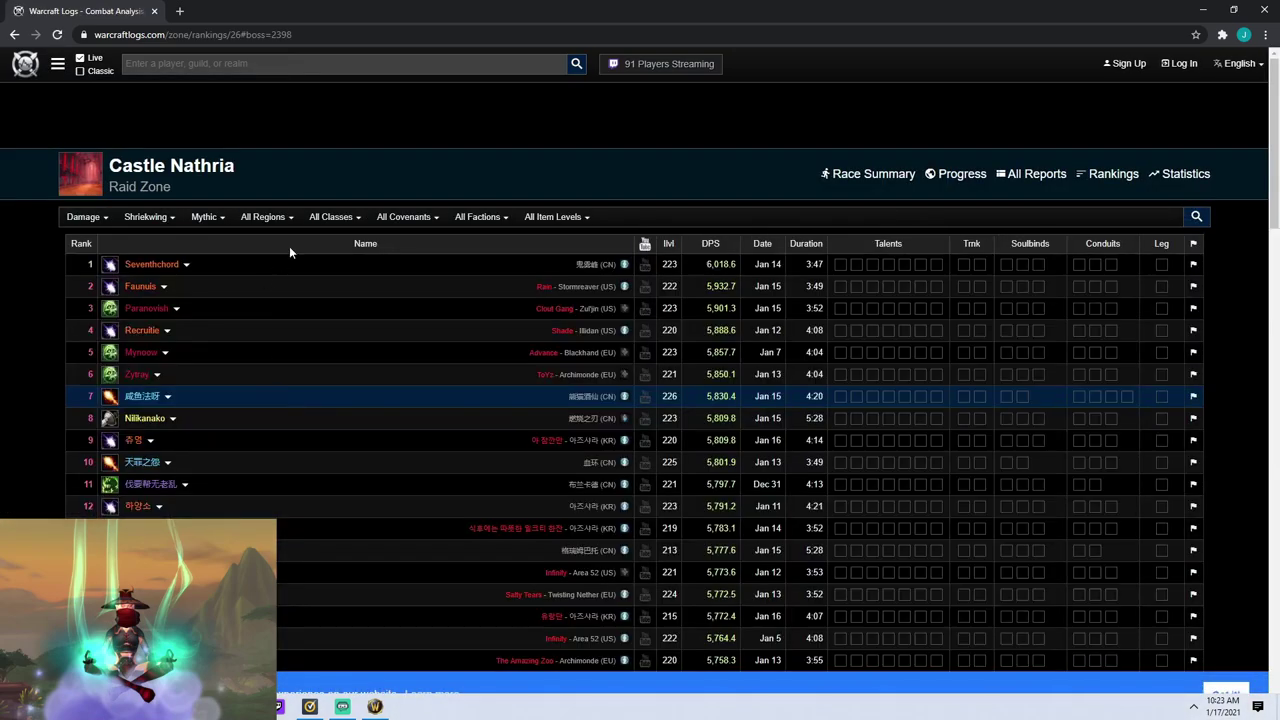
pyautogui.click(333, 216)
pyautogui.moveTo(340, 351)
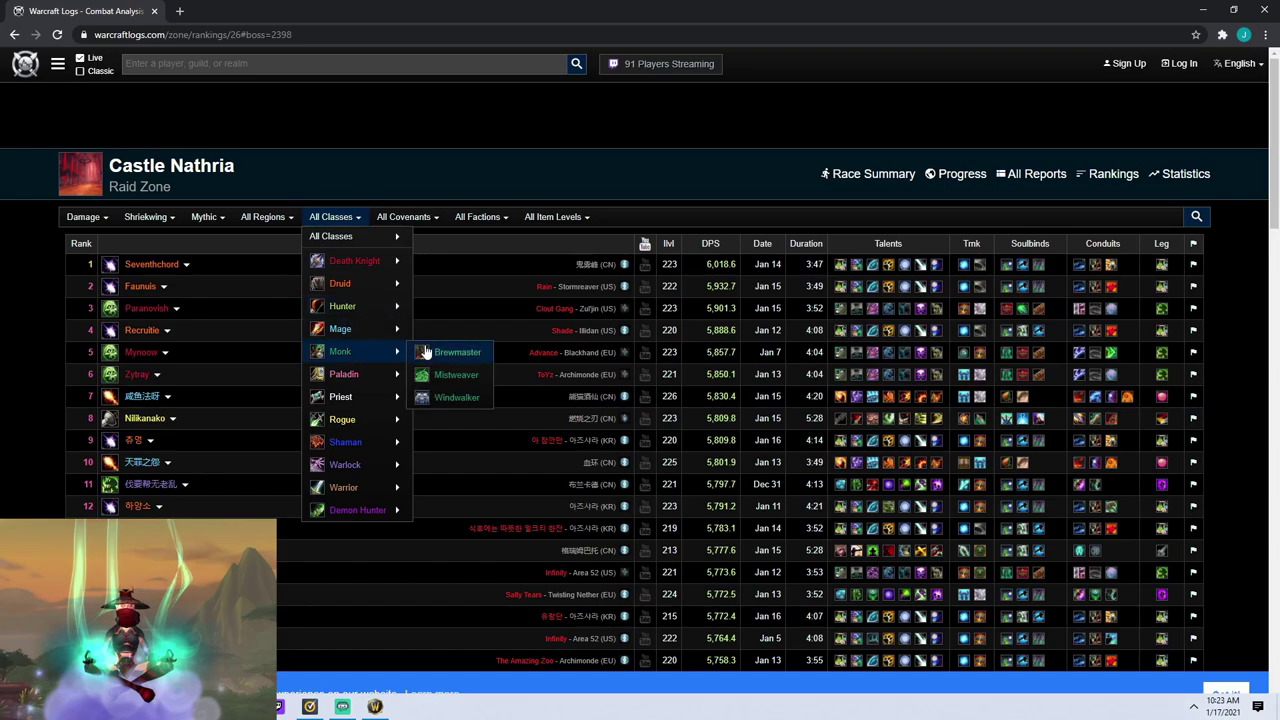
pyautogui.click(458, 398)
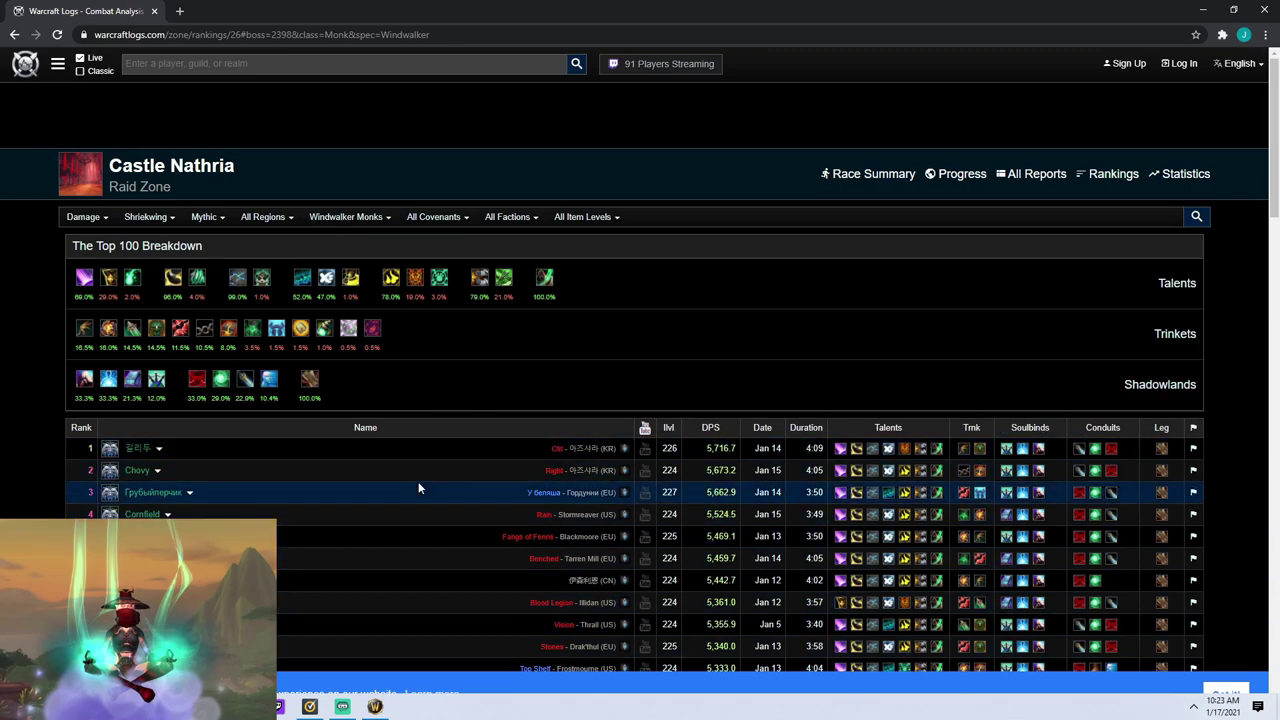
# Step: Open the eighth-ranked Windwalker's Shriekwing report from Blood Legion and check the Monk's parse percentage in the raid's damage table
pyautogui.scroll(-1, 418, 481)
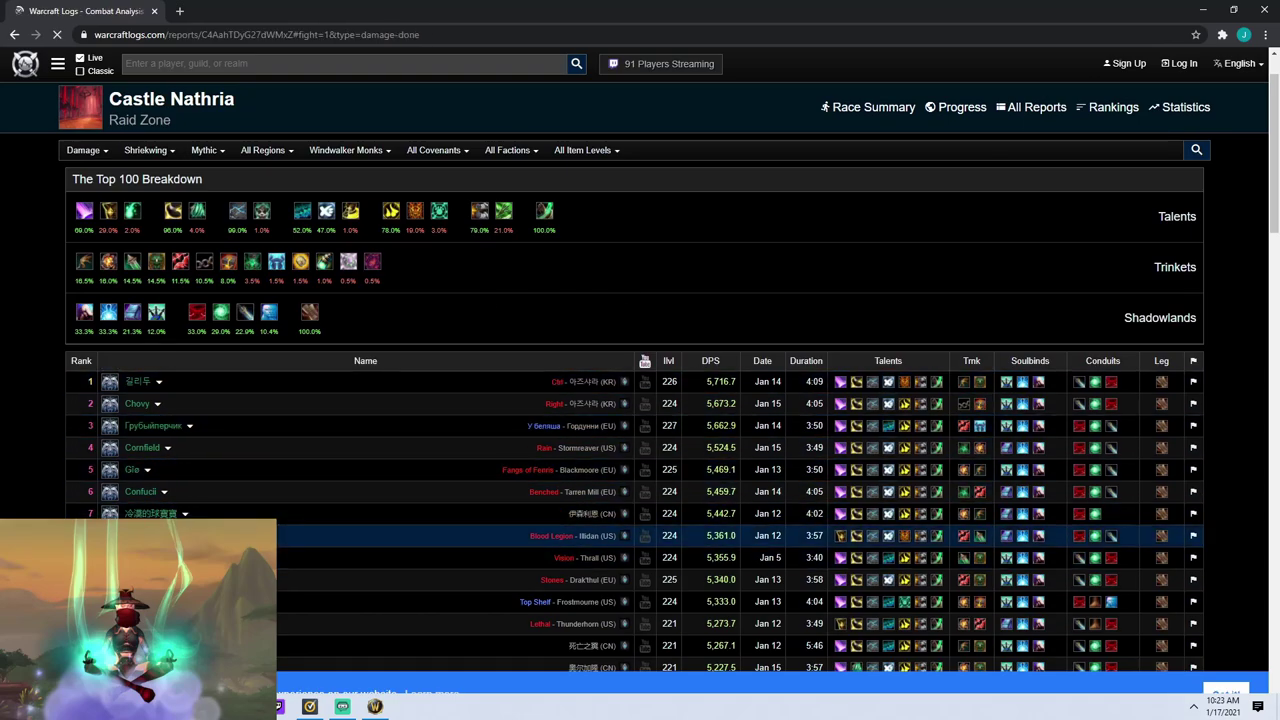
pyautogui.click(283, 535)
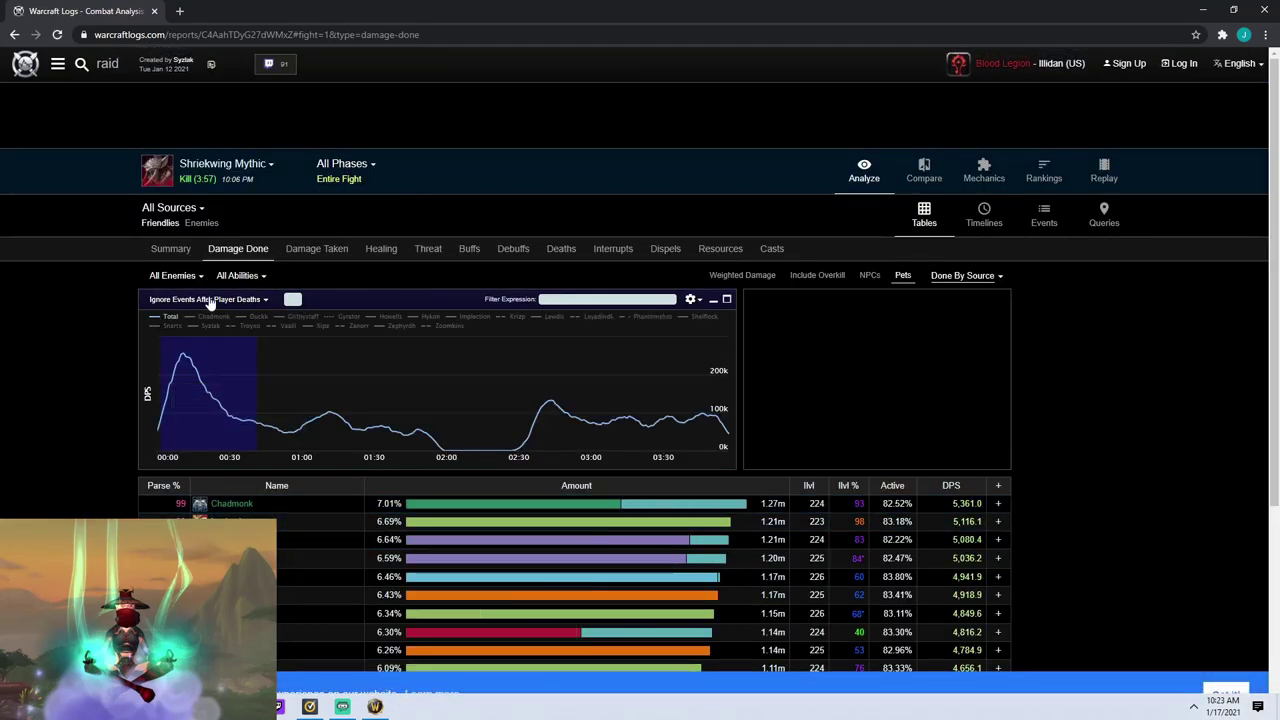
pyautogui.scroll(-2, 107, 446)
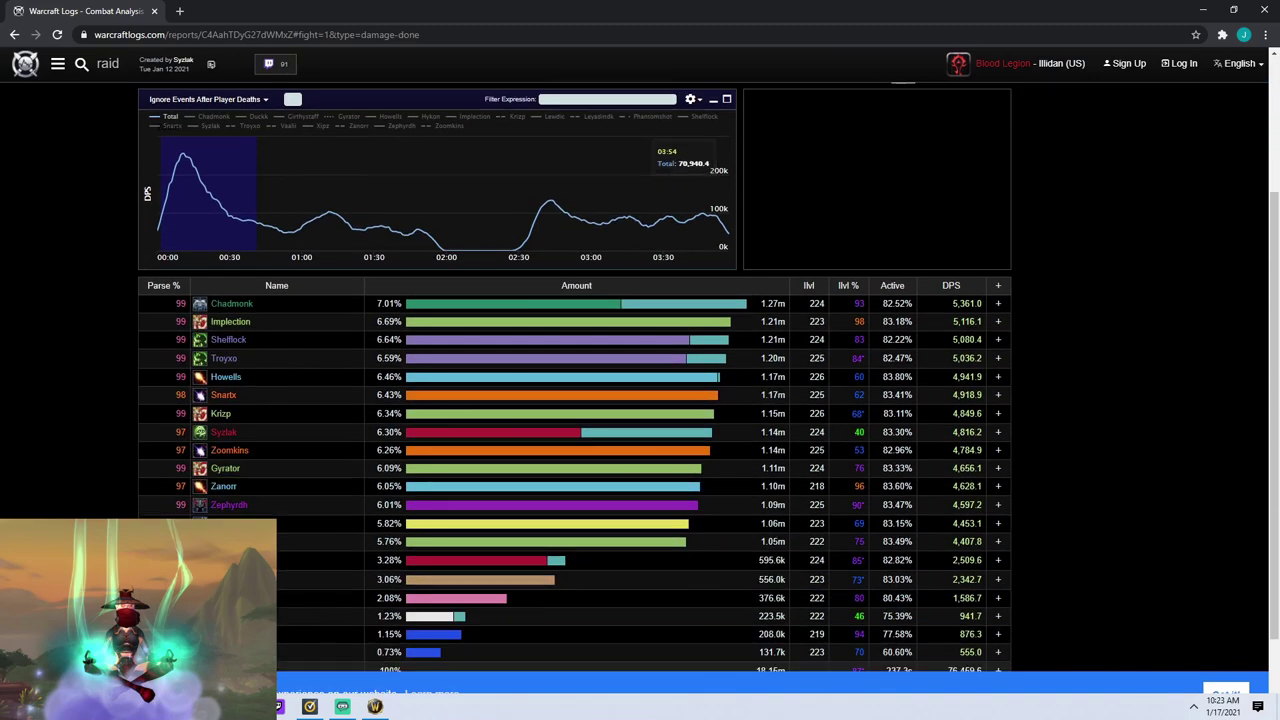
pyautogui.moveTo(168, 302)
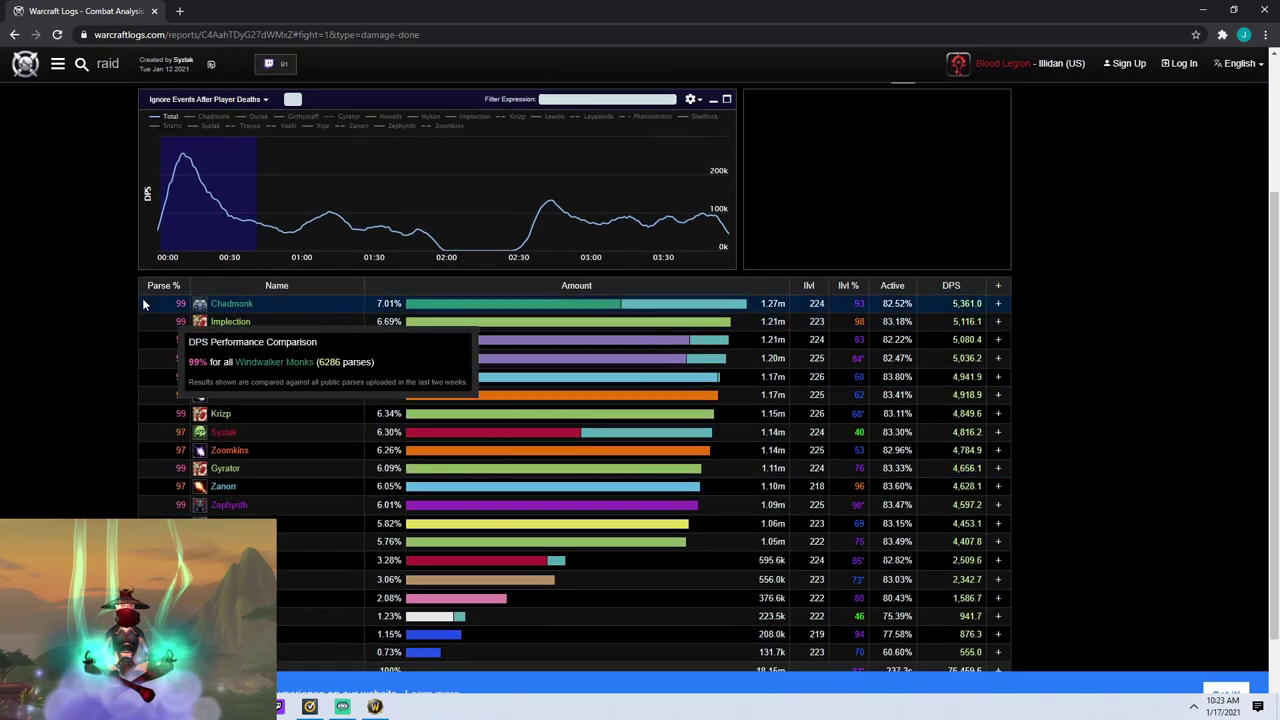
pyautogui.scroll(2, 86, 466)
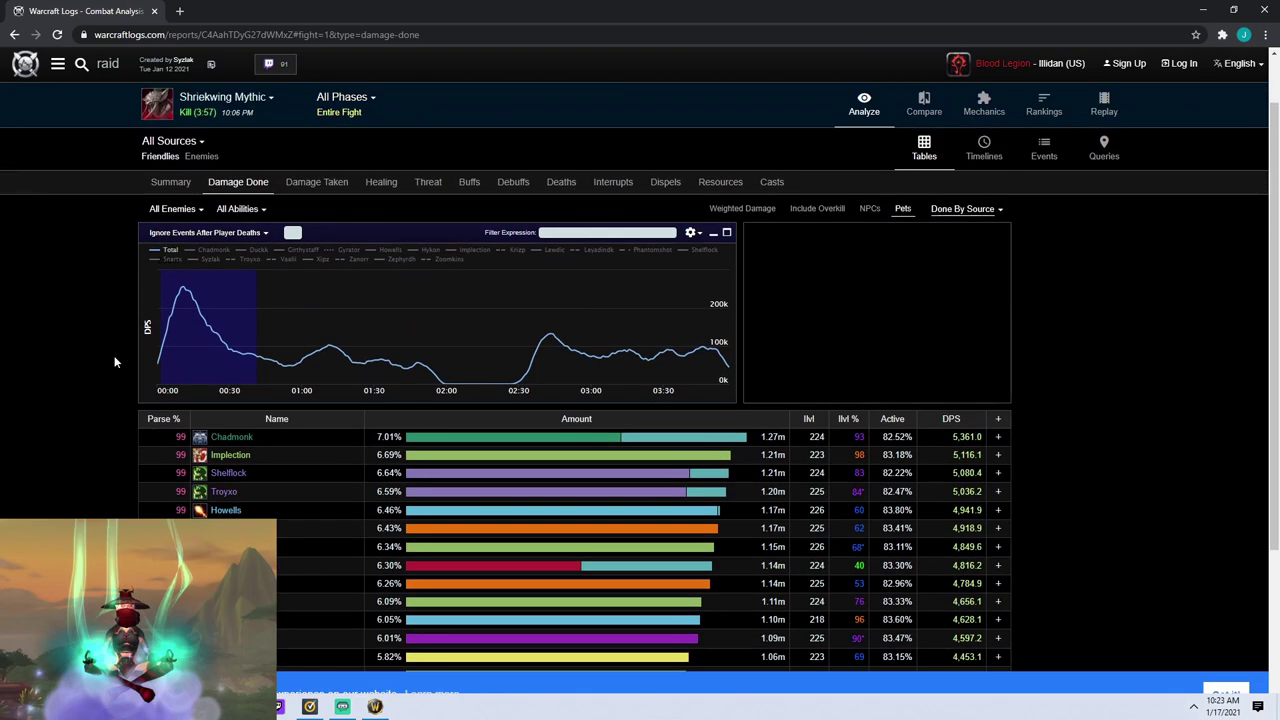
# Step: Open the Windwalker Monk's own Damage Done breakdown and examine the damage, casts and hits of each ability
pyautogui.click(240, 438)
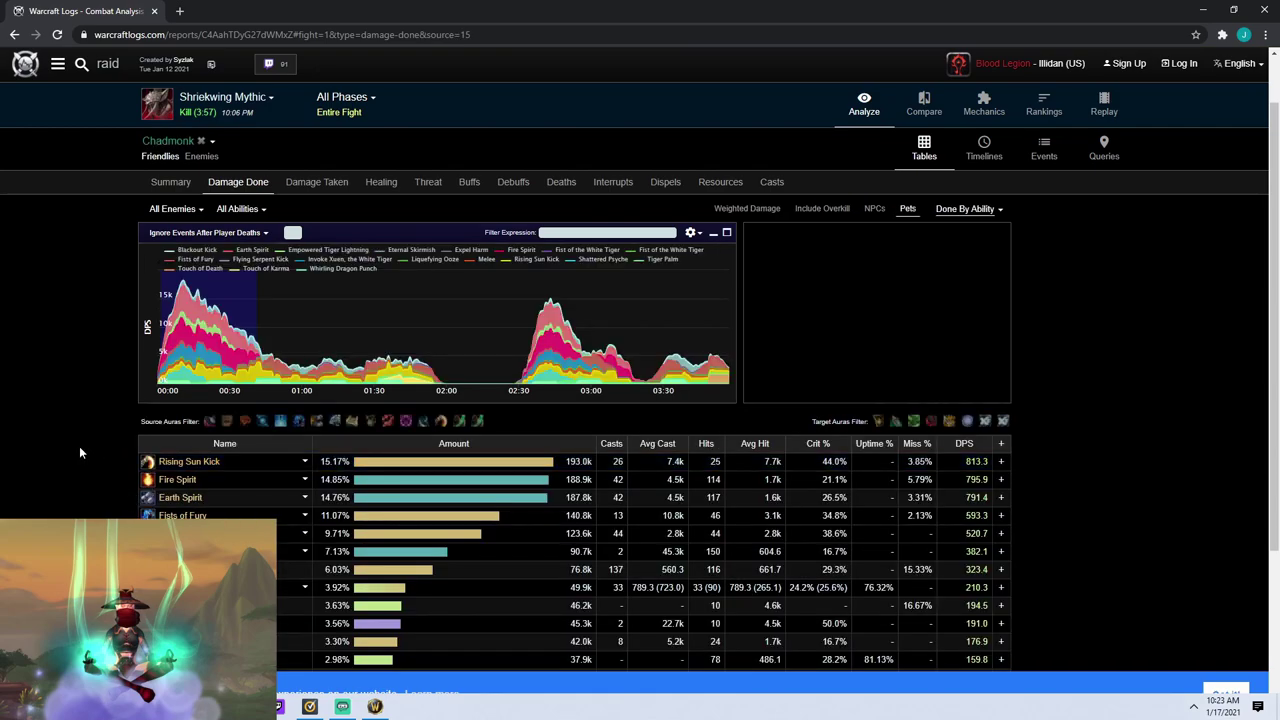
pyautogui.scroll(-1, 79, 446)
pyautogui.scroll(-2, 72, 426)
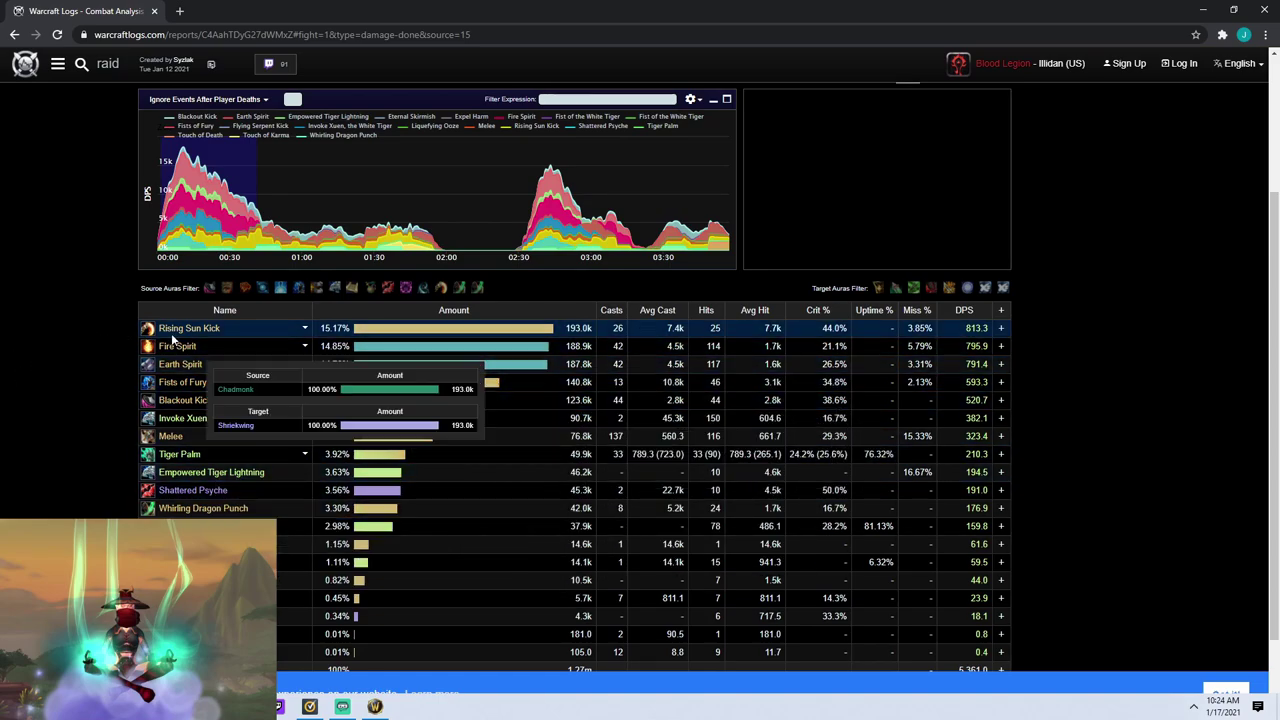
pyautogui.scroll(2, 70, 423)
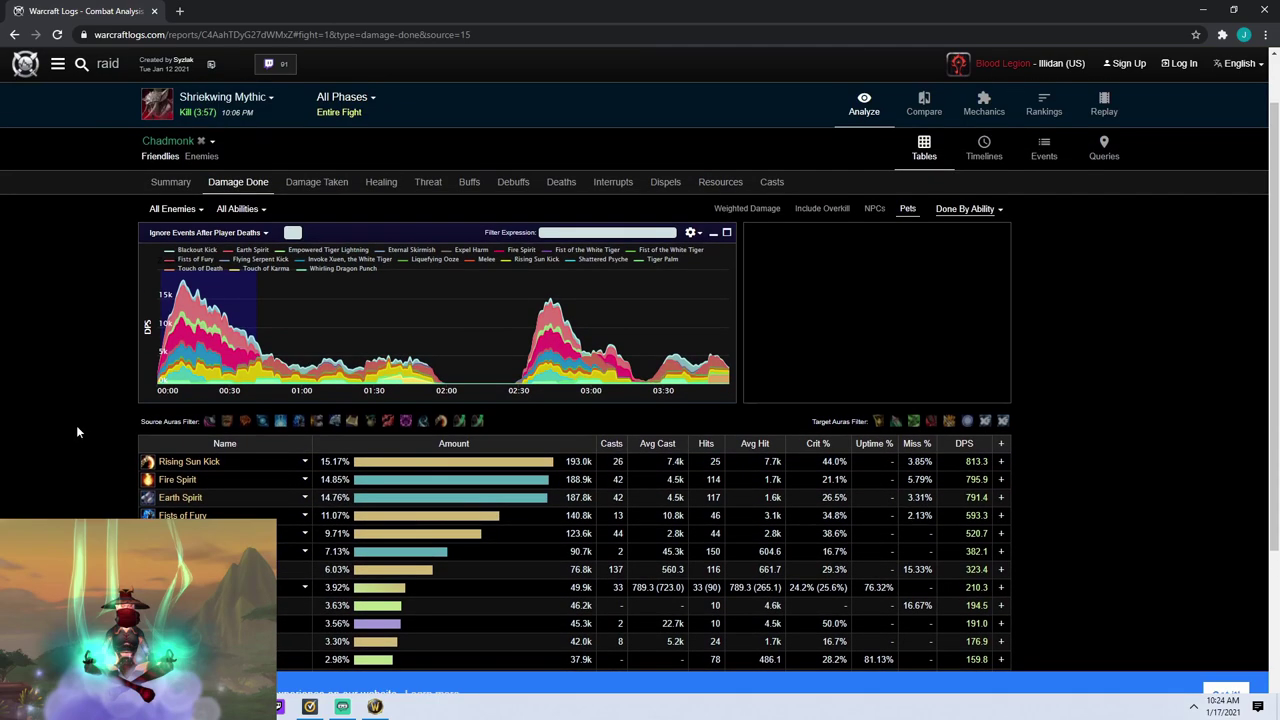
pyautogui.scroll(1, 77, 432)
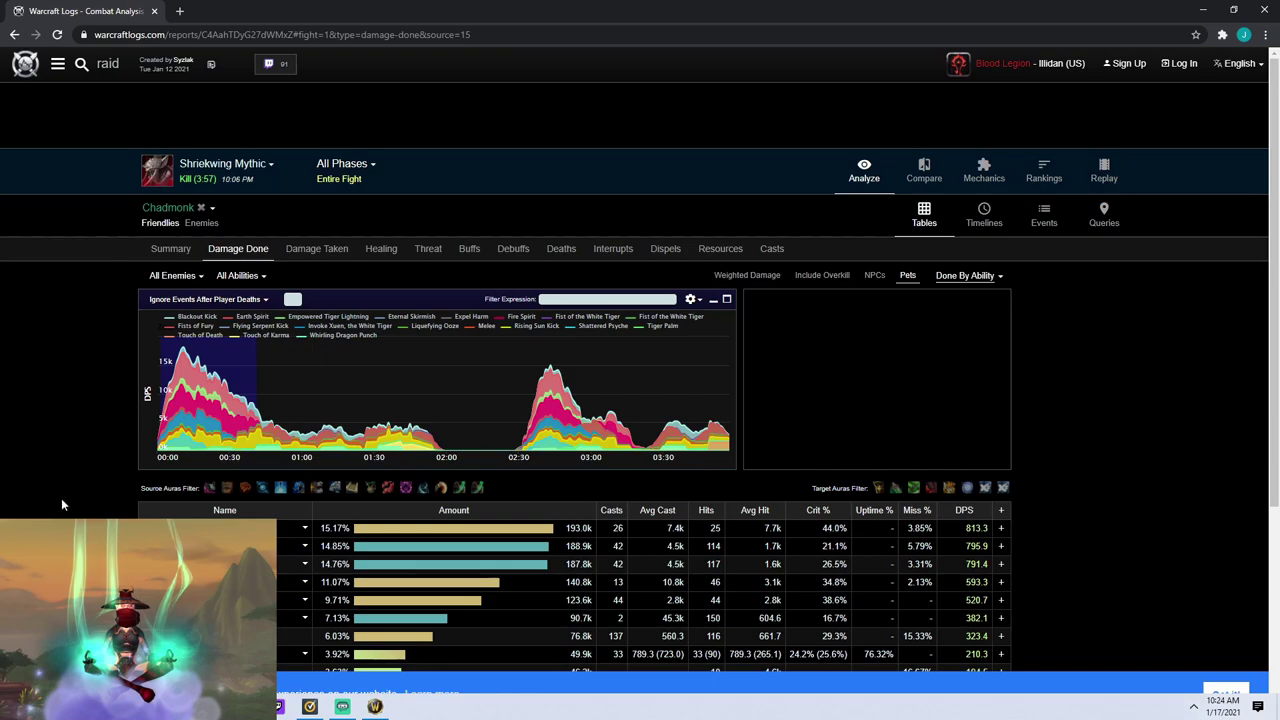
pyautogui.scroll(-2, 61, 498)
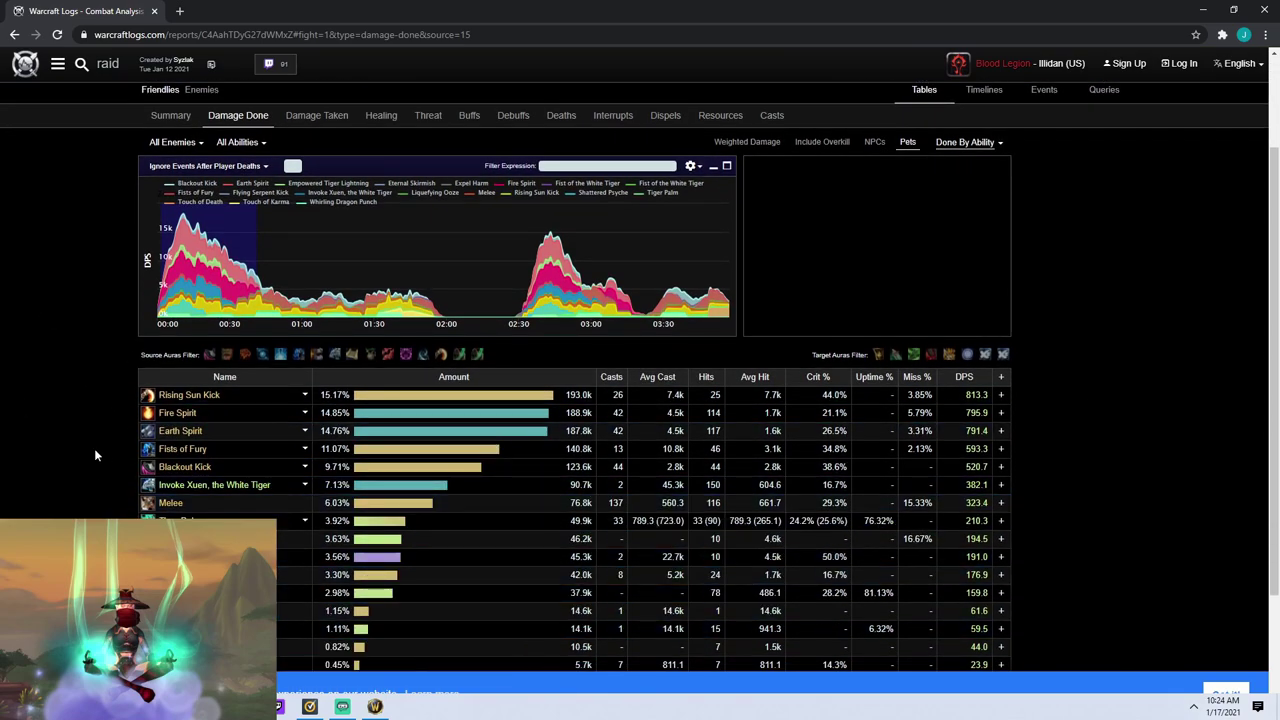
pyautogui.scroll(2, 94, 448)
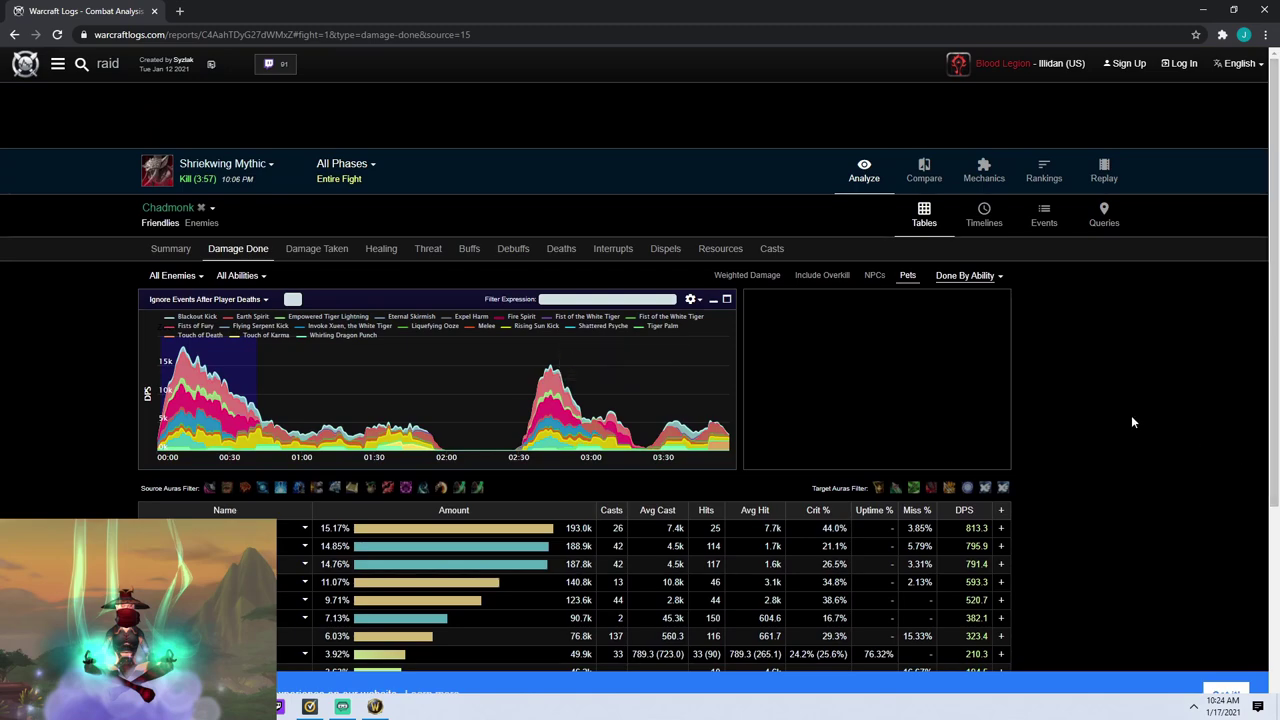
# Step: Display the Monk's casts on the Shriekwing kill as a timeline listed by spell
pyautogui.click(771, 249)
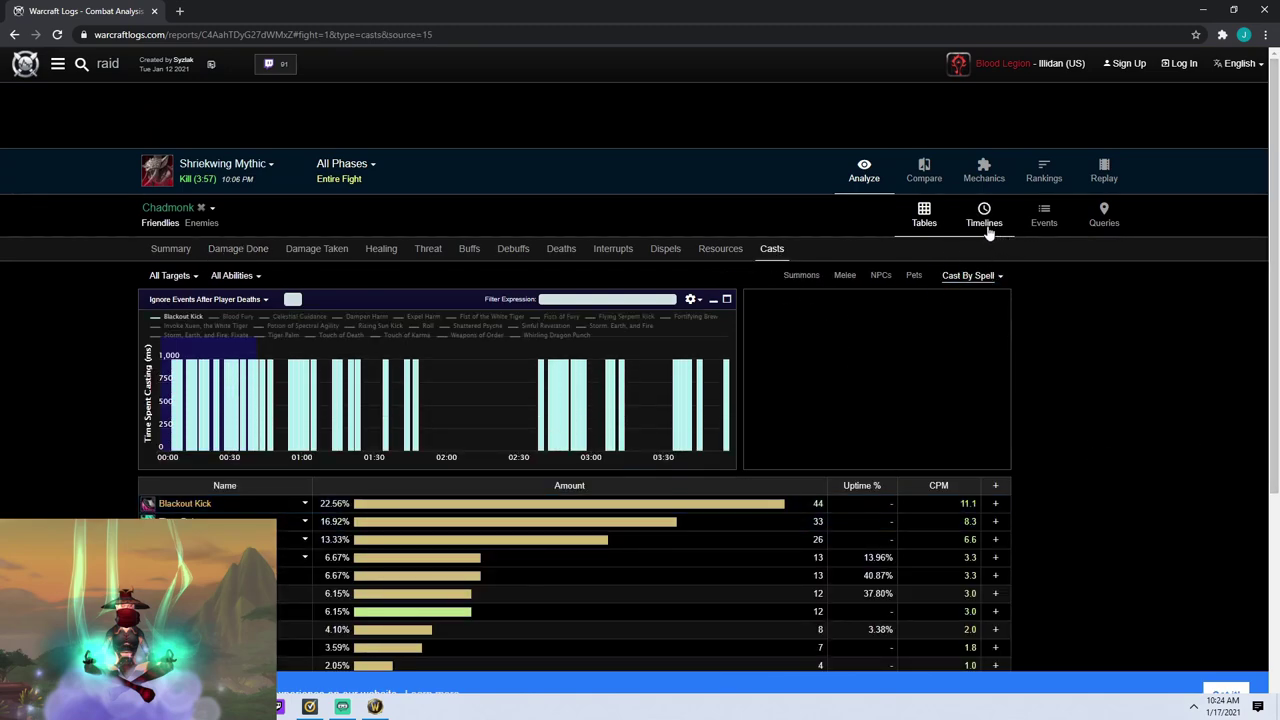
pyautogui.click(985, 220)
pyautogui.scroll(-1, 720, 468)
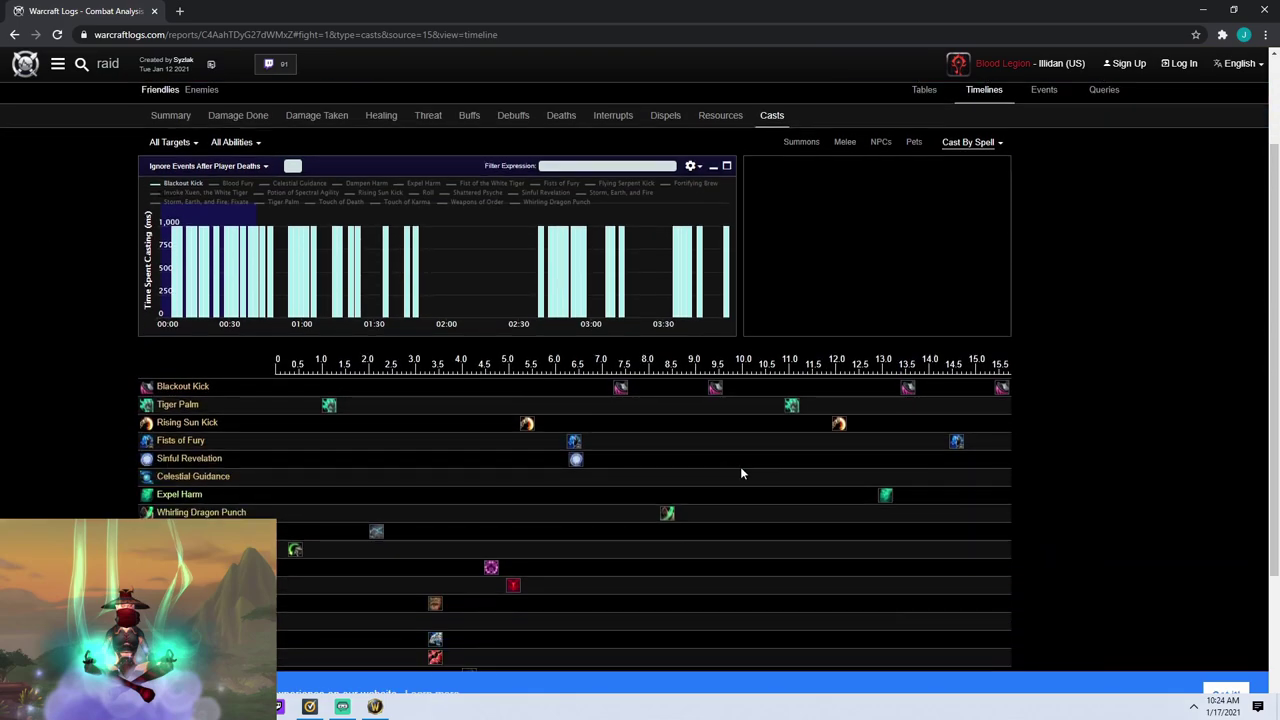
pyautogui.scroll(-1, 1200, 395)
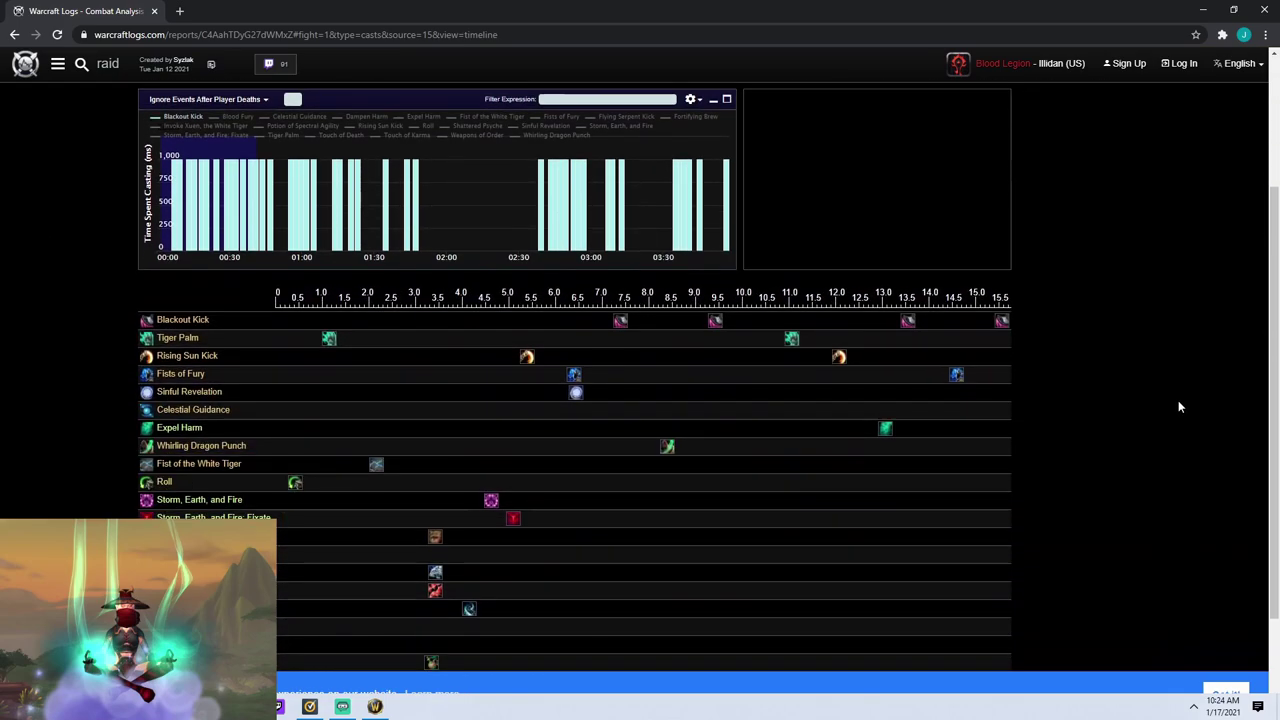
pyautogui.scroll(-1, 1159, 412)
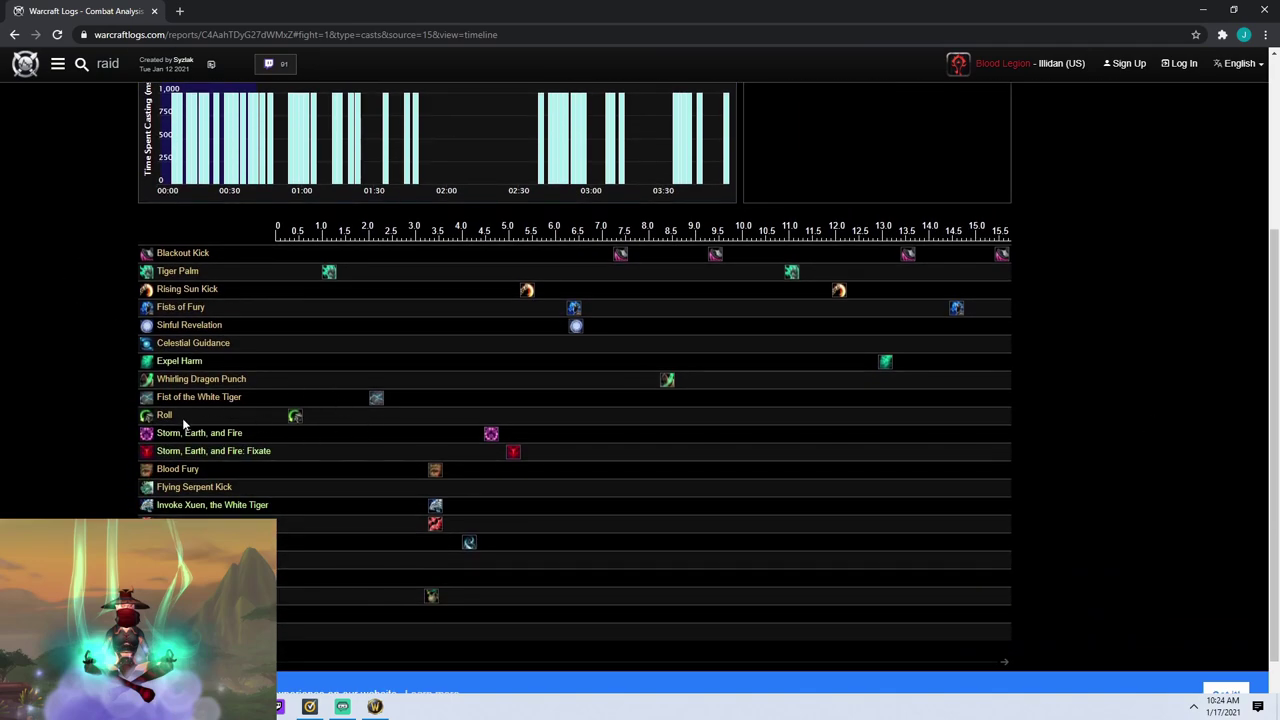
# Step: Examine the Monk's opener on the cast timeline, from Roll and Tiger Palm through the potion to Storm, Earth, and Fire
pyautogui.moveTo(298, 420)
pyautogui.moveTo(333, 283)
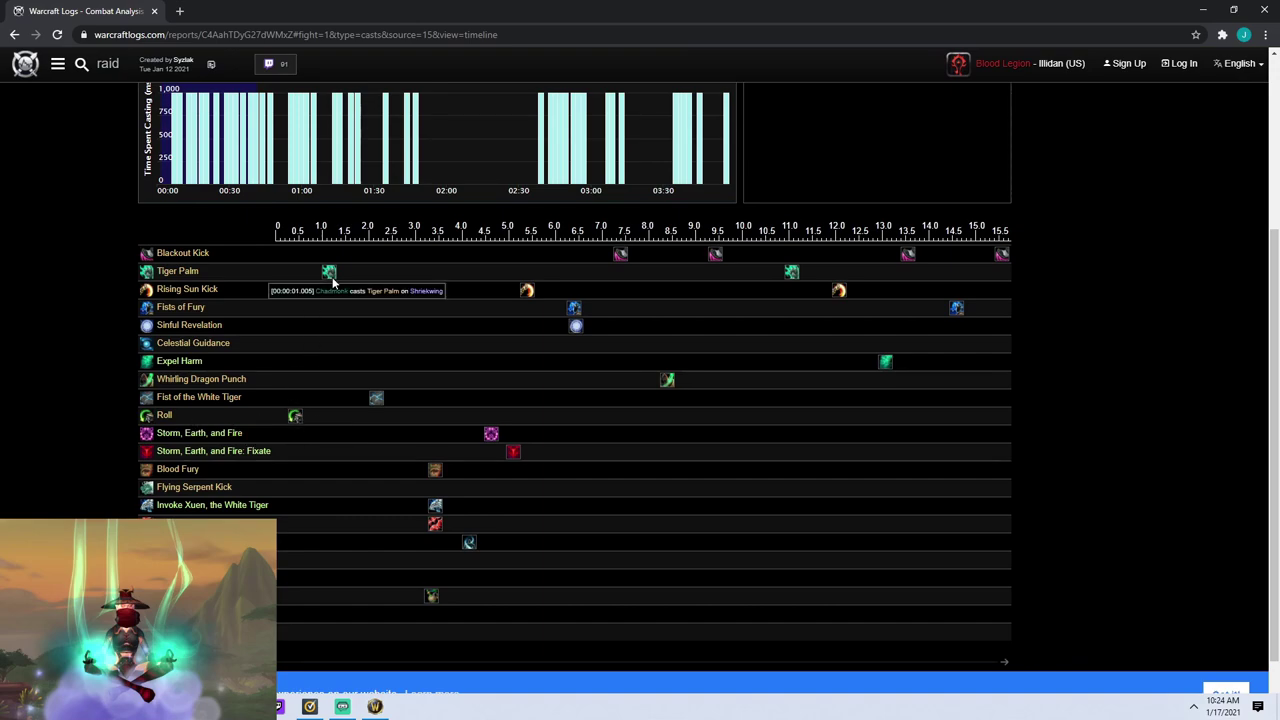
pyautogui.moveTo(376, 402)
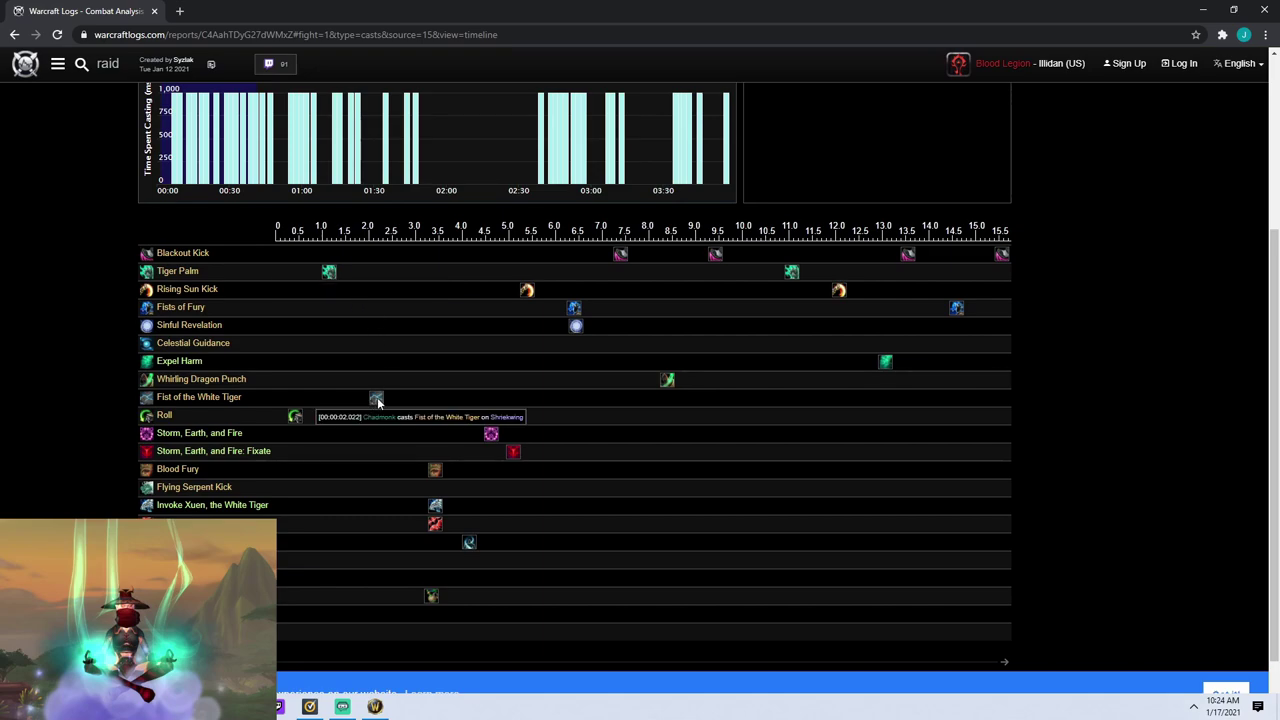
pyautogui.moveTo(438, 510)
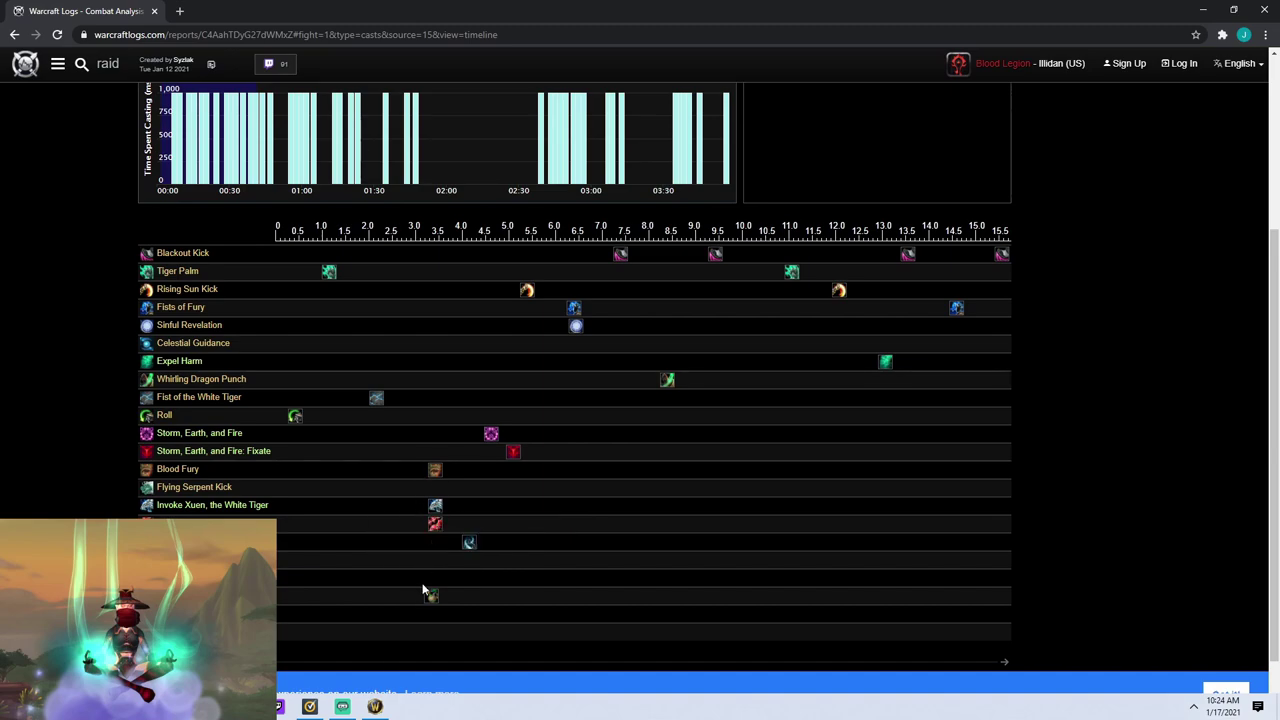
pyautogui.moveTo(430, 597)
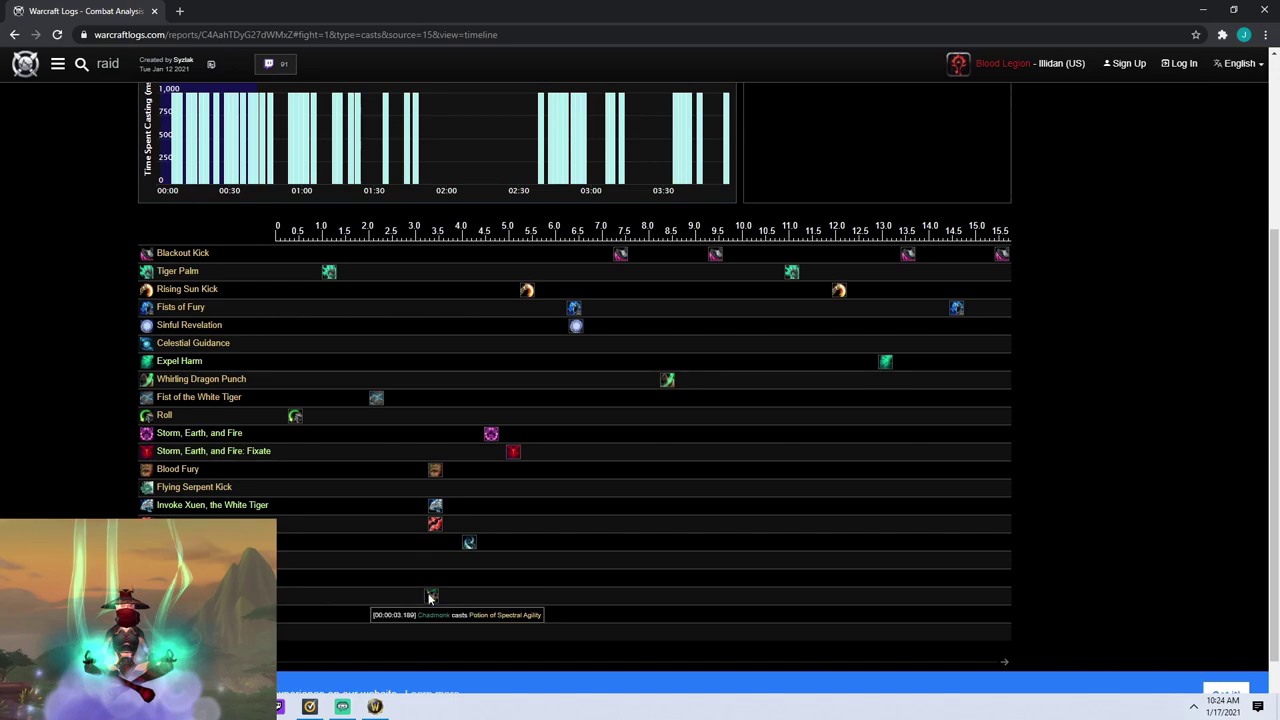
pyautogui.moveTo(470, 550)
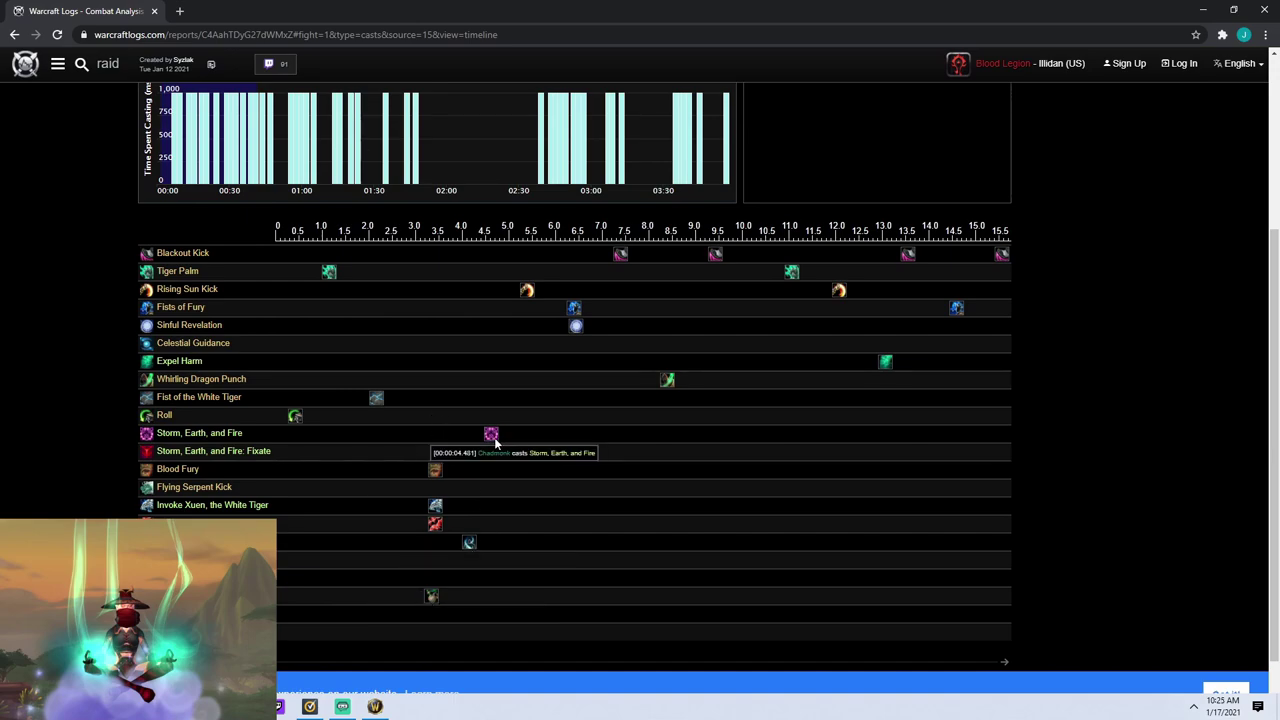
pyautogui.moveTo(508, 452)
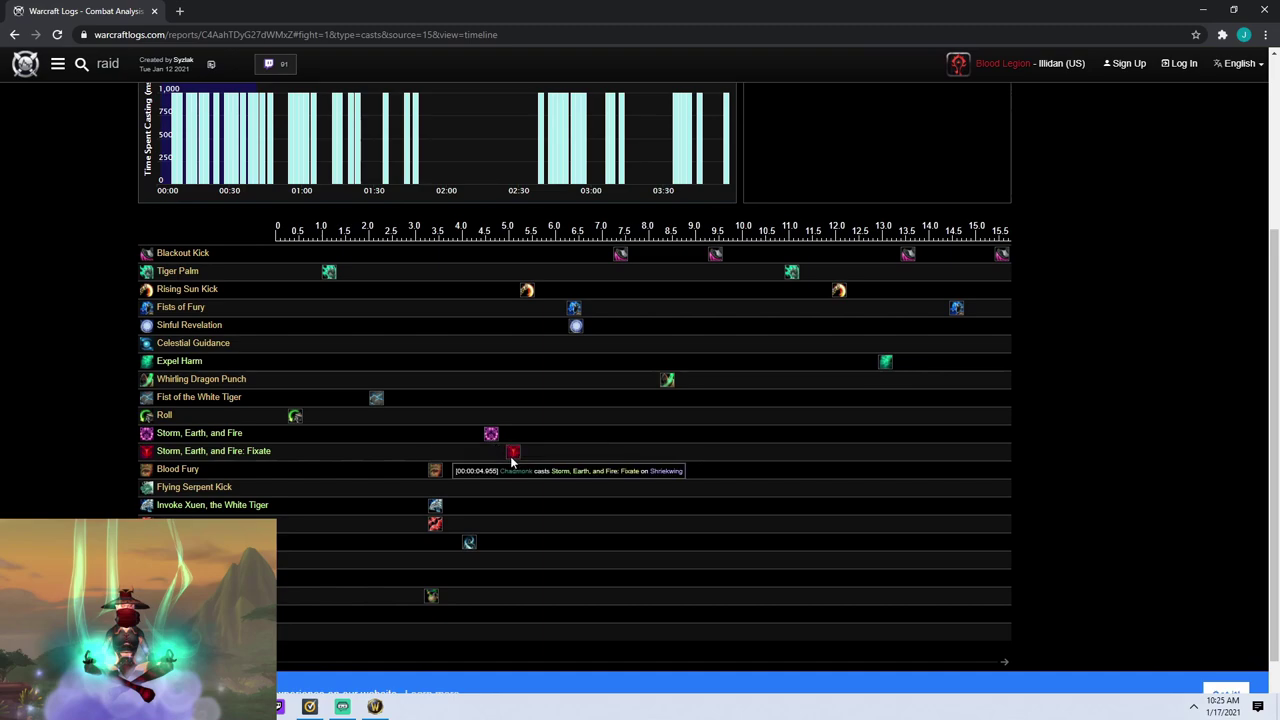
# Step: Examine the following Rising Sun Kick, Fists of Fury and Blackout Kick casts, view the 17 to 32 second stretch and return to the timeline's start
pyautogui.moveTo(522, 297)
pyautogui.moveTo(575, 309)
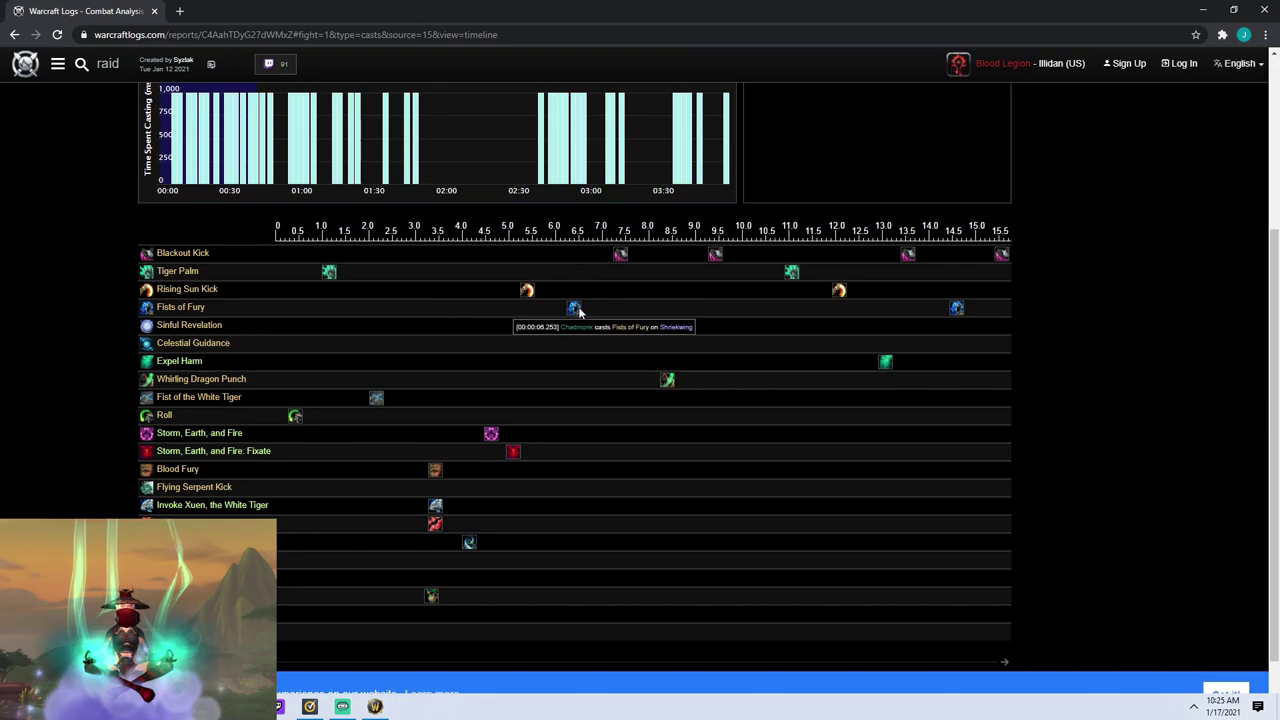
pyautogui.moveTo(615, 262)
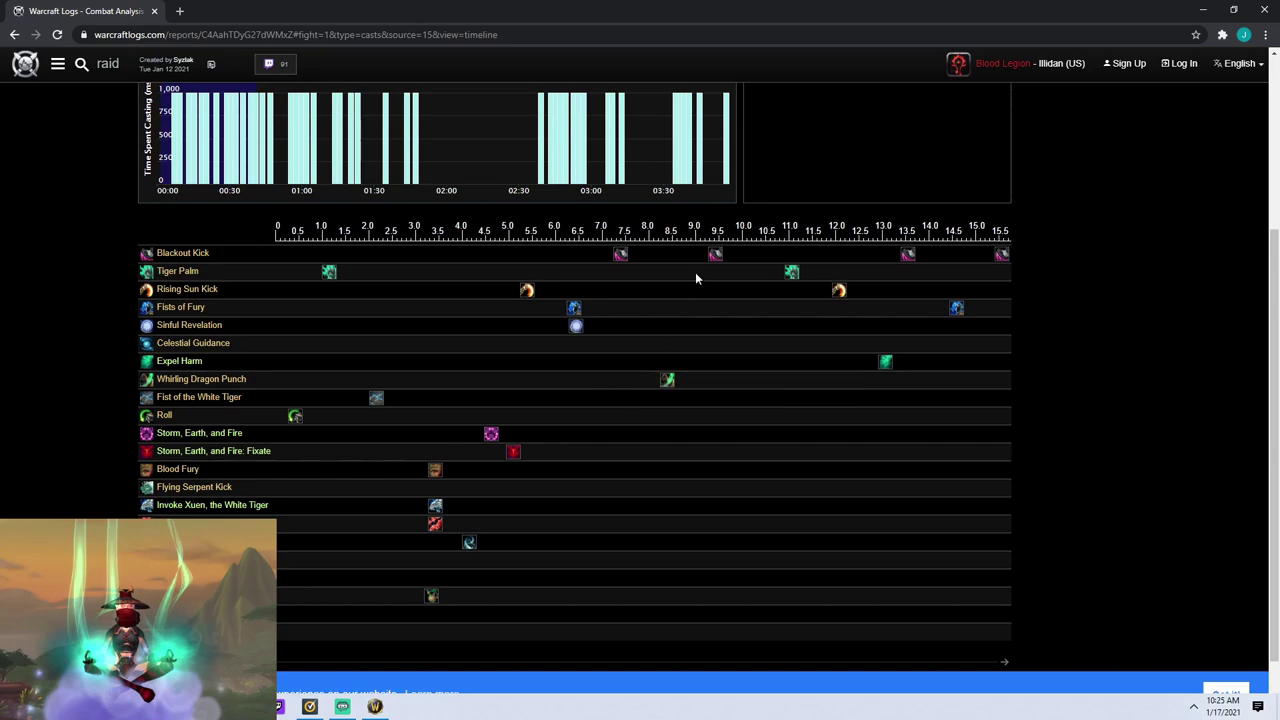
pyautogui.hscroll(10, 798, 448)
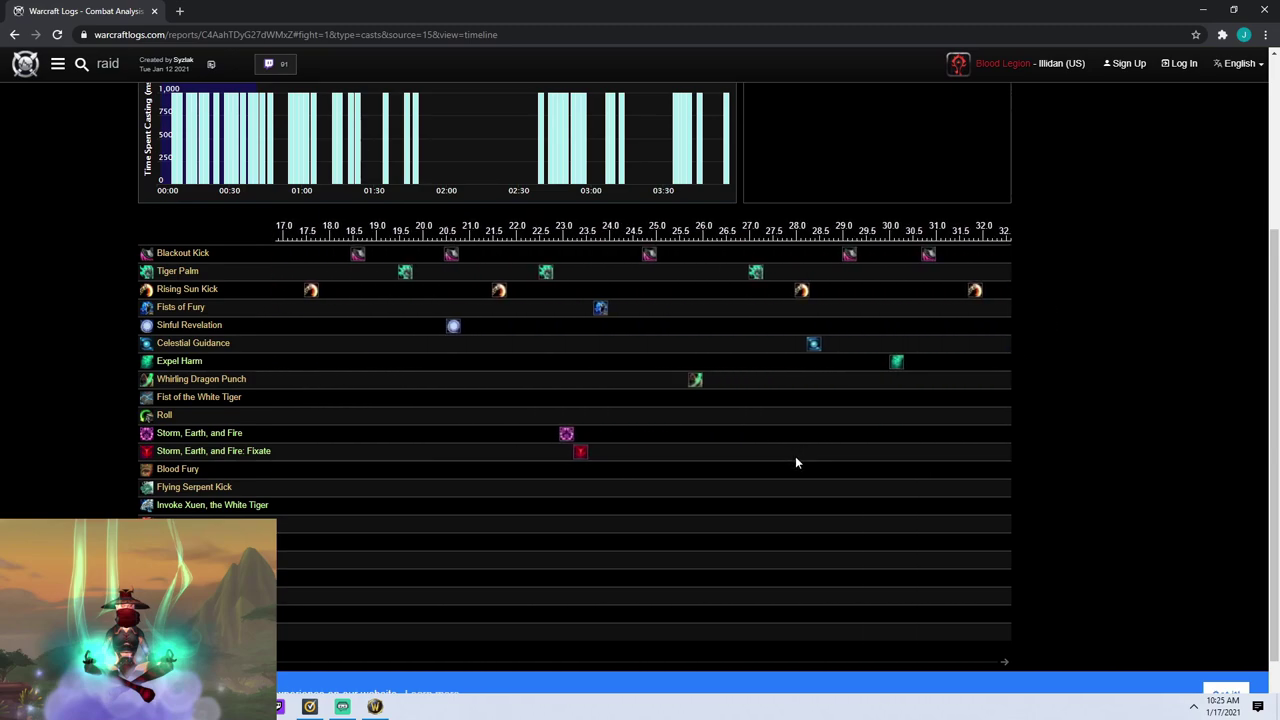
pyautogui.hscroll(-10, 795, 460)
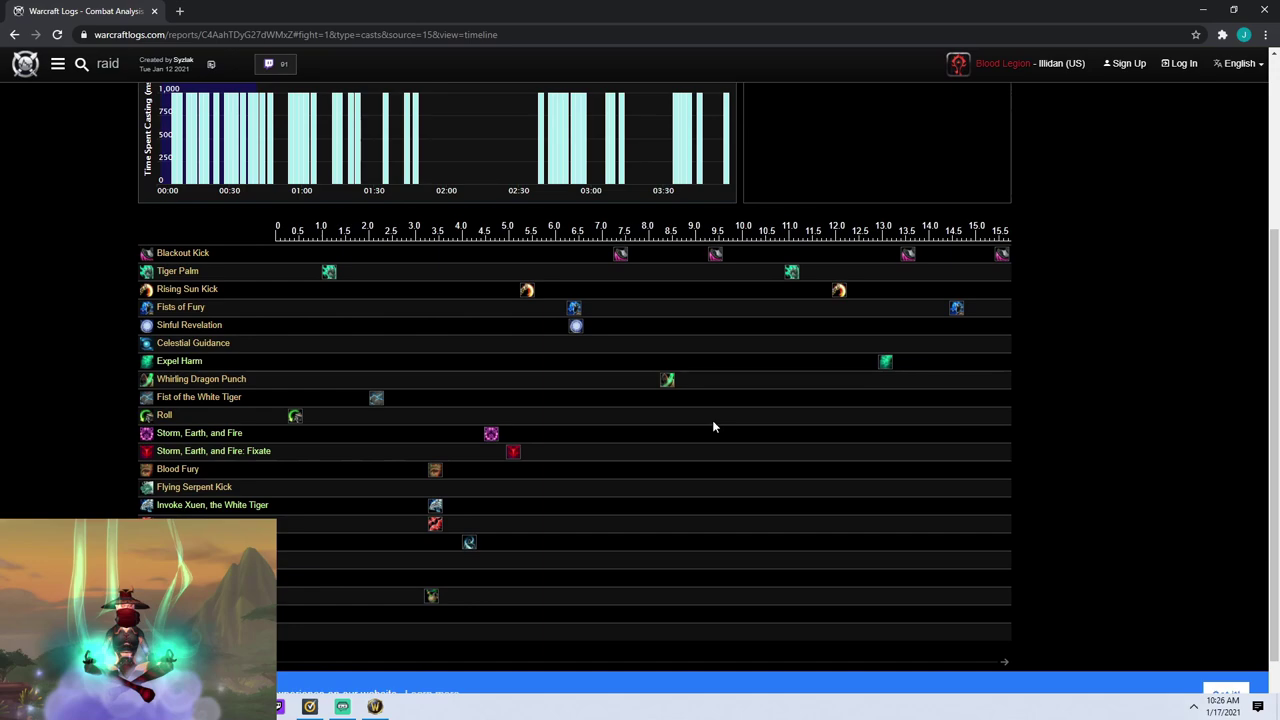
# Step: Switch to the World of Warcraft gameplay and open on the Raider's Training Dummy with Invoke Xuen, the trinket, Fist of the White Tiger and Tiger Palm
pyautogui.hotkey('alt', 'Tab')
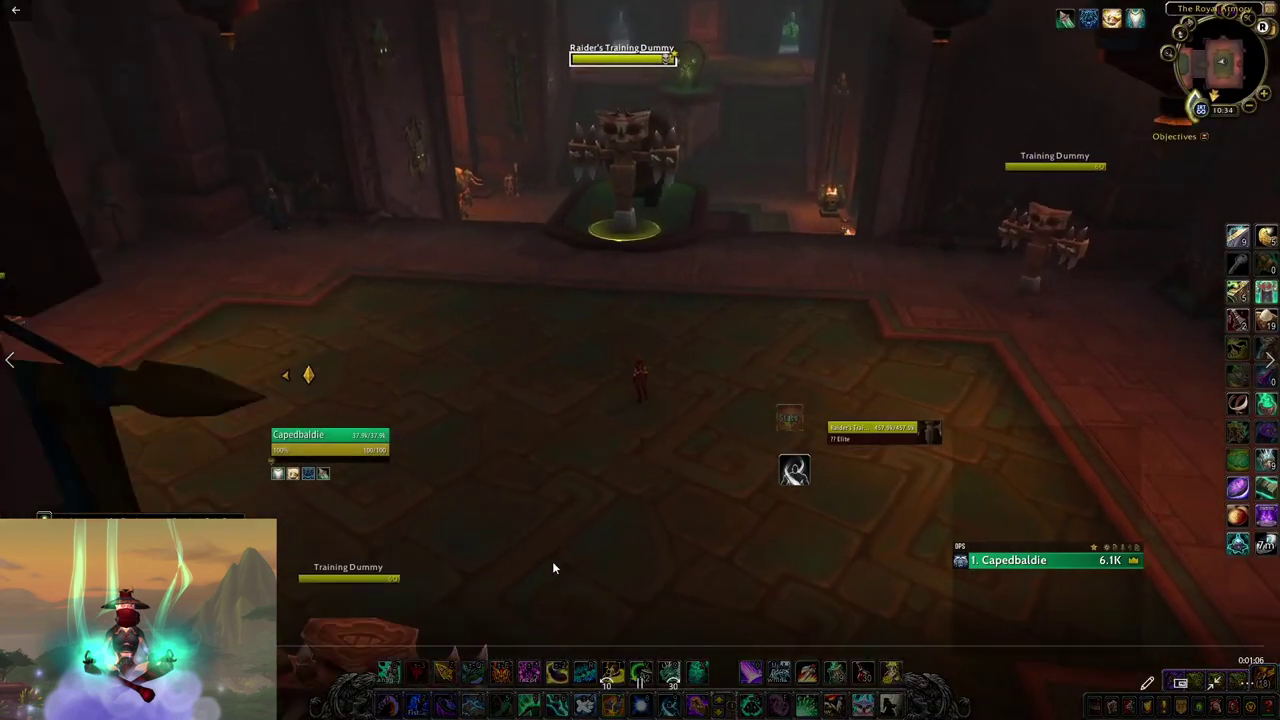
pyautogui.press('w')
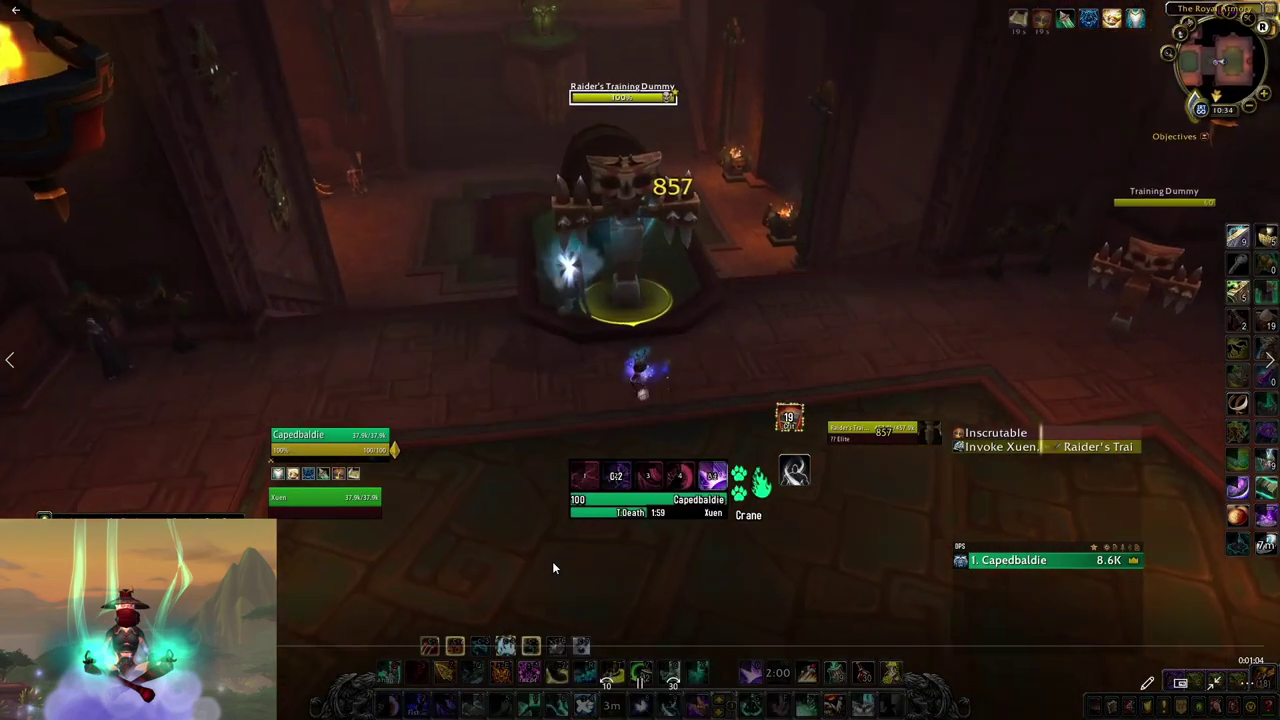
pyautogui.press('1')
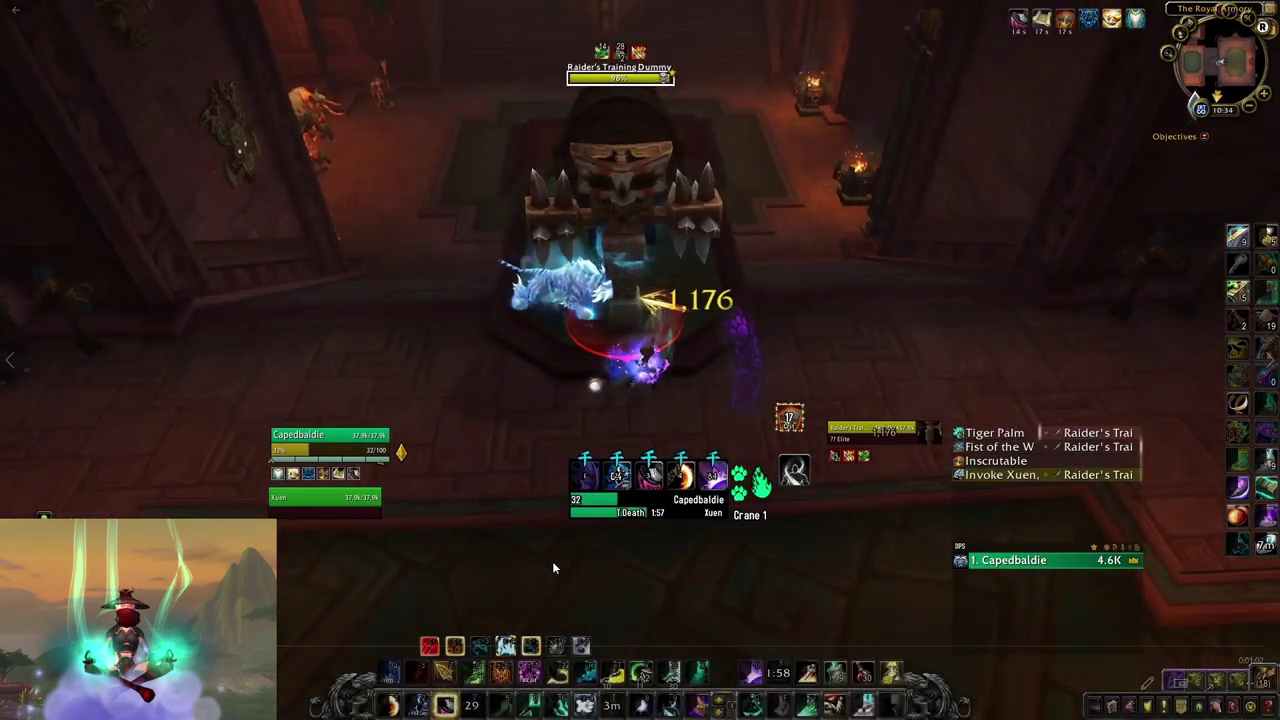
# Step: Cast Weapons of Order and Storm, Earth, and Fire on the dummy, followed by Rising Sun Kick, Blackout Kick, Fists of Fury and Whirling Dragon Punch
pyautogui.press('4')
pyautogui.press('5')
pyautogui.press('2')
pyautogui.press('3')
pyautogui.press('e')
pyautogui.press('r')
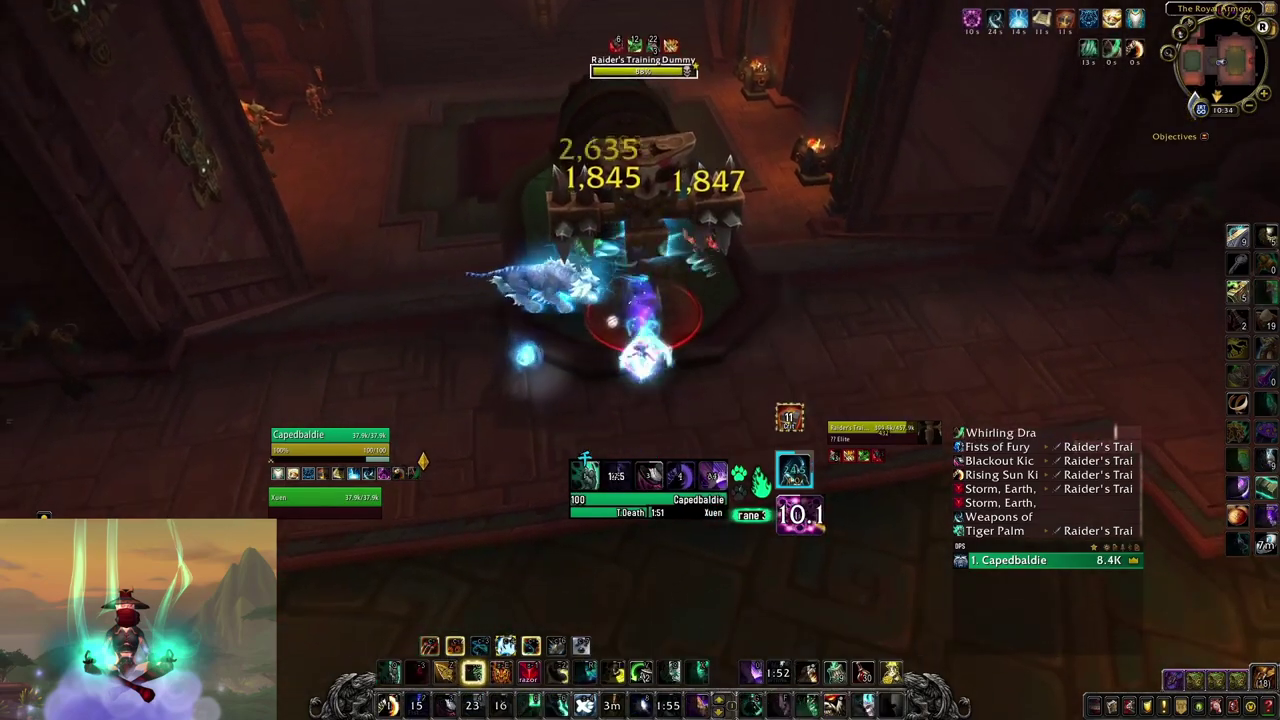
# Step: Use Spinning Crane Kick, and weave Rising Sun Kick and Blackout Kick with Tiger Palm on the dummy without repeating an ability
pyautogui.press('q')
pyautogui.press('1')
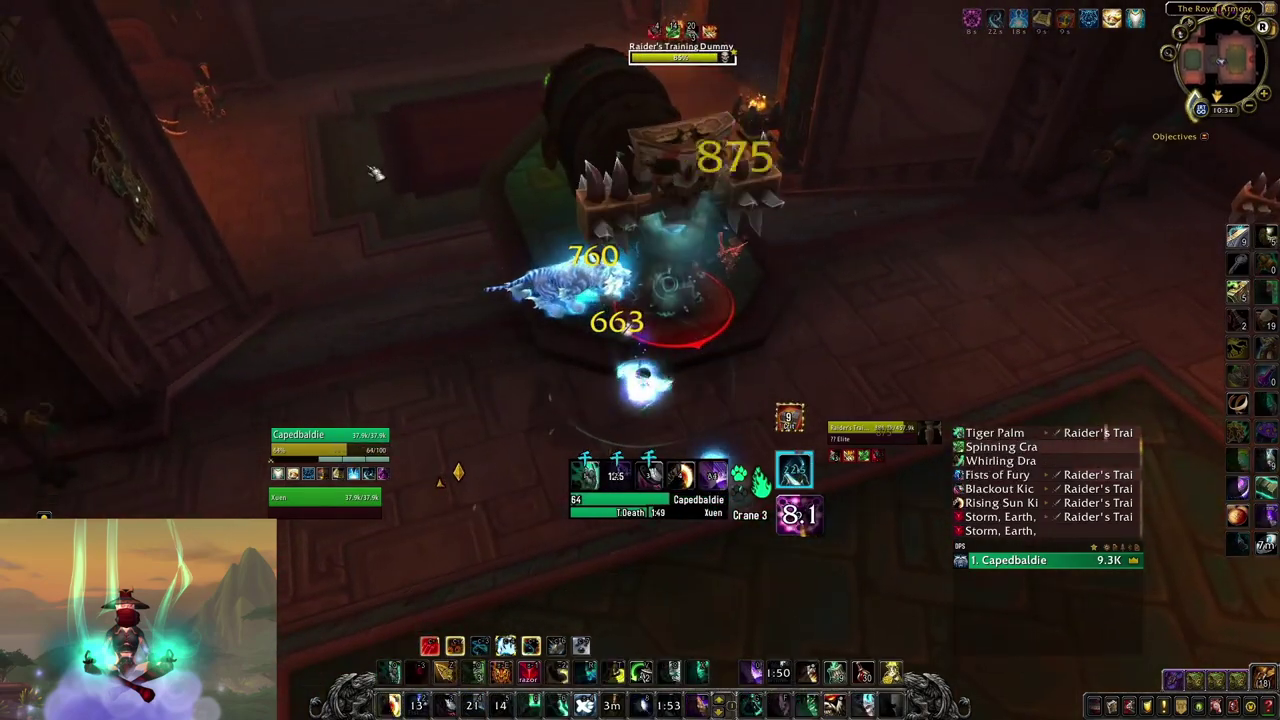
pyautogui.press('2')
pyautogui.press('3')
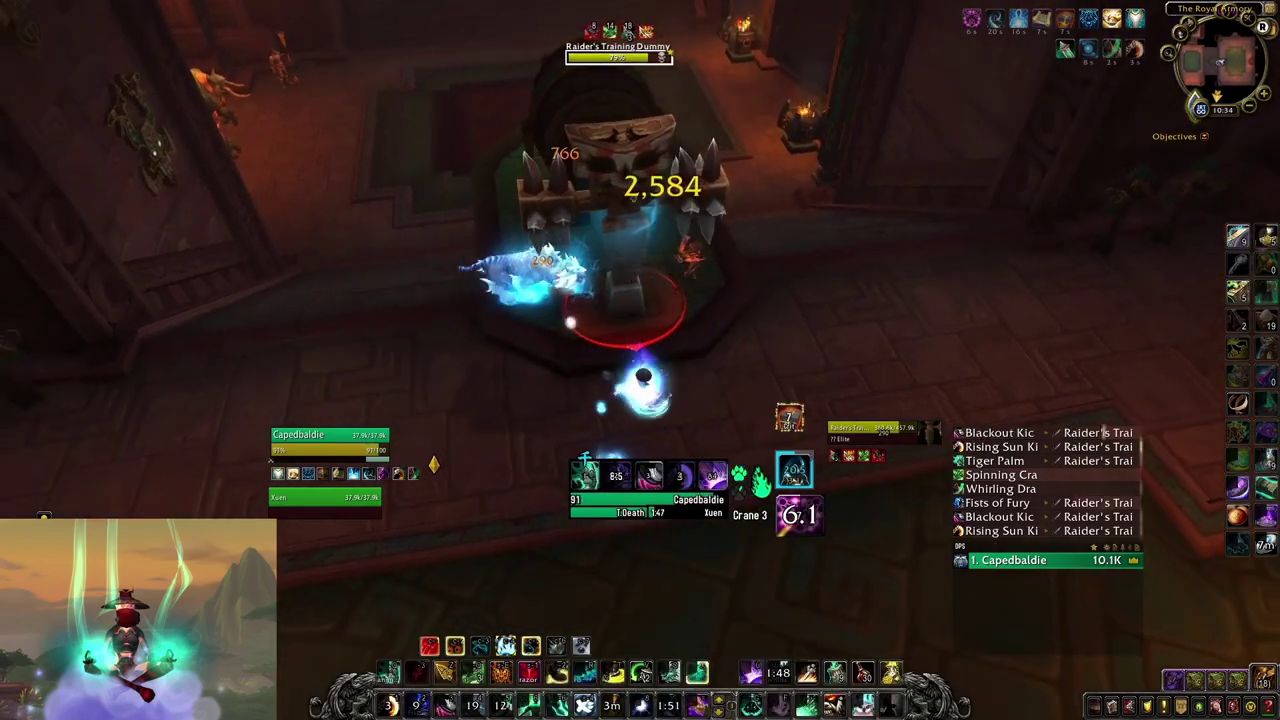
pyautogui.press('3')
pyautogui.press('2')
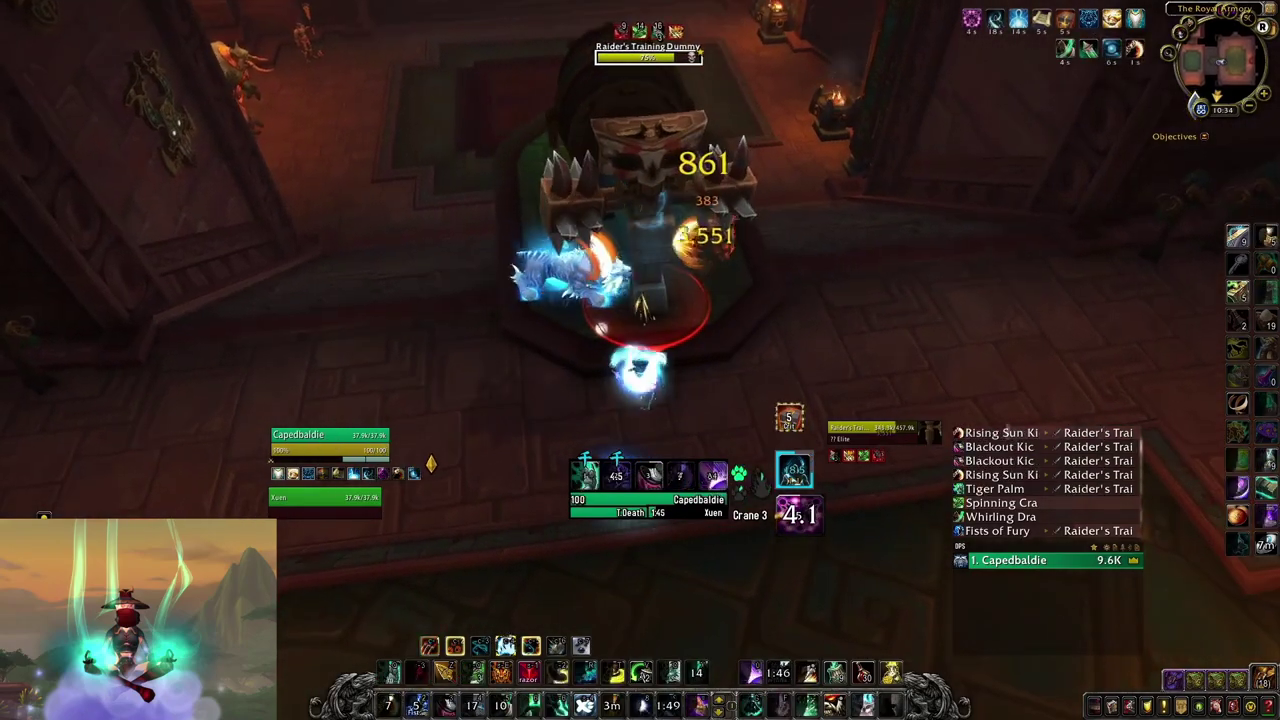
pyautogui.press('3')
pyautogui.press('1')
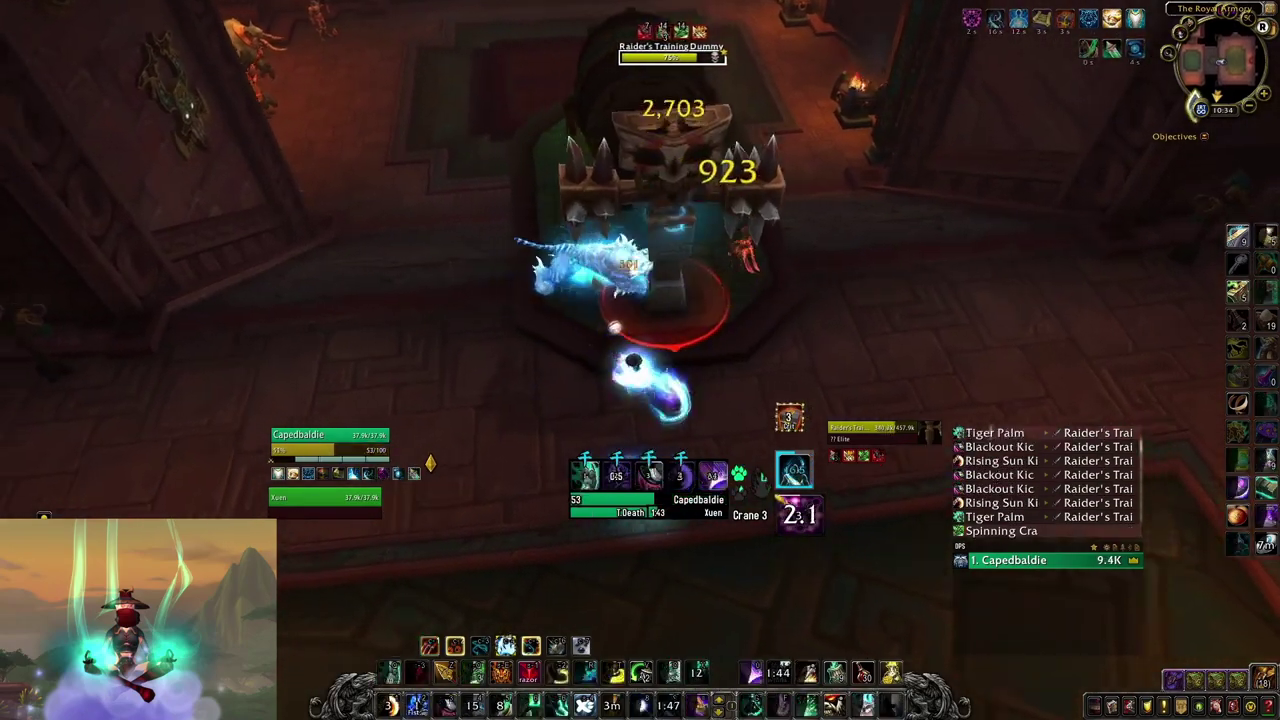
pyautogui.press('3')
pyautogui.press('2')
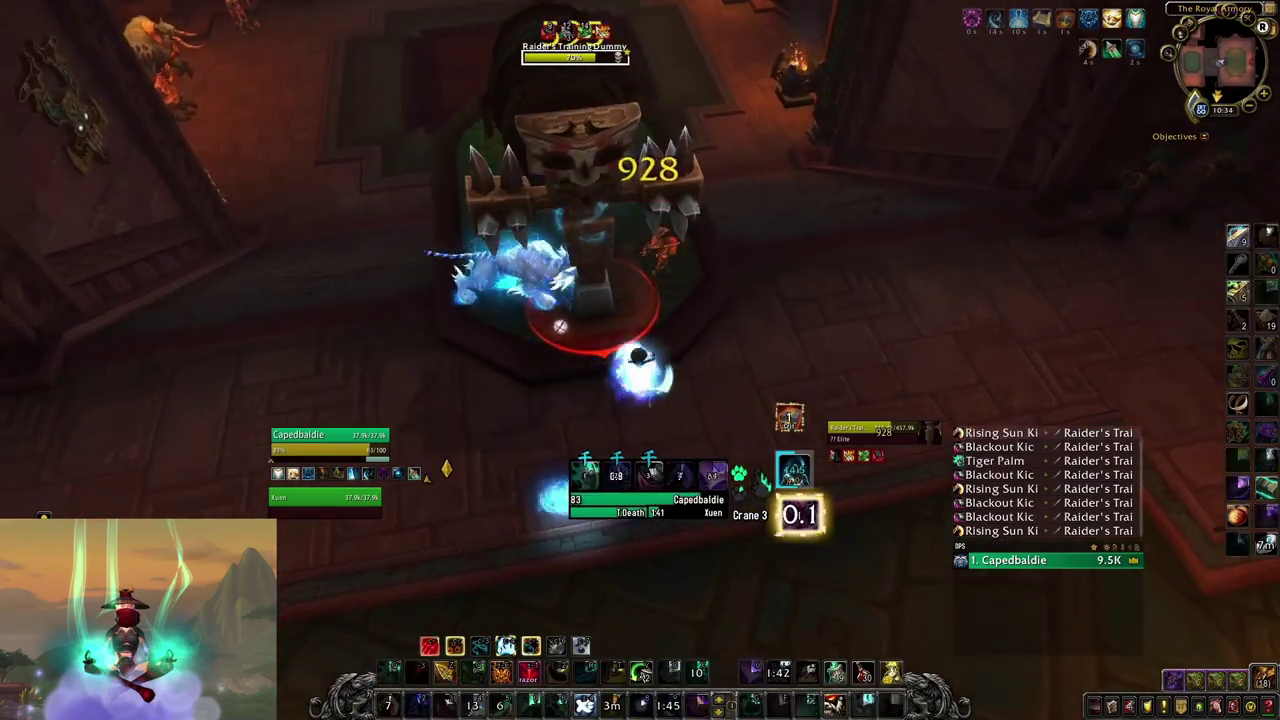
# Step: Recast Storm, Earth, and Fire and use Blackout Kick, Tiger Palm and Fists of Fury on the dummy, followed by another Blackout Kick and Tiger Palm
pyautogui.press('4')
pyautogui.press('3')
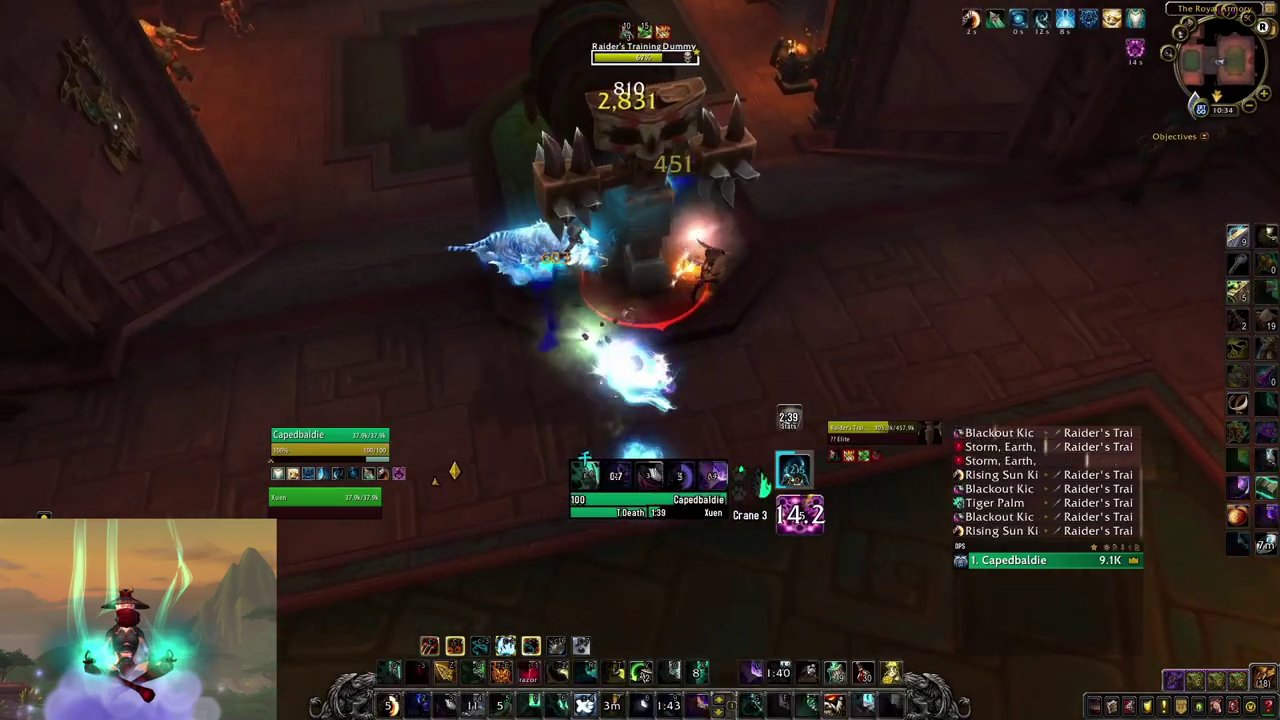
pyautogui.press('1')
pyautogui.press('5')
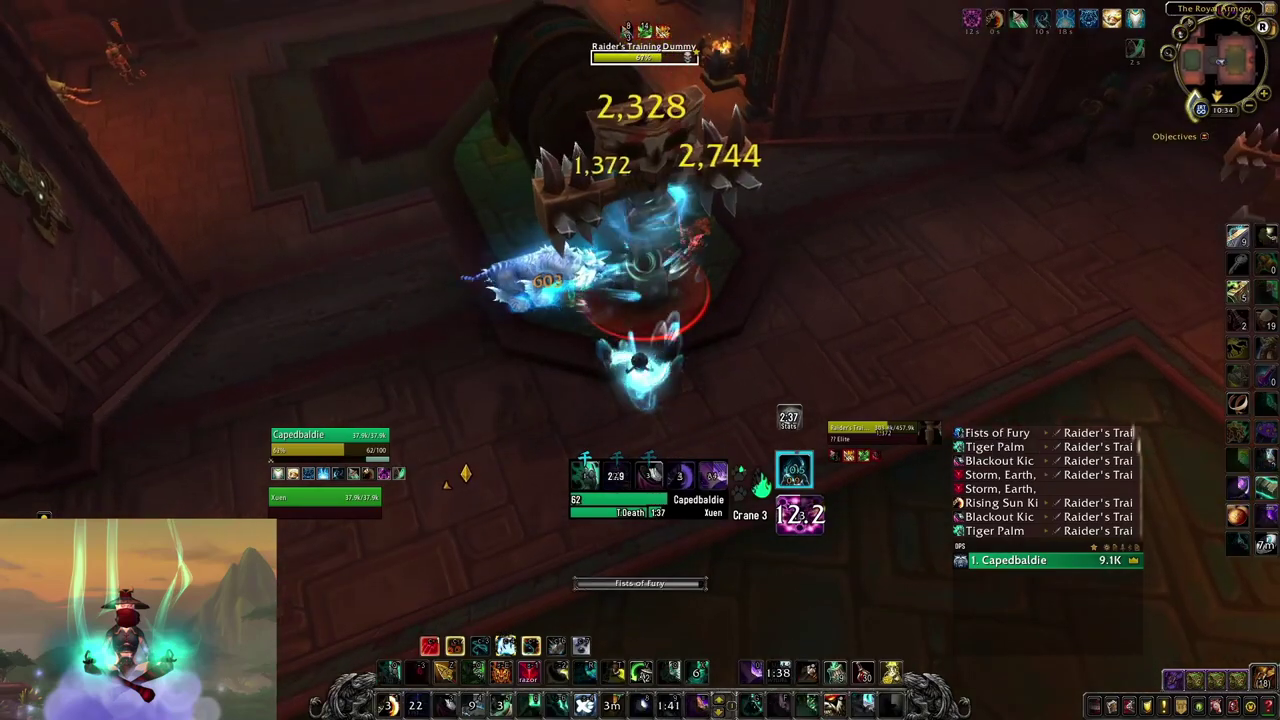
pyautogui.press('3')
pyautogui.press('1')
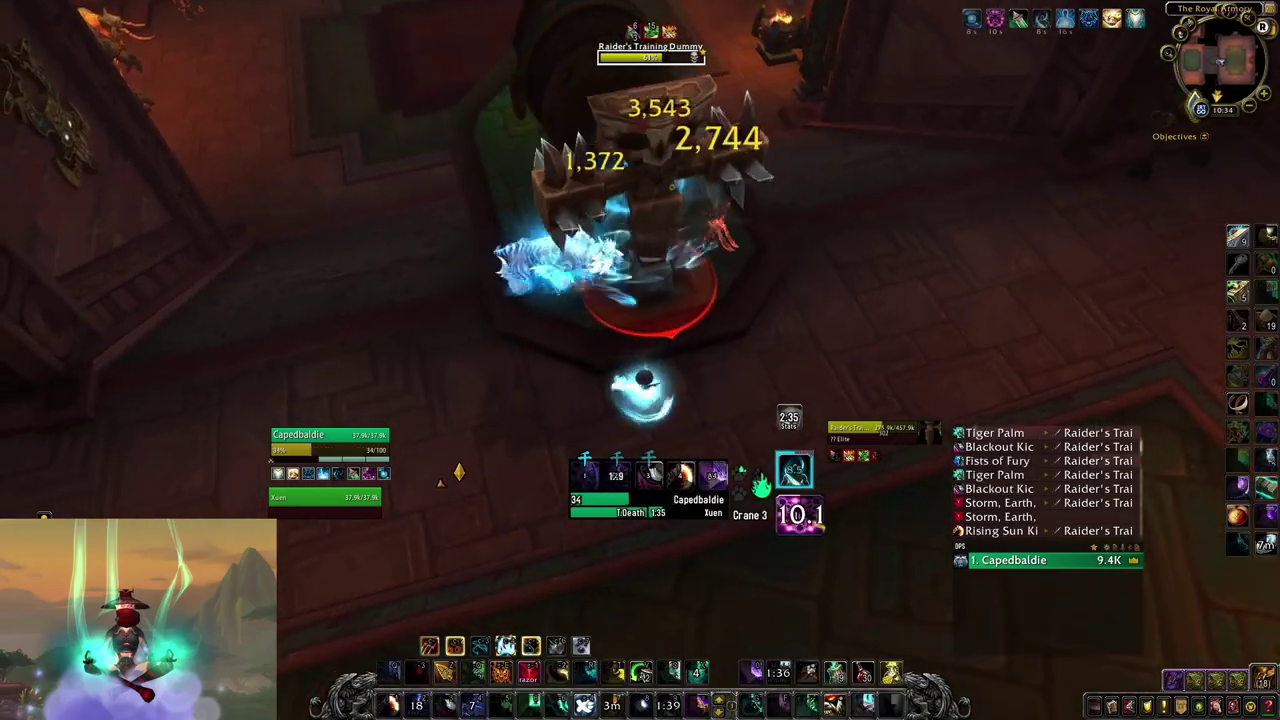
# Step: Cast Rising Sun Kick and Whirling Dragon Punch, and alternate Blackout Kick with Tiger Palm, Expel Harm, Rising Sun Kick and Fist of the White Tiger
pyautogui.press('2')
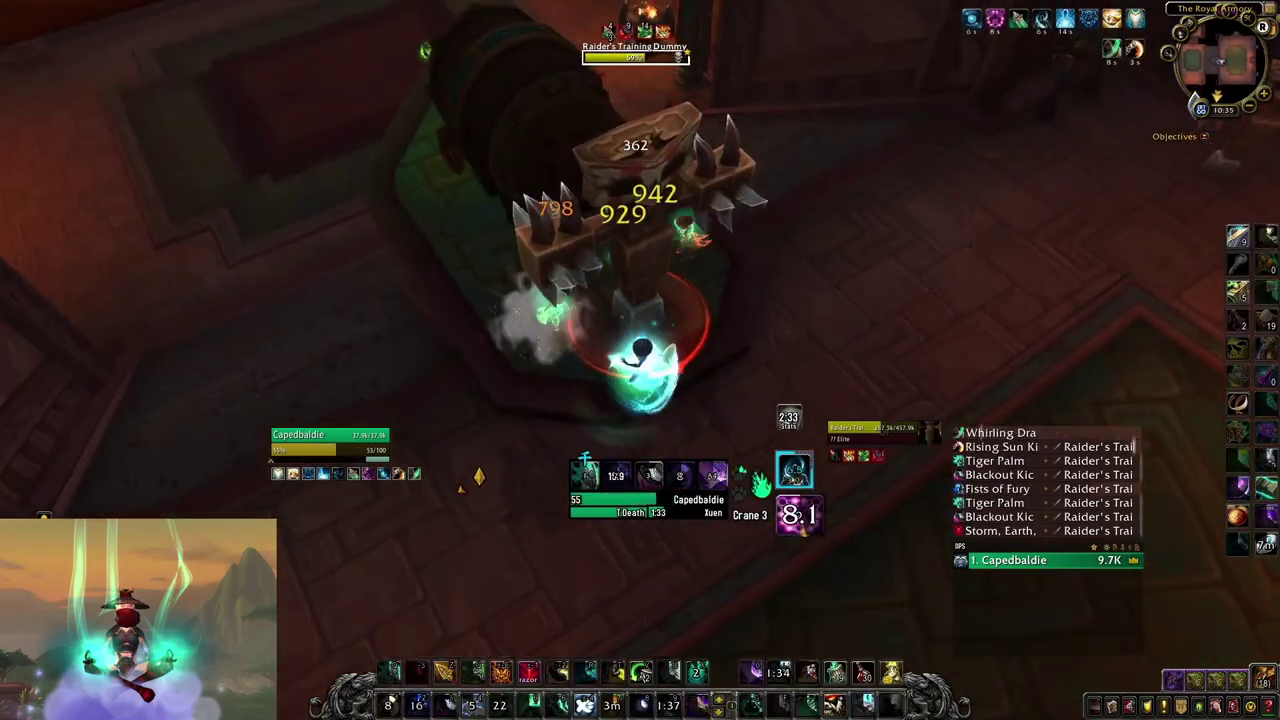
pyautogui.press('1')
pyautogui.press('2')
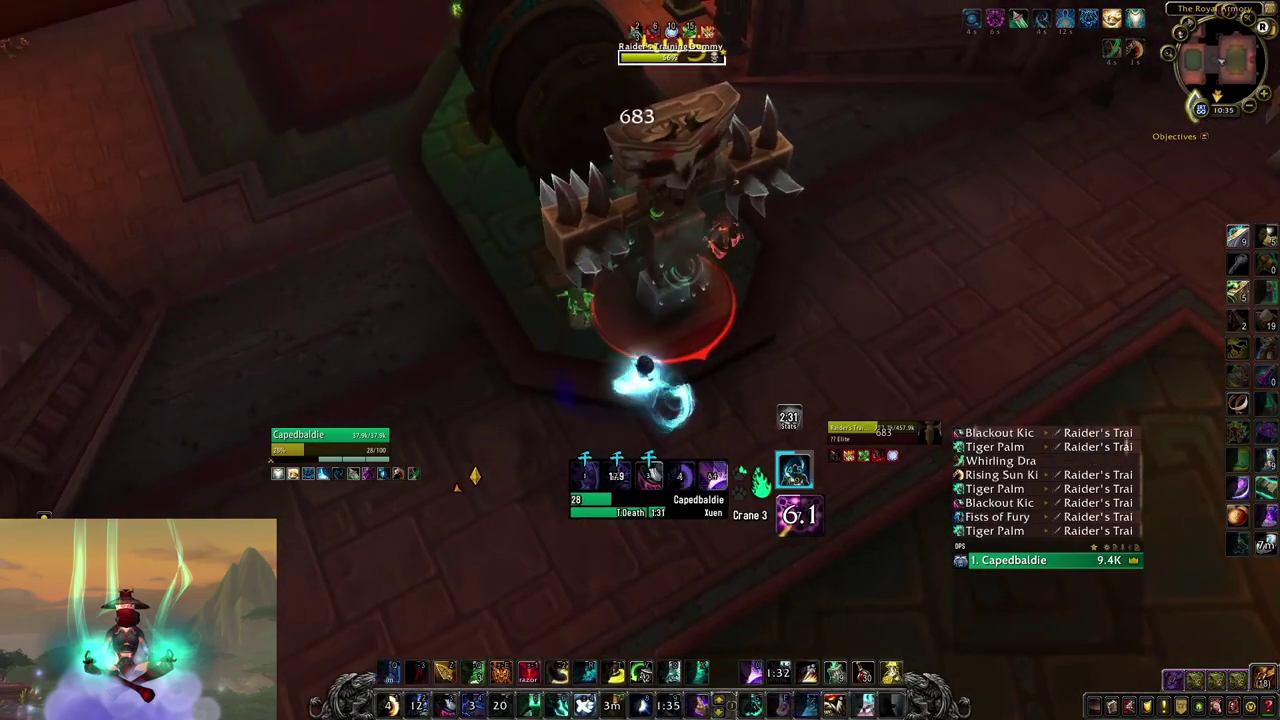
pyautogui.press('4')
pyautogui.press('2')
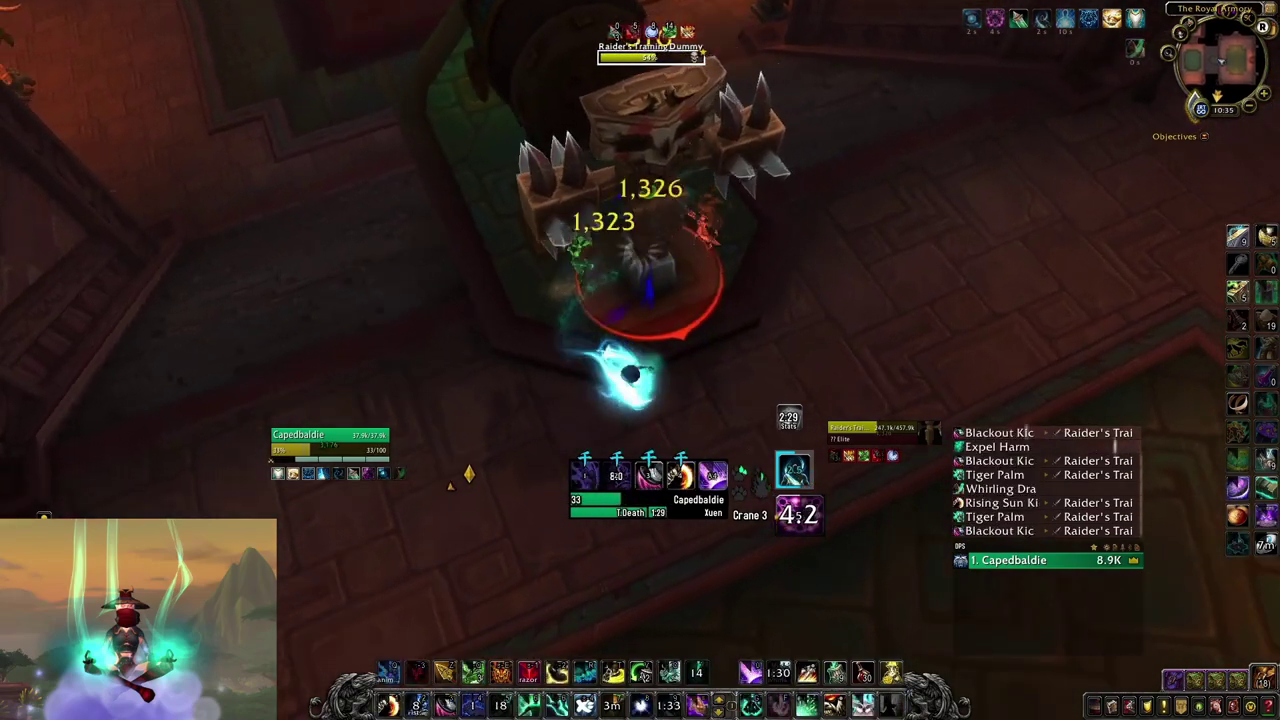
pyautogui.press('3')
pyautogui.press('2')
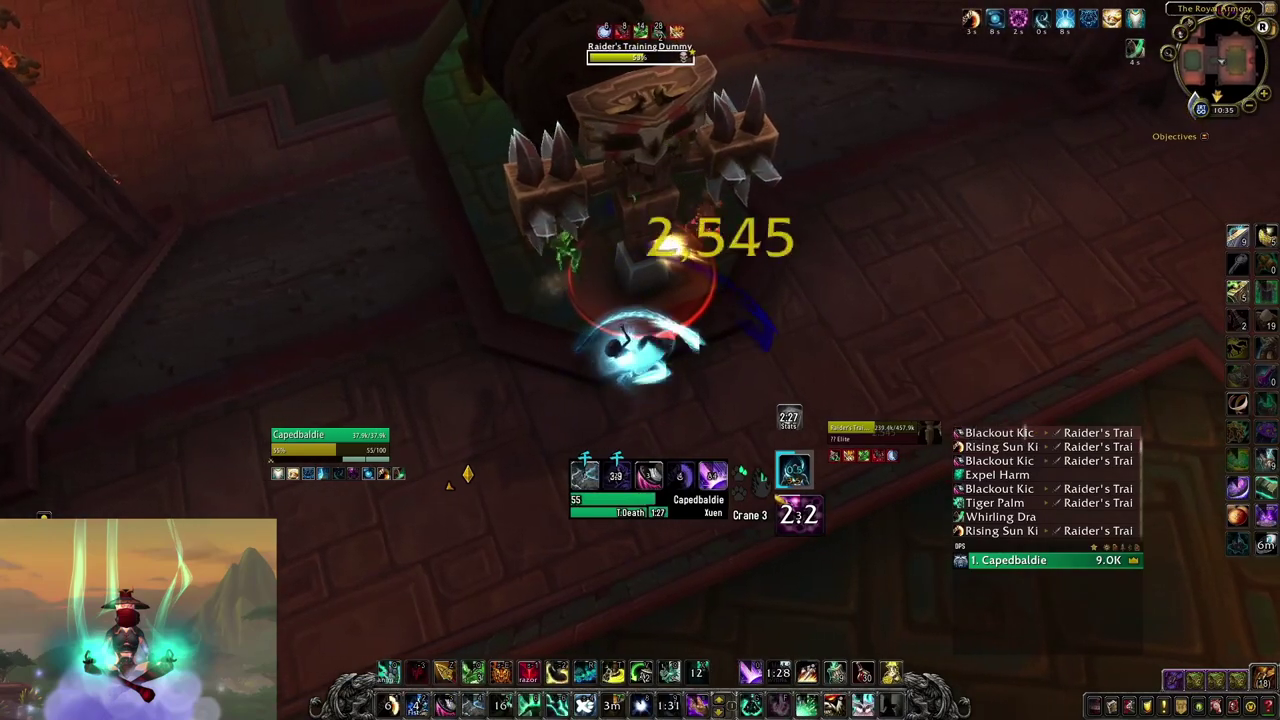
pyautogui.press('5')
pyautogui.press('2')
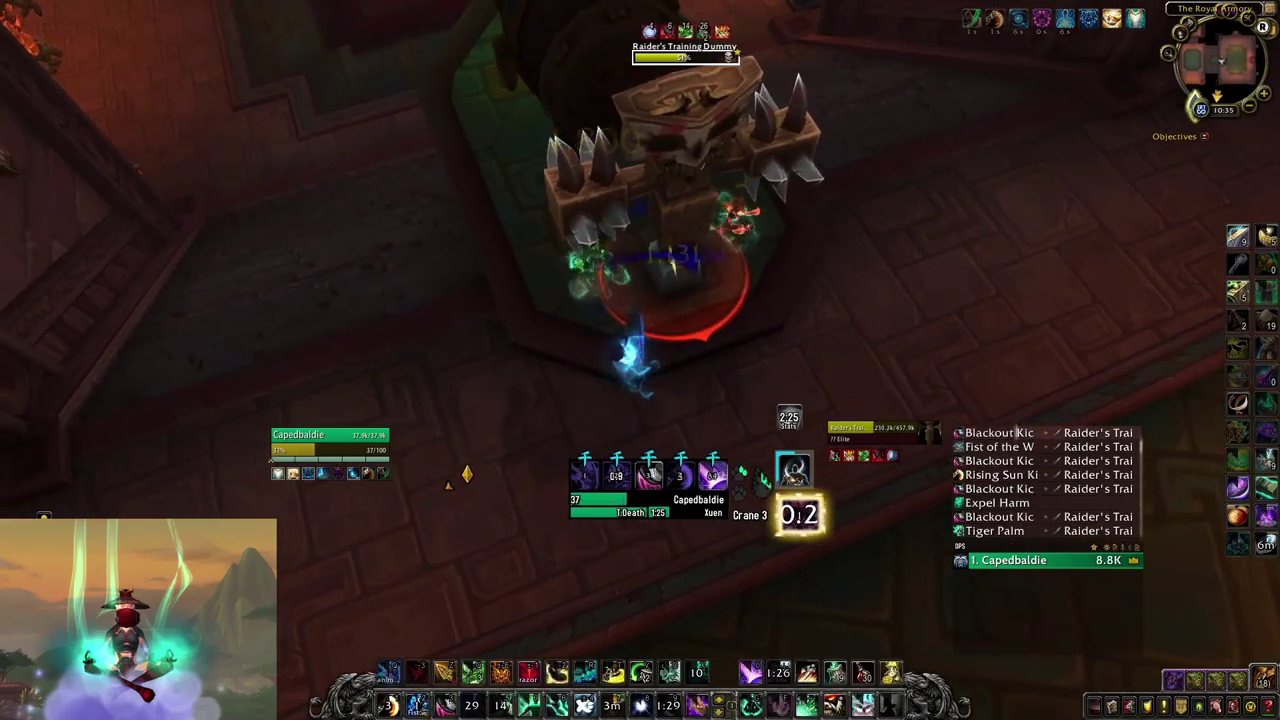
# Step: Channel Fists of Fury on the dummy, use Rising Sun Kick, and alternate Tiger Palm and Expel Harm with Blackout Kick
pyautogui.press('5')
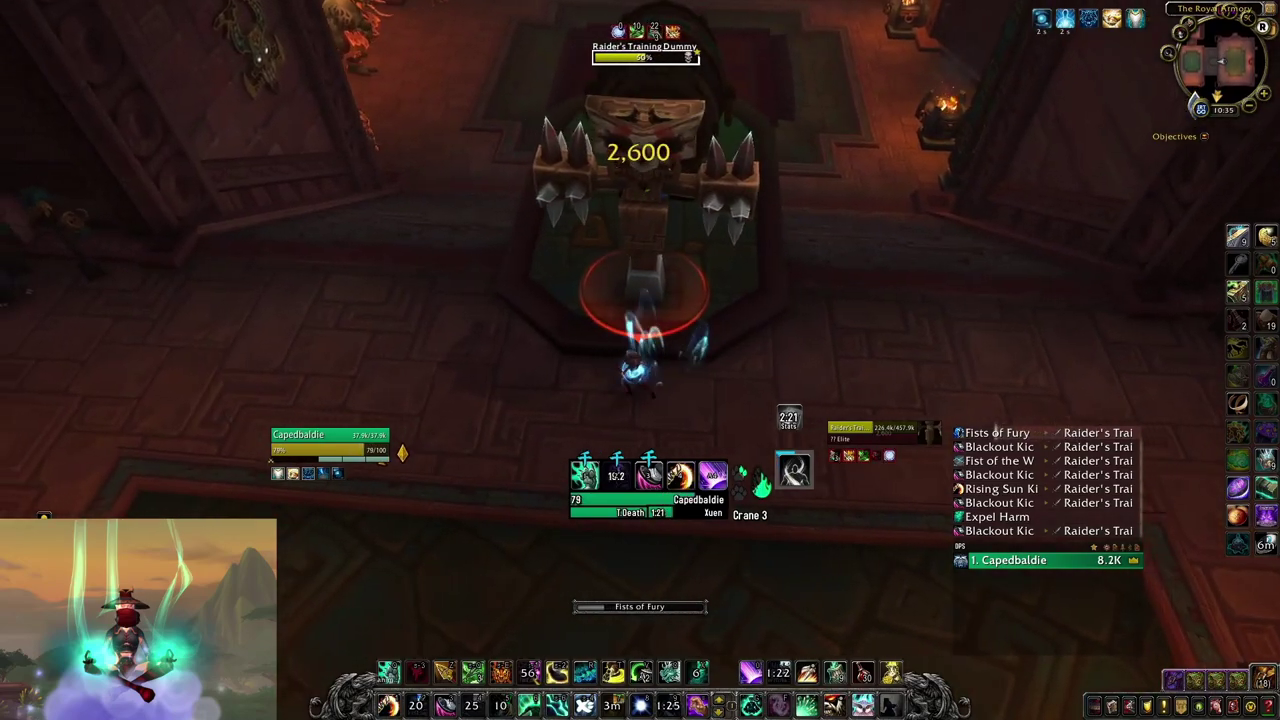
pyautogui.press('3')
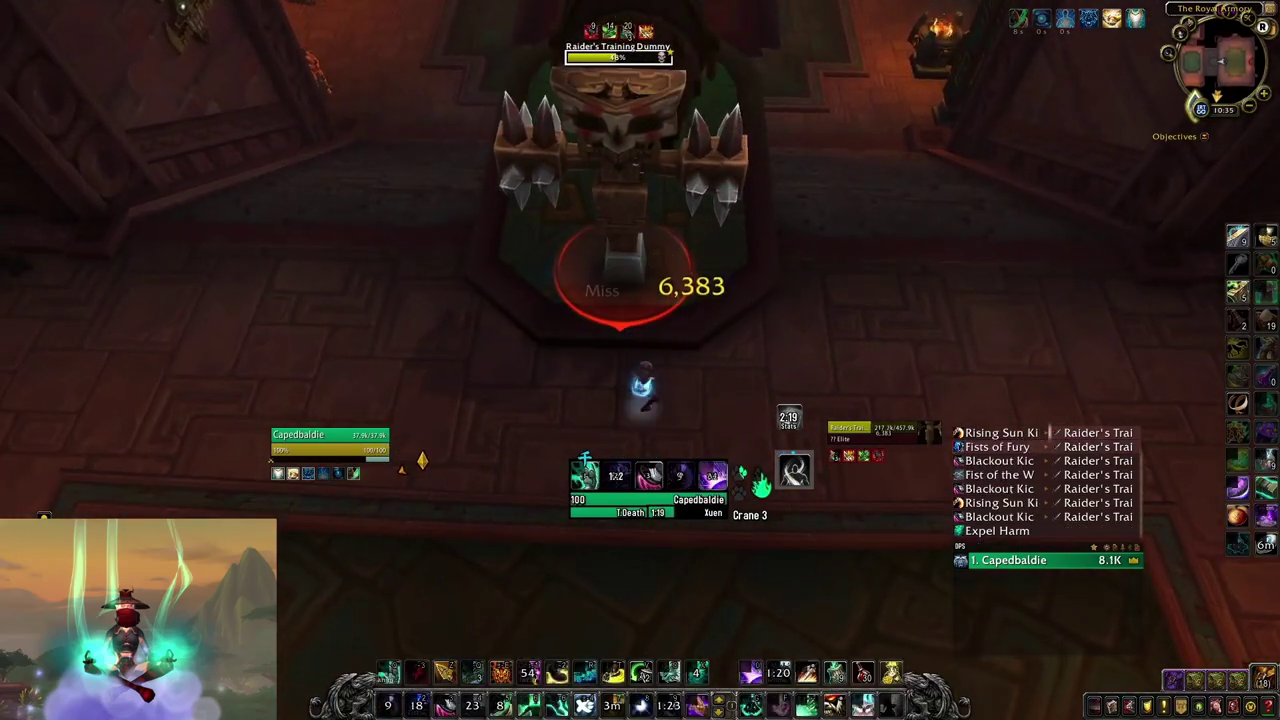
pyautogui.press('2')
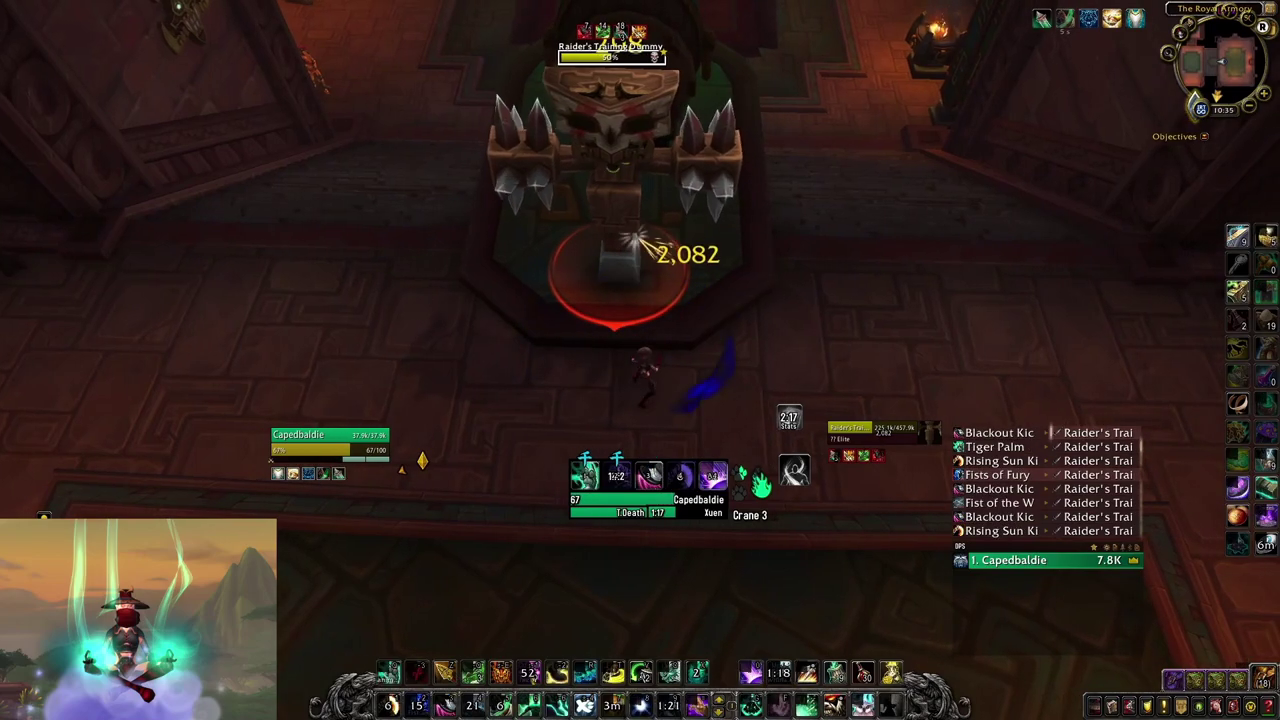
pyautogui.press('1')
pyautogui.press('2')
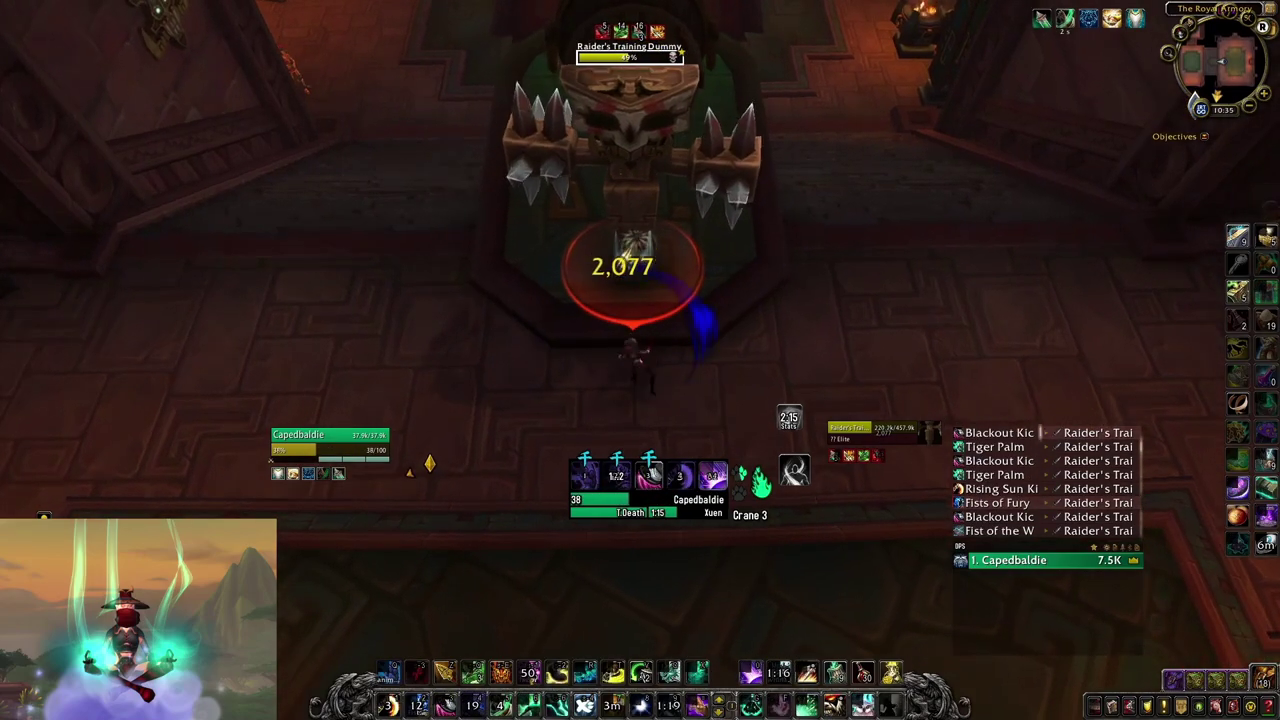
pyautogui.press('4')
pyautogui.press('2')
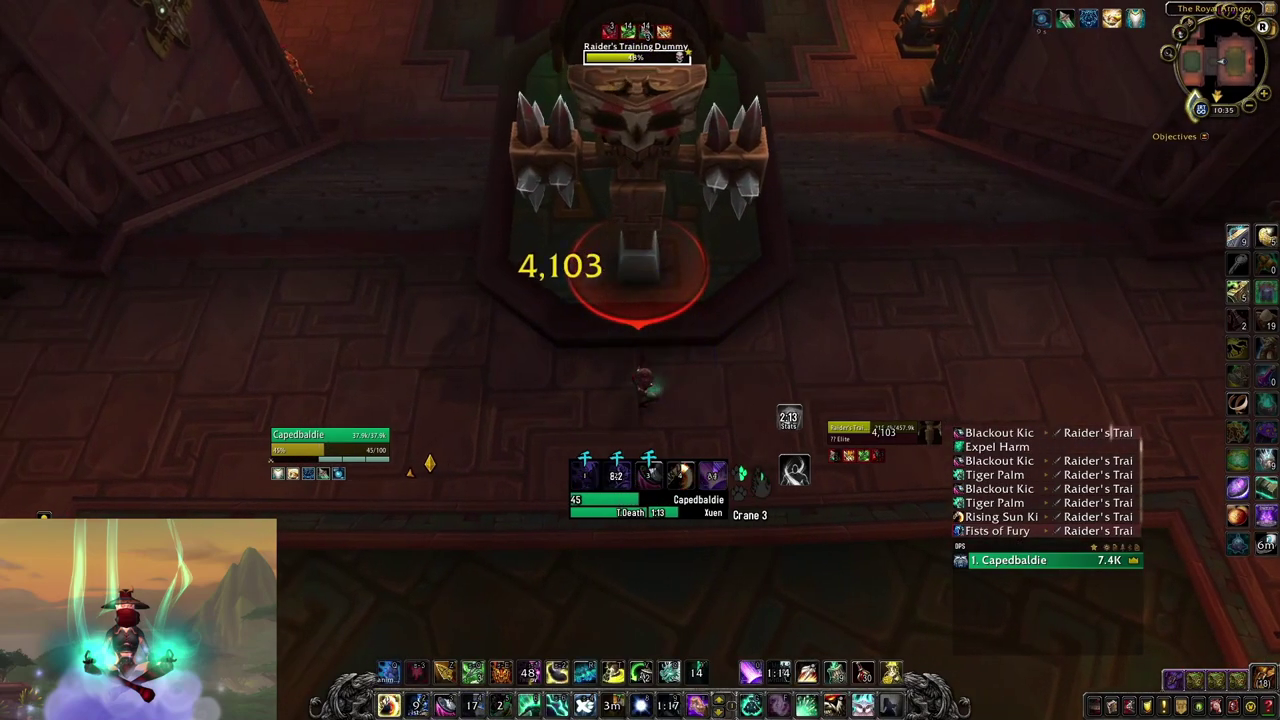
# Step: Cast Rising Sun Kick, Whirling Dragon Punch, Blackout Kick and Chi Burst, ending with Tiger Palm, Rising Sun Kick, Arcane Torrent and Fists of Fury
pyautogui.press('d')
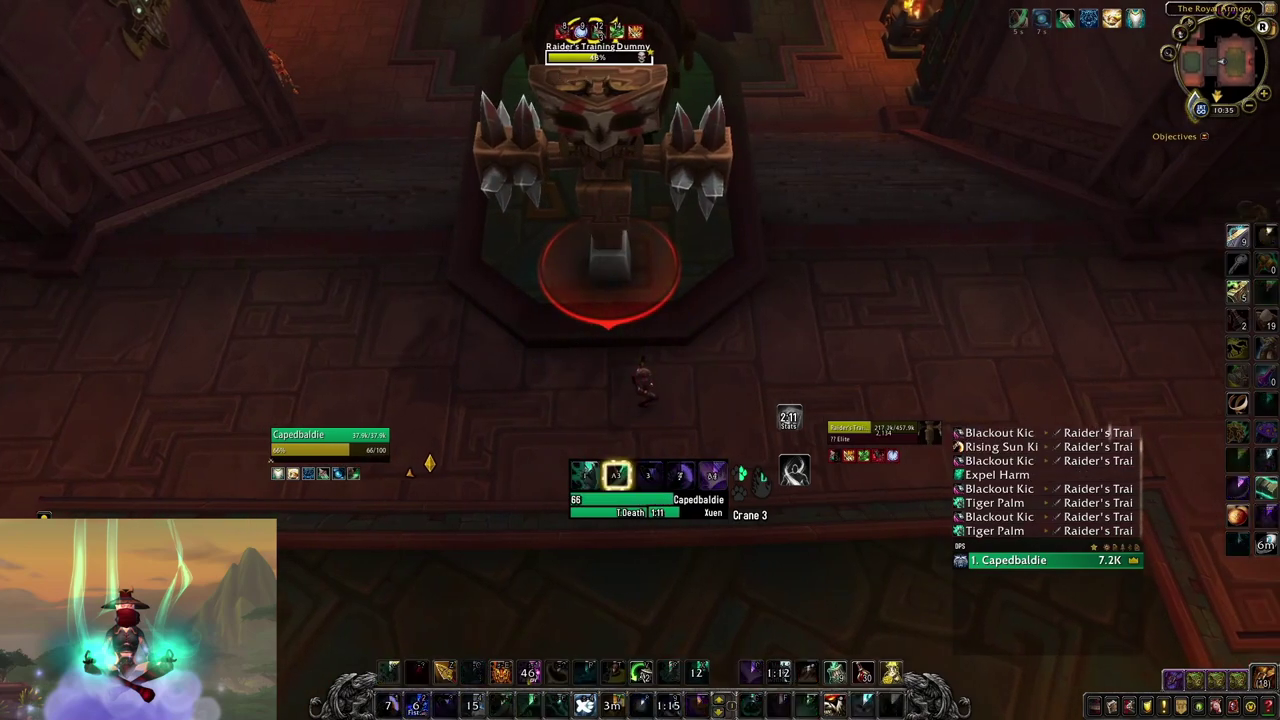
pyautogui.press('5')
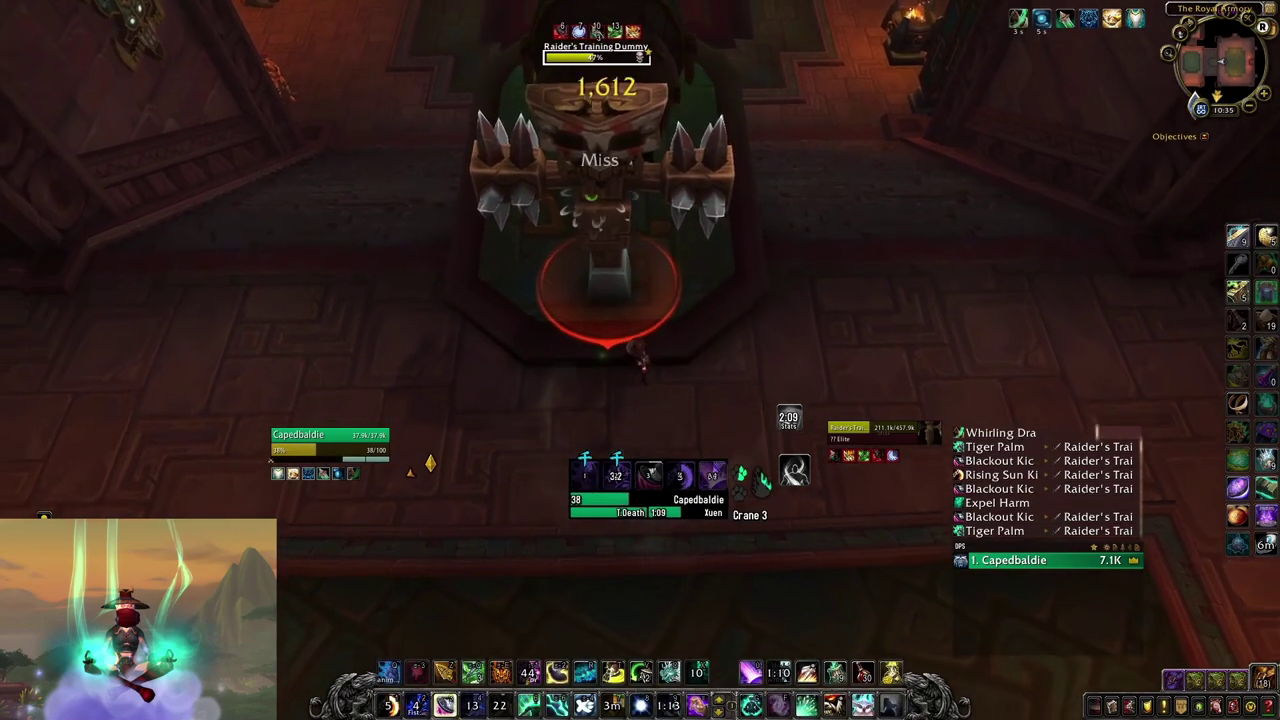
pyautogui.press('2')
pyautogui.press('4')
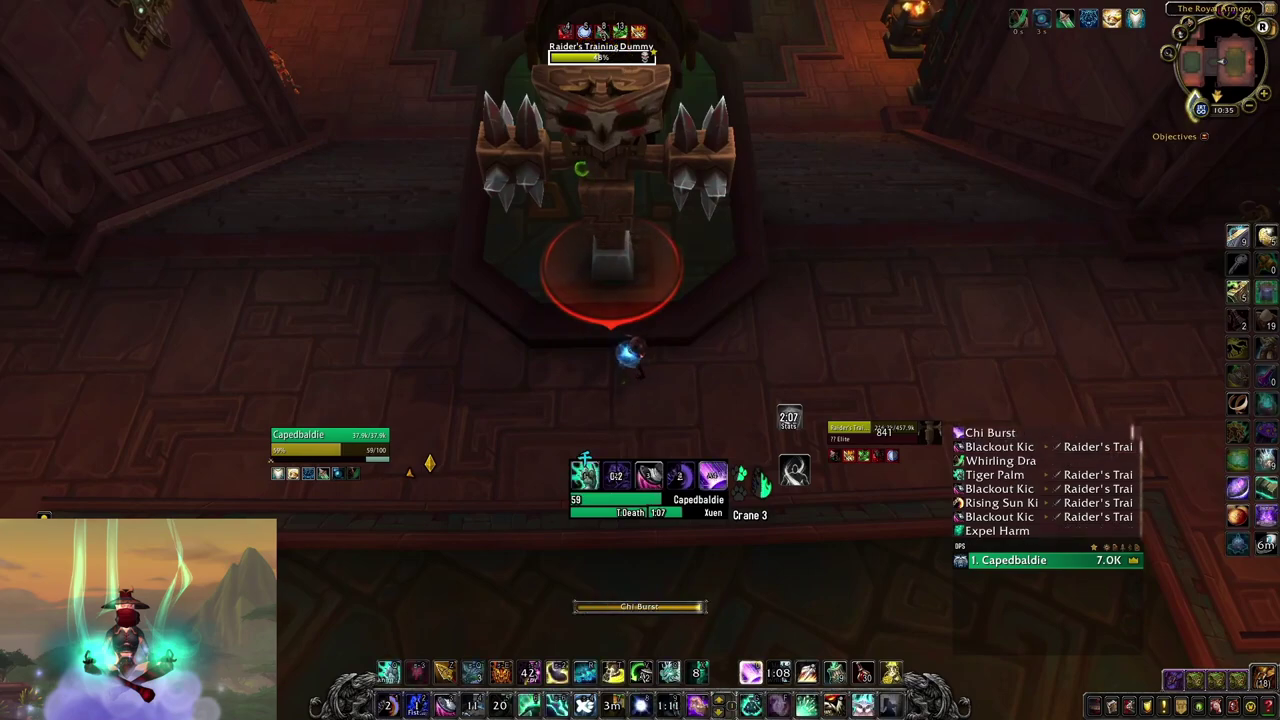
pyautogui.press('1')
pyautogui.press('3')
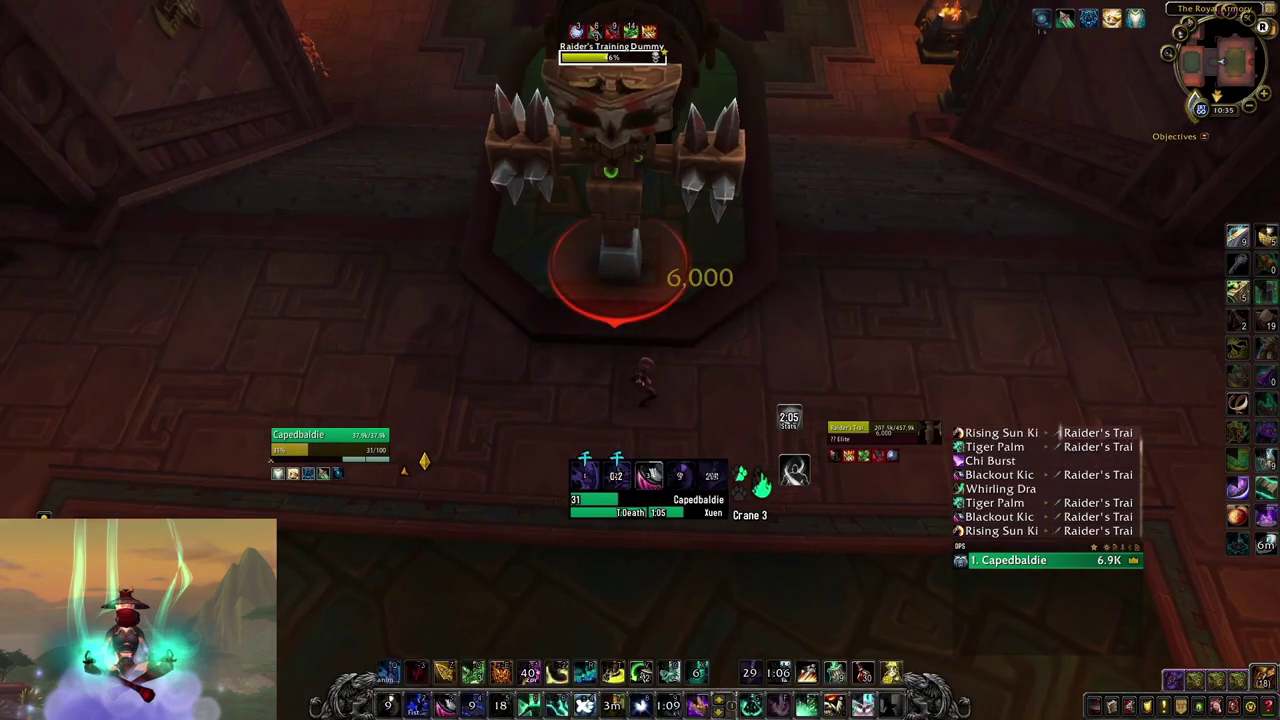
pyautogui.press('r')
pyautogui.press('6')
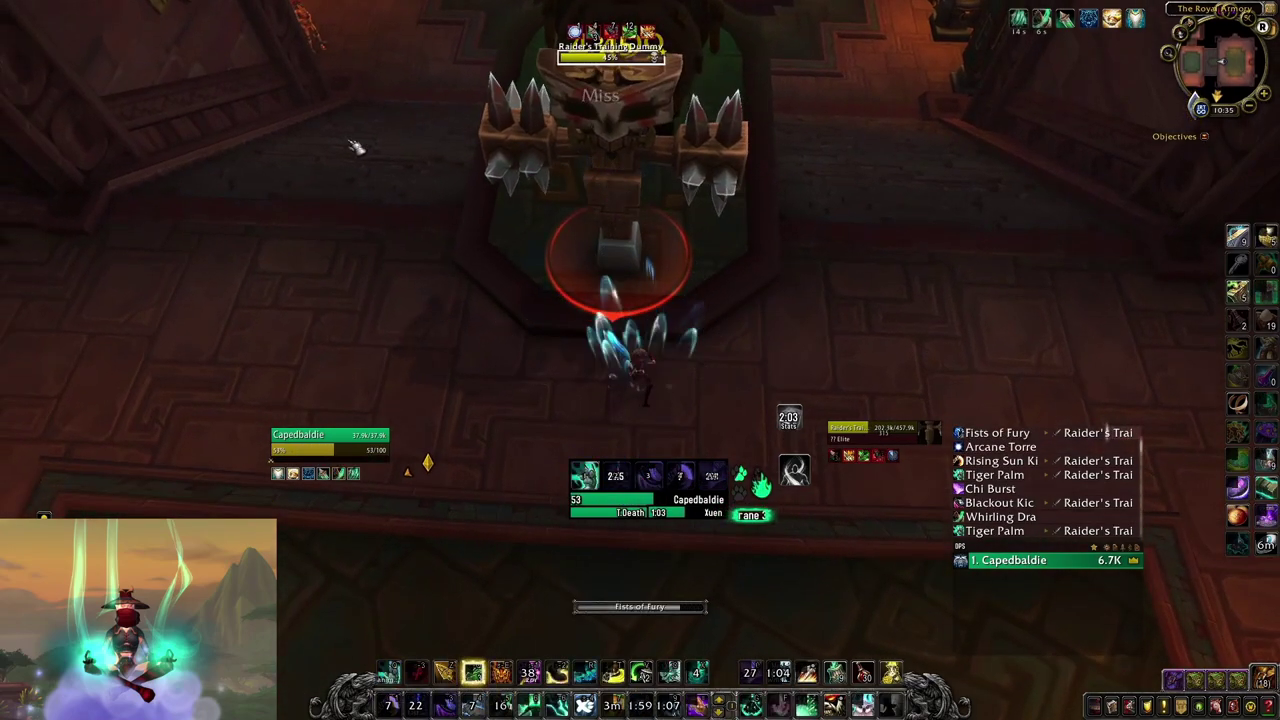